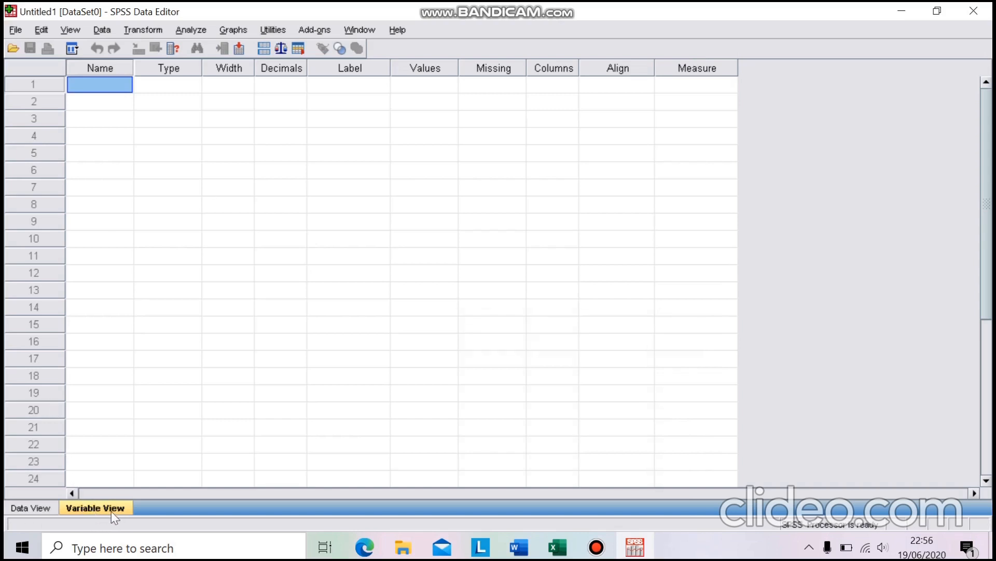
- Define three variables named iklan, pers.selling and penjualan in the first three rows
click(113, 91)
text(iklan)
click(108, 102)
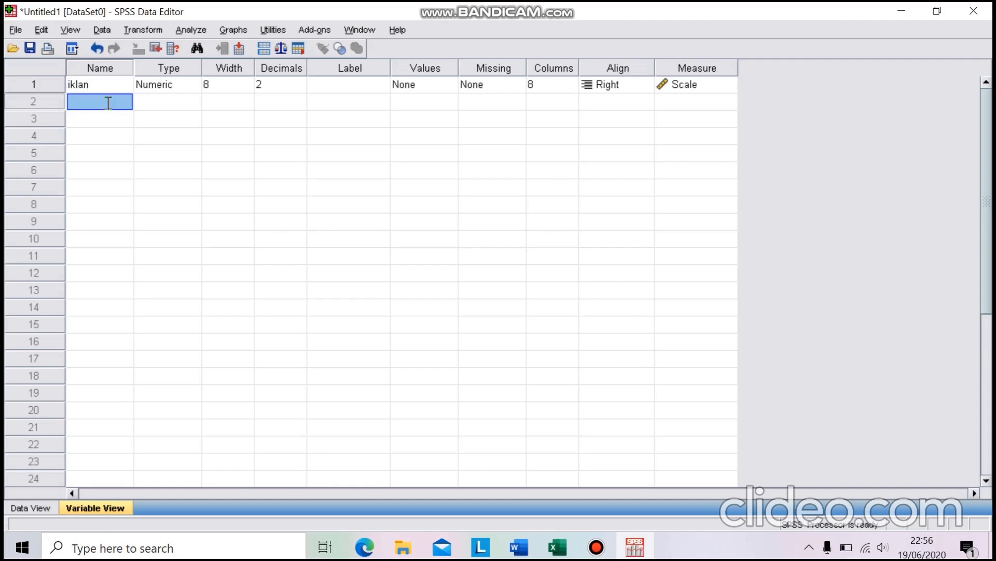
text(pers.s)
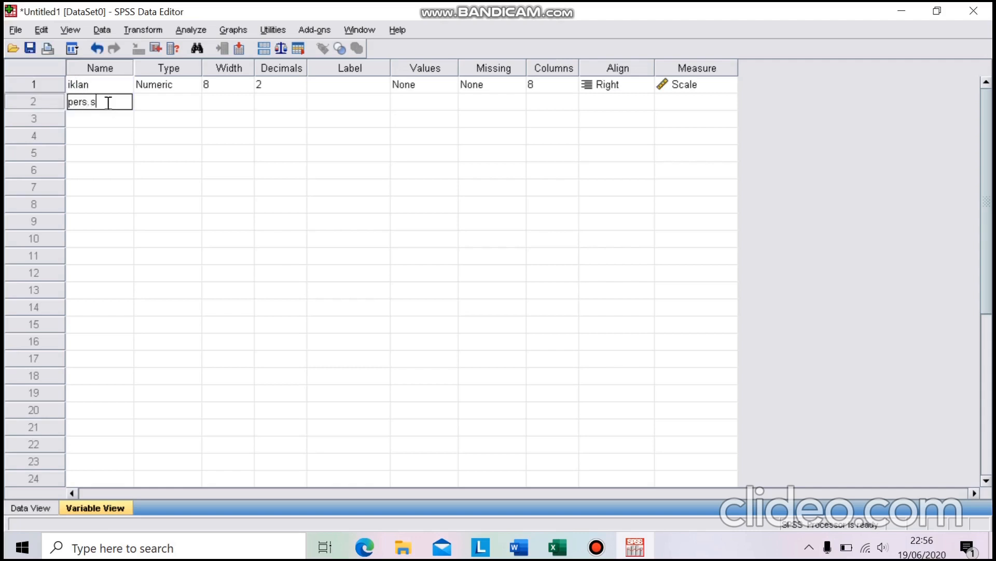
text(elling)
click(111, 120)
text(penjualan)
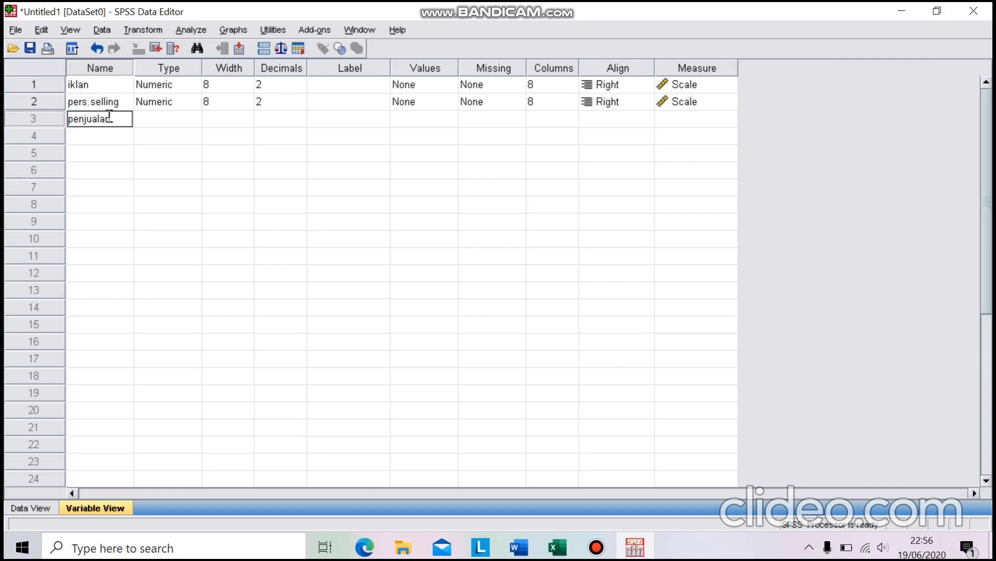
click(131, 137)
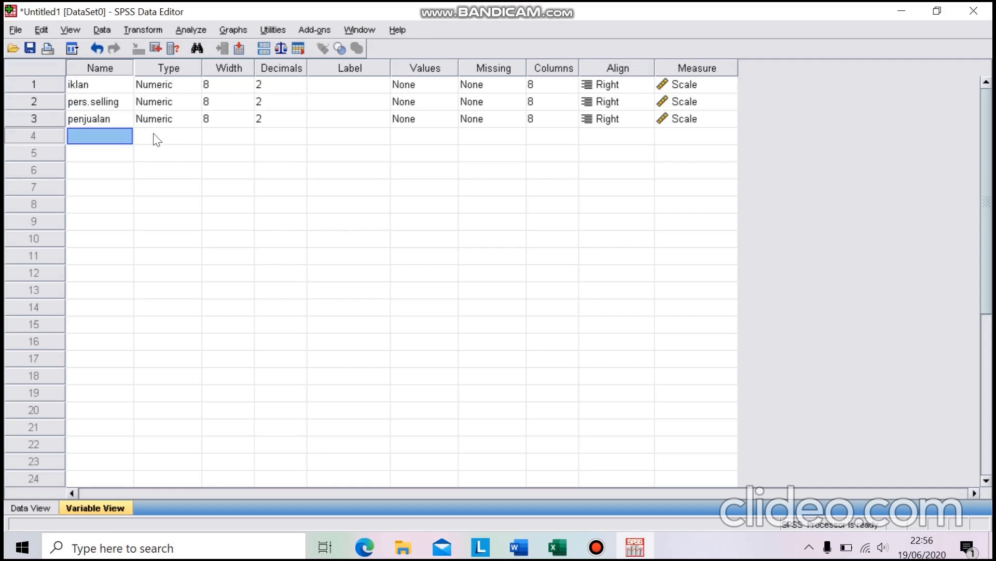
- Label the three variables iklan, per.selling and penjualan, in row order
click(342, 92)
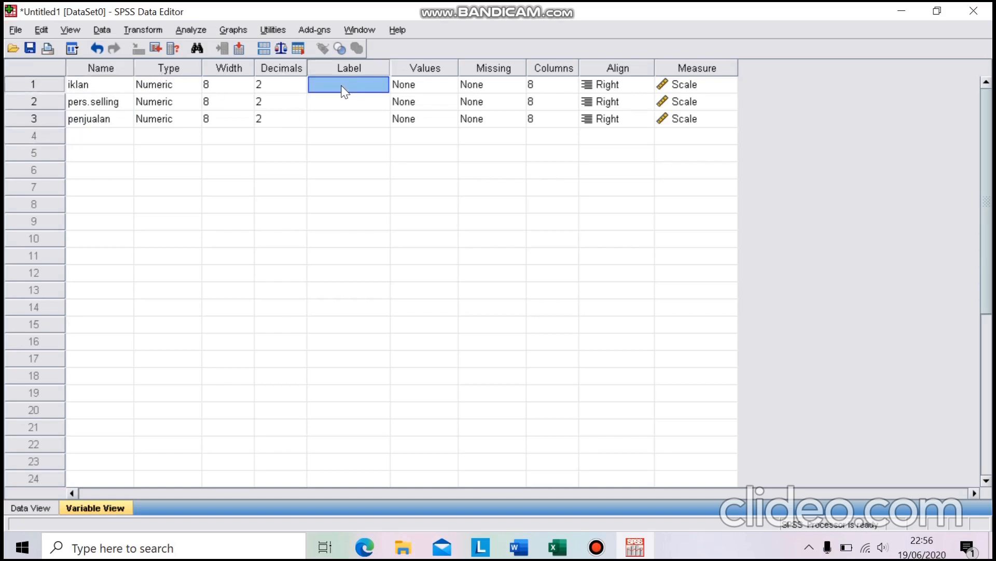
text(iklan)
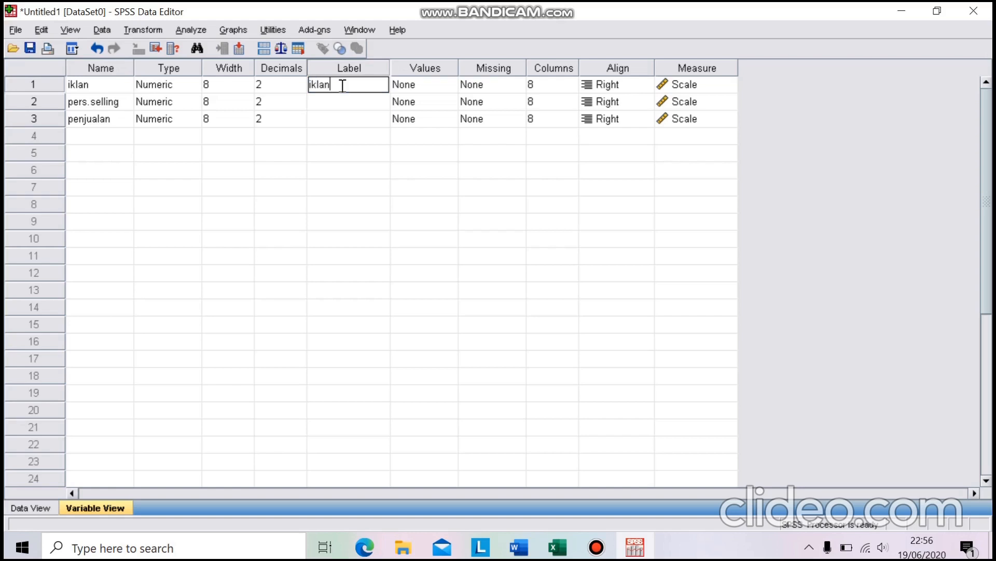
click(345, 102)
text(pe)
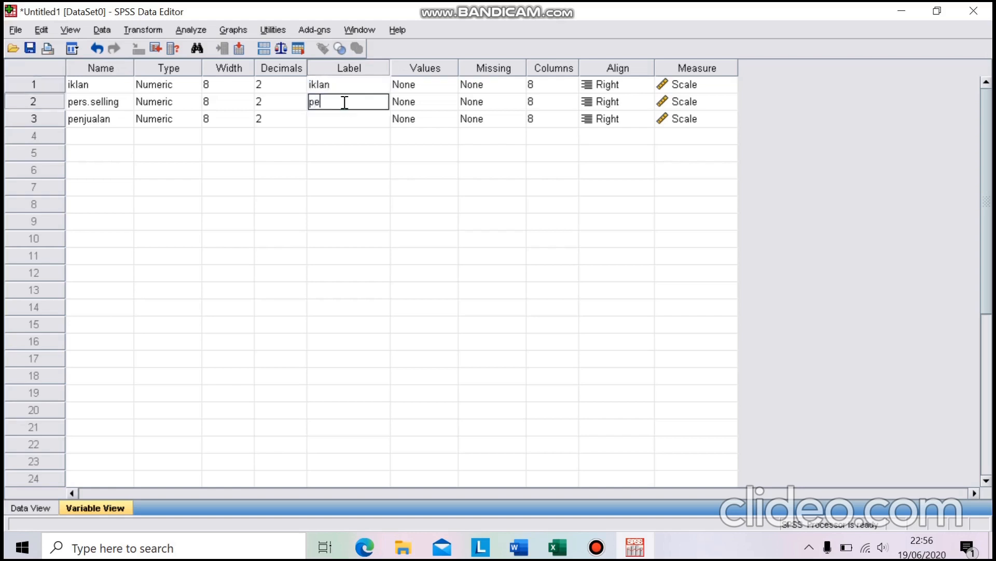
text(r.selling)
click(343, 118)
text(penju)
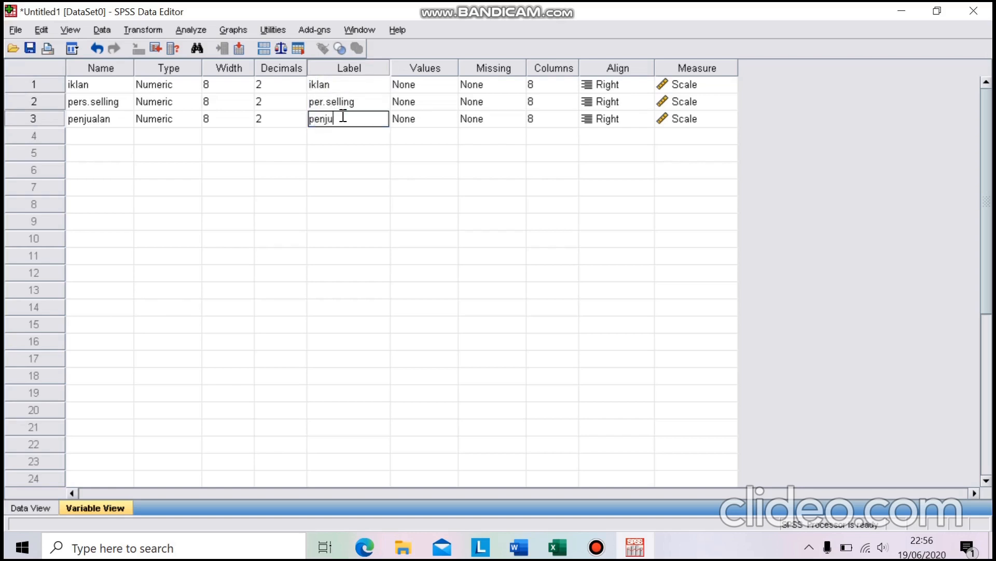
text(alan)
- Copy the selected three-column data from the Excel sheet into the SPSS data view, starting at row 1 of iklan
click(45, 505)
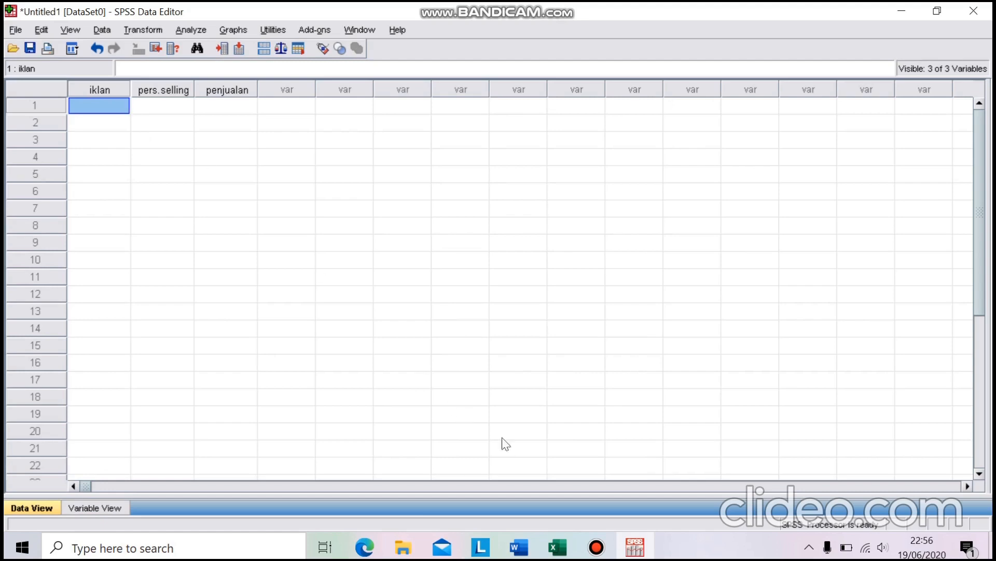
click(566, 548)
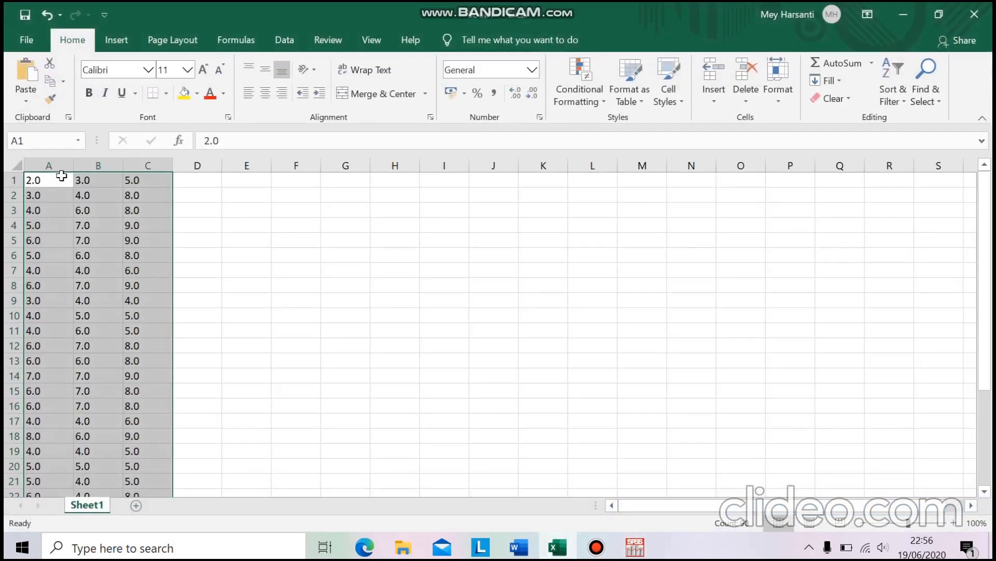
key(ctrl+c)
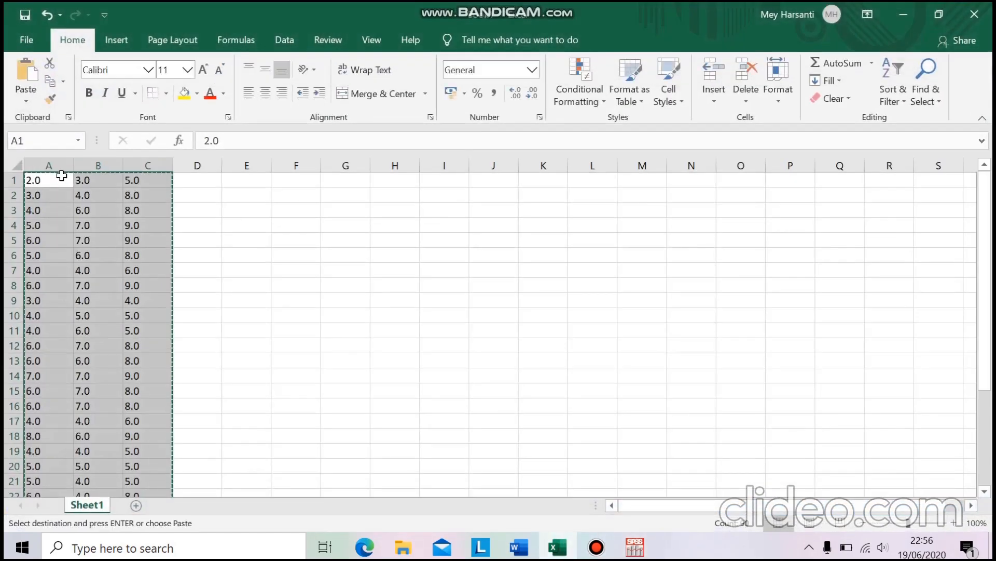
click(635, 548)
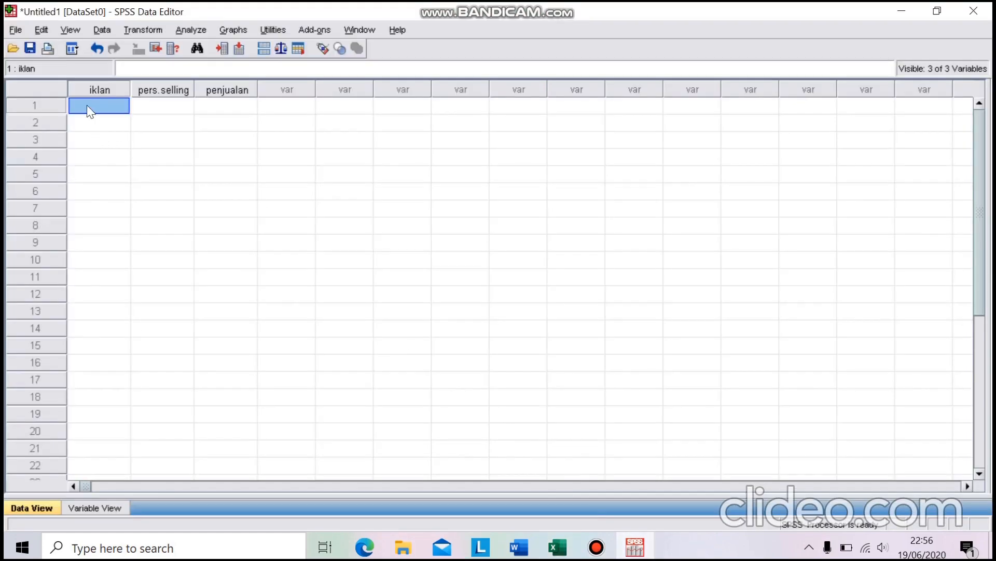
key(ctrl+v)
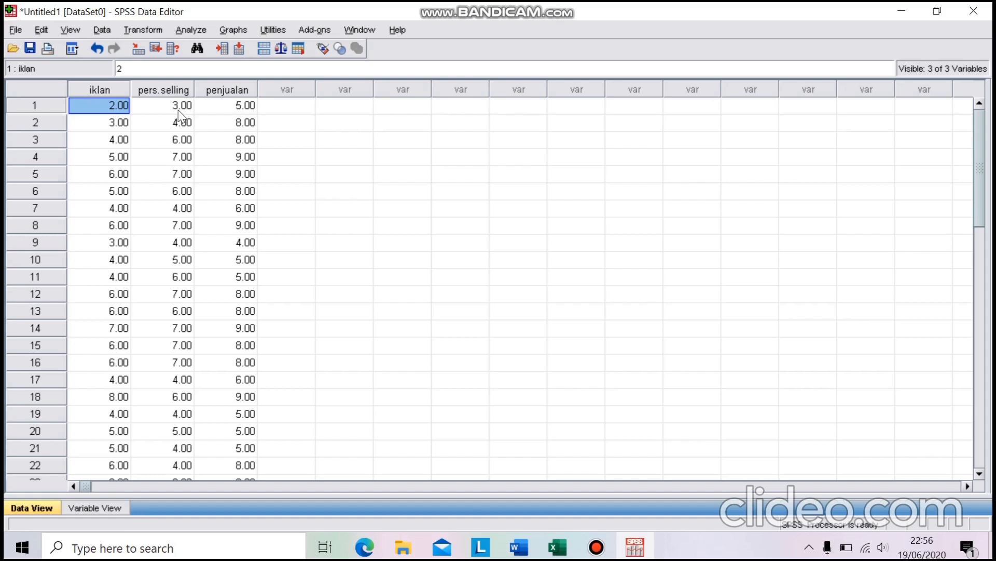
- Set up a linear regression with penjualan as the dependent variable and iklan and pers.selling as the independent variables
click(190, 31)
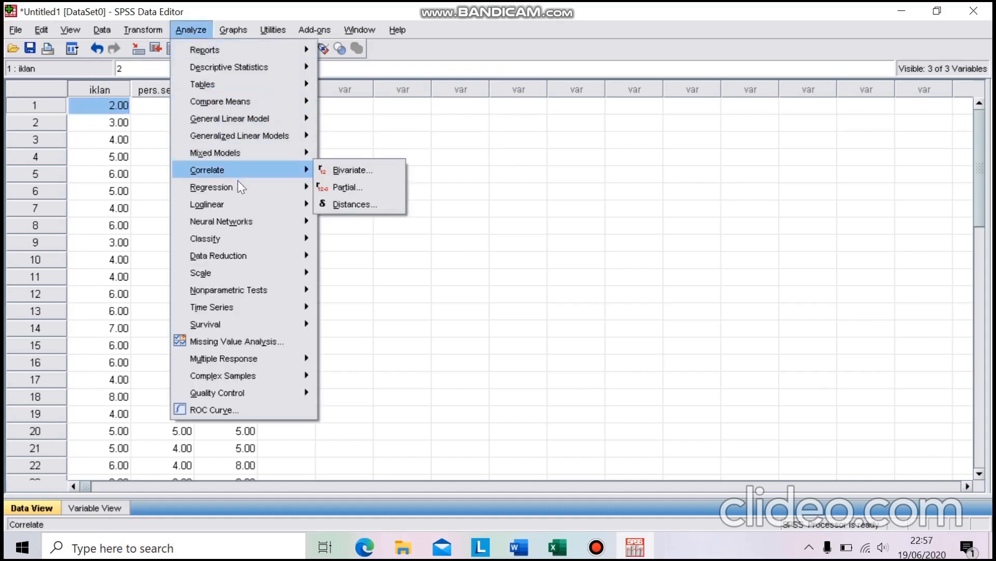
mouse_move(239, 186)
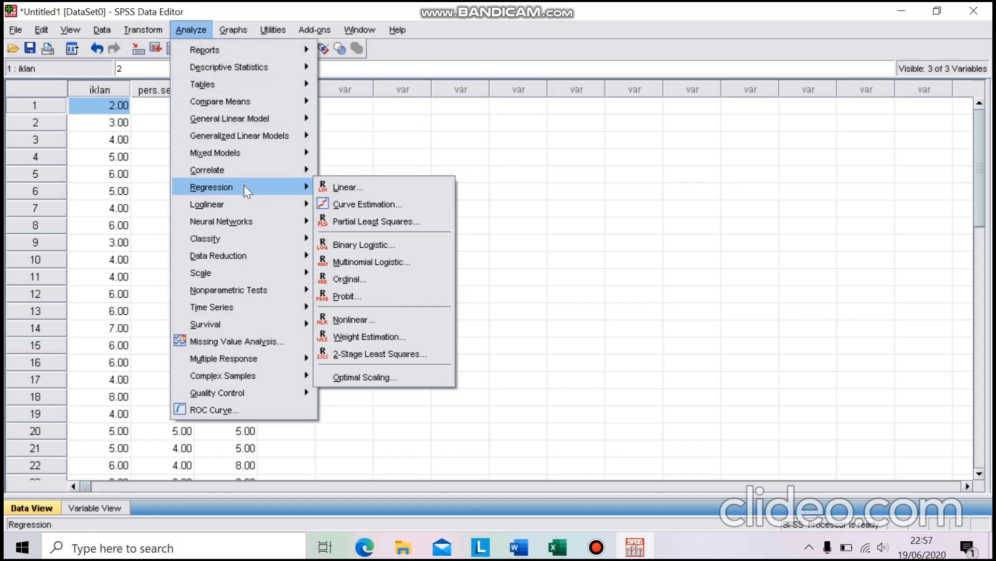
click(345, 187)
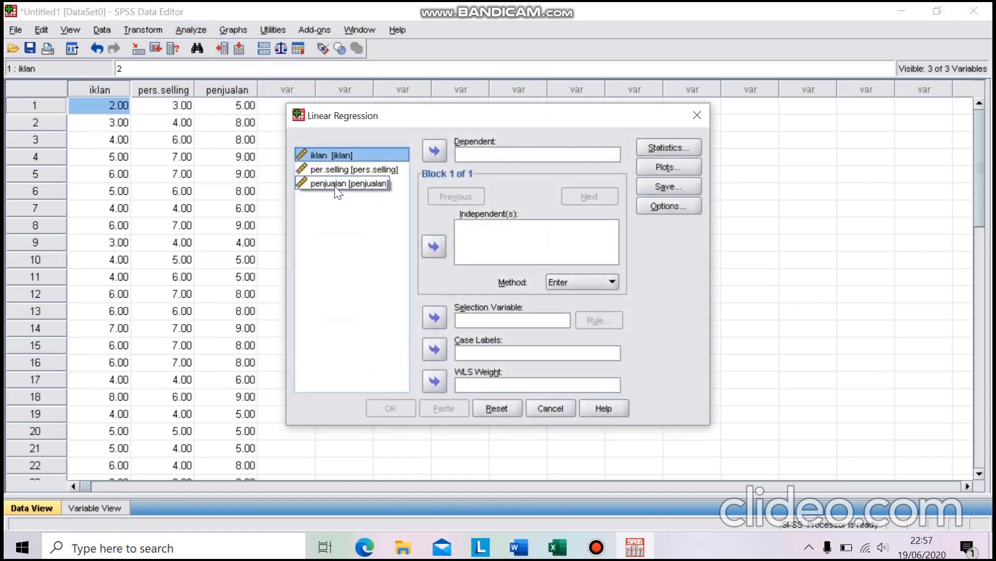
click(339, 185)
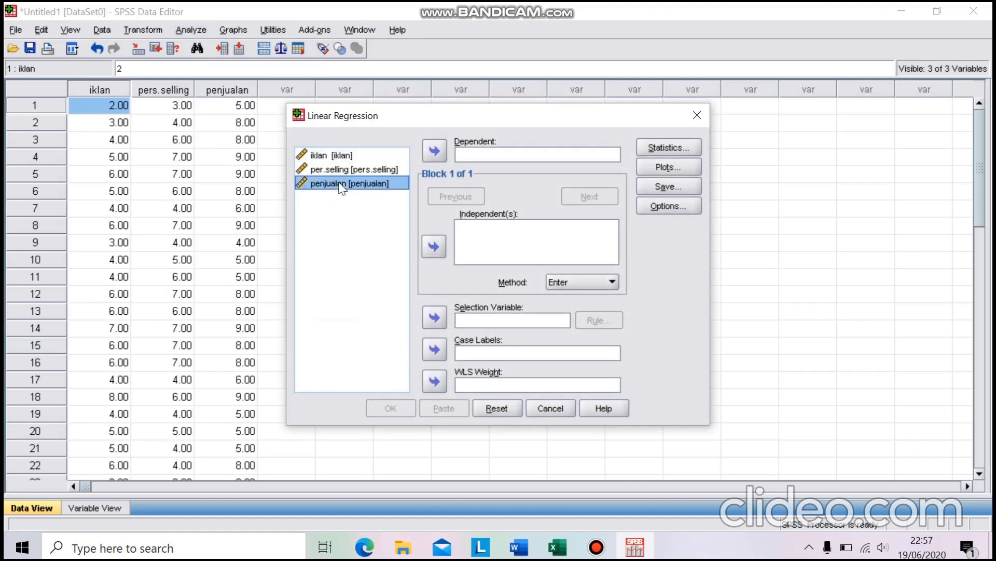
click(438, 151)
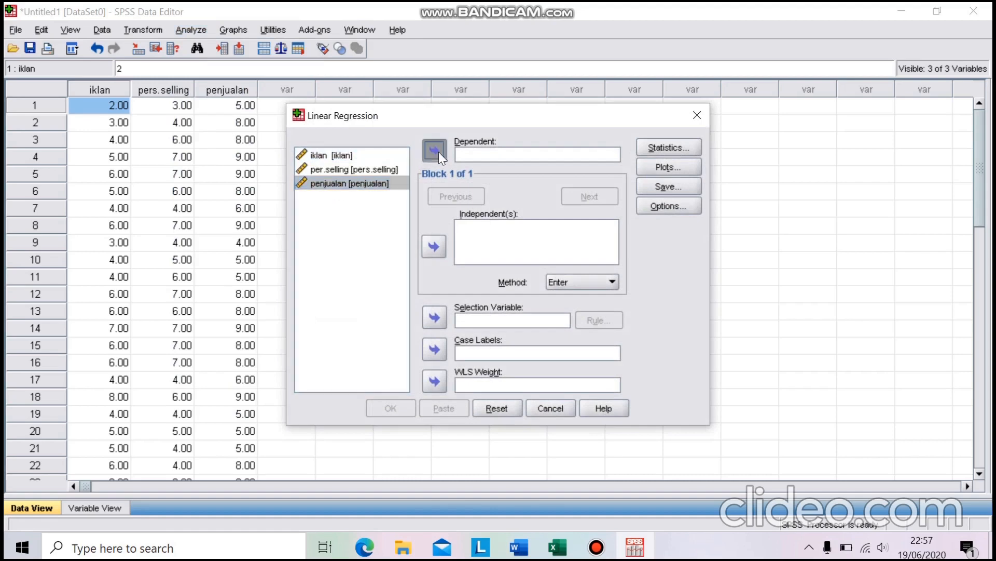
click(346, 155)
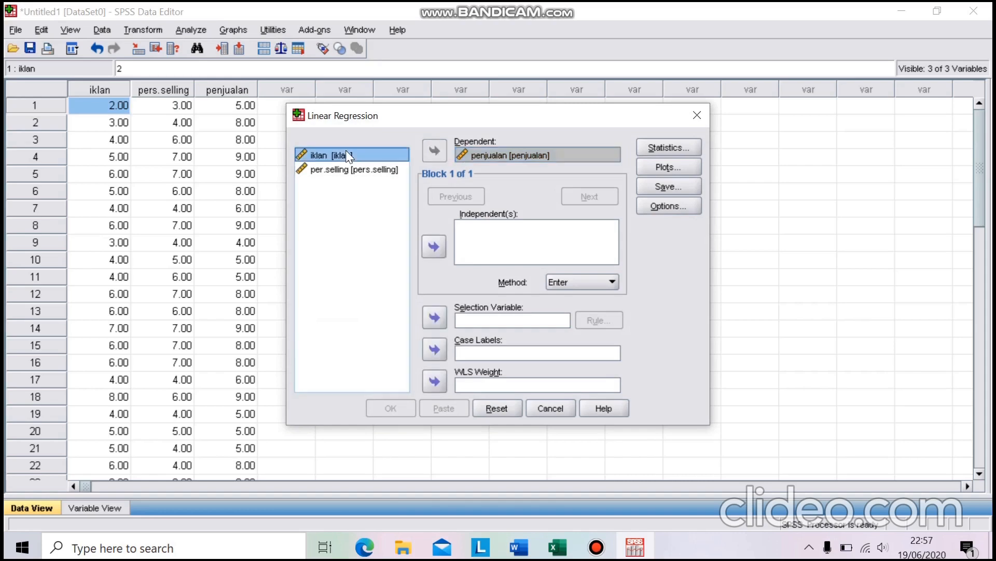
click(435, 247)
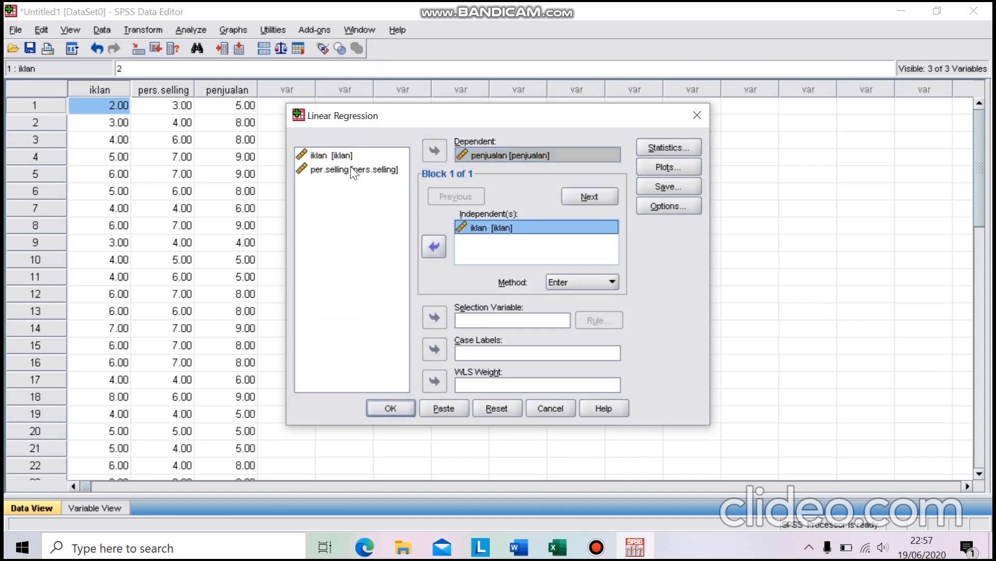
click(352, 170)
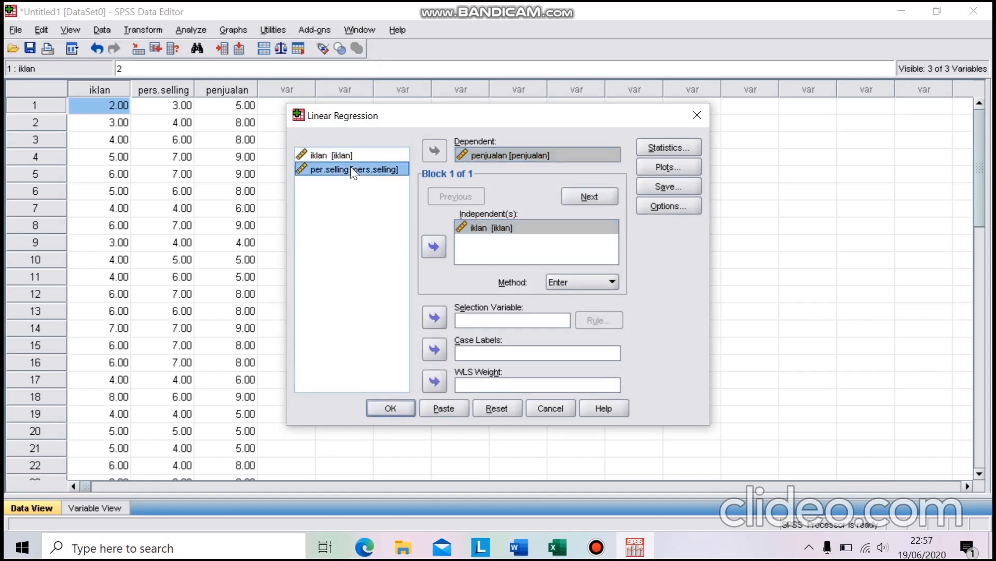
click(438, 243)
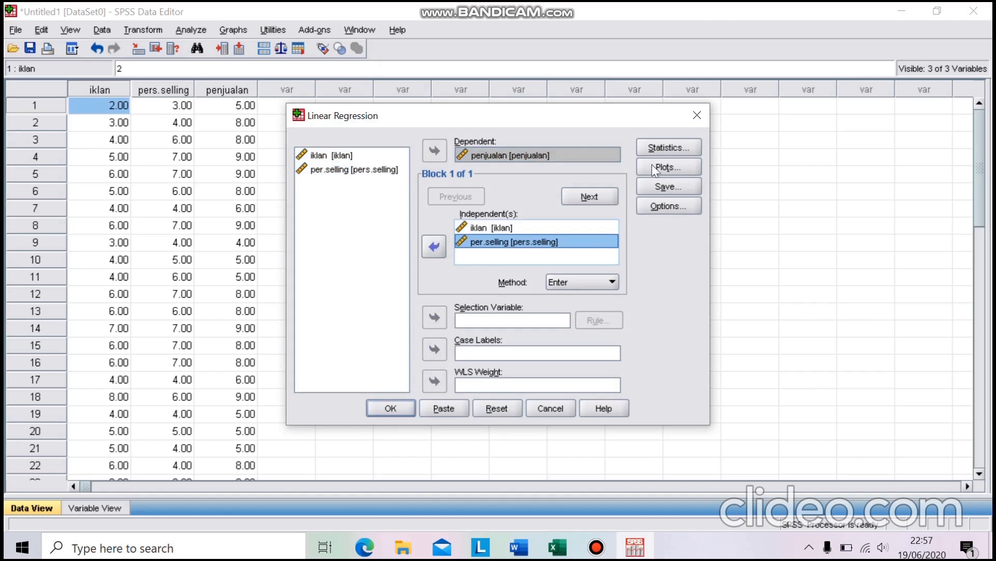
- Choose to save the standardized residuals as a new variable and run the regression
click(670, 188)
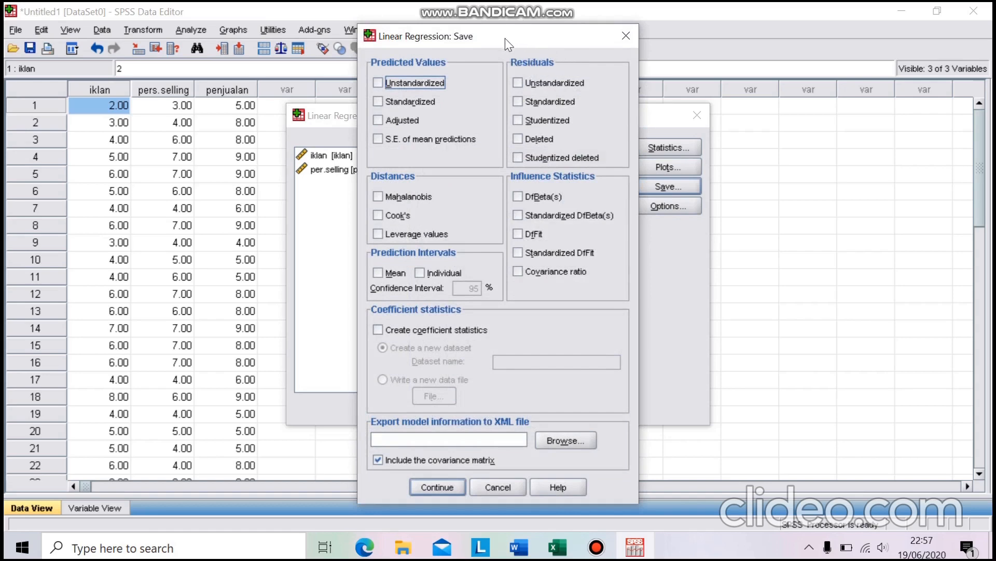
click(525, 105)
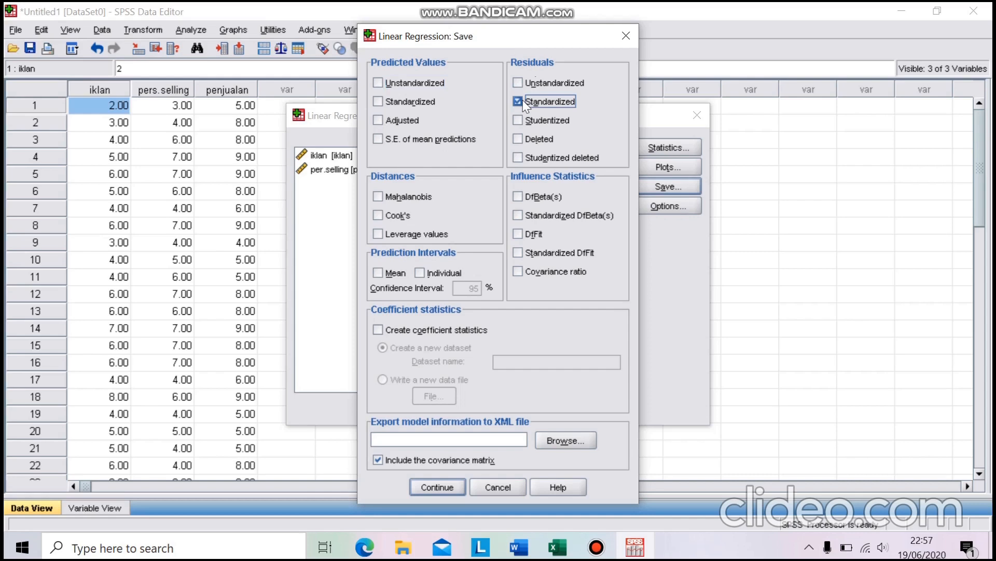
click(438, 486)
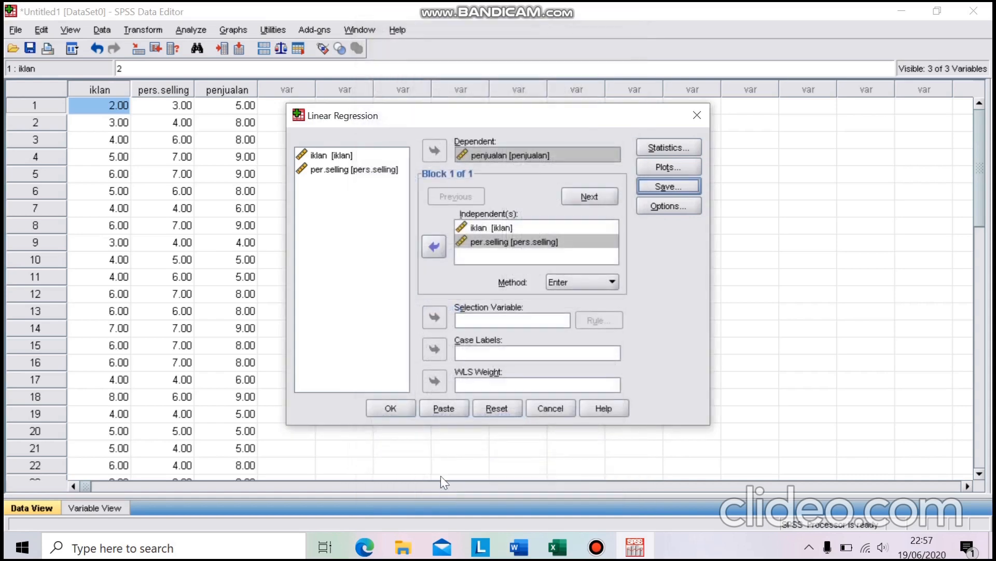
click(391, 408)
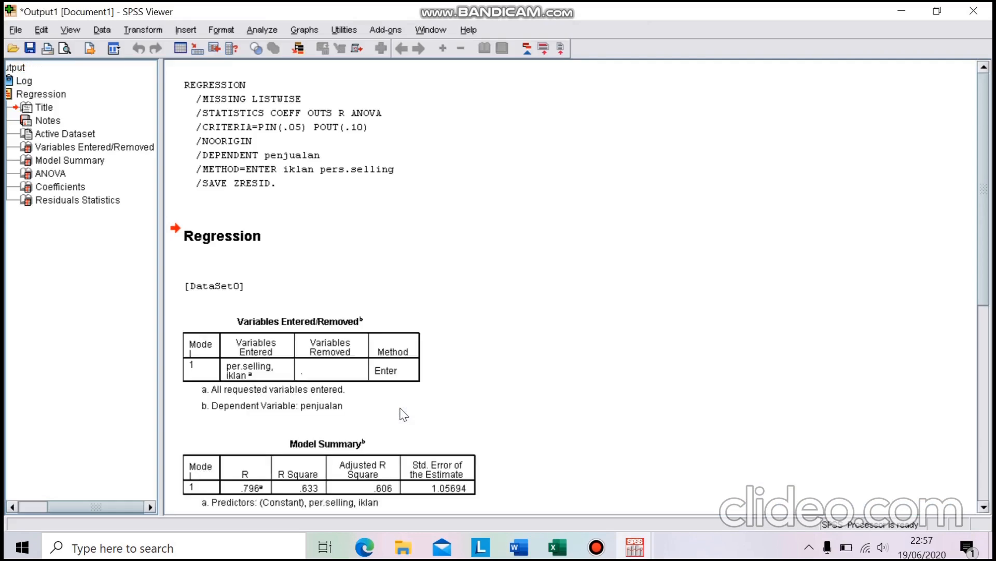
- Review the regression output down to the residual statistics and select the standardized residual column ZRE_1 in the data set
drag(984, 238, 978, 275)
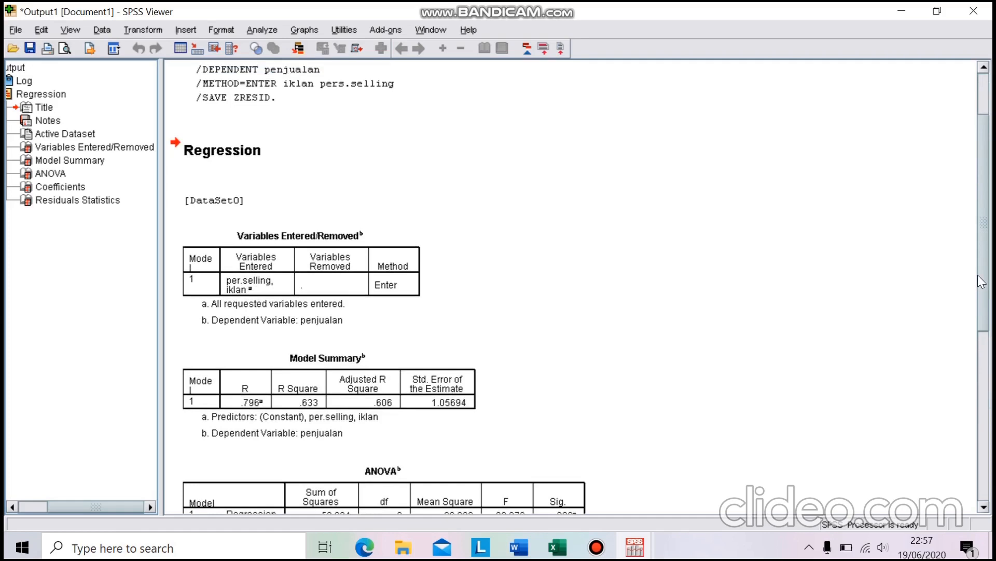
click(938, 12)
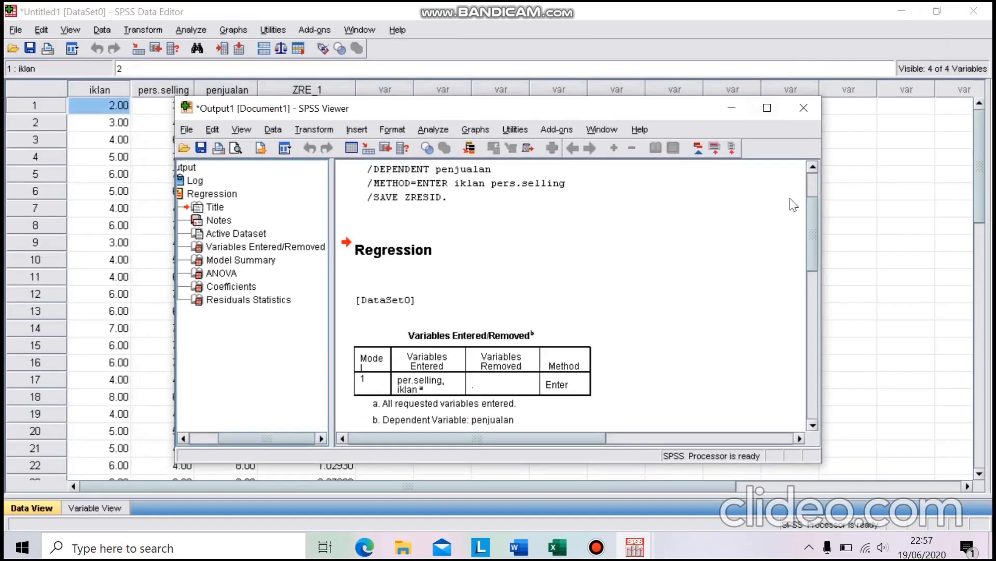
drag(814, 213, 817, 392)
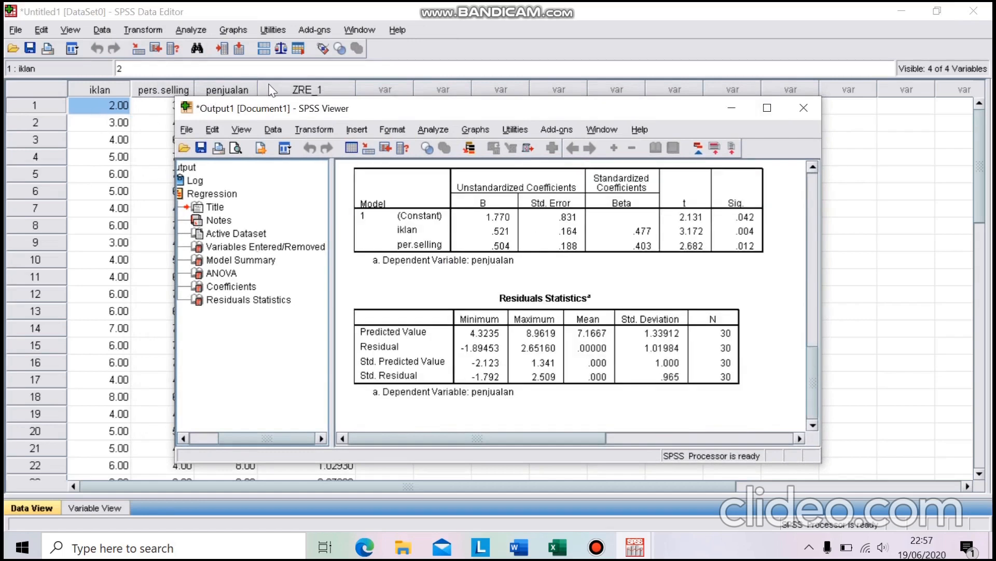
click(287, 87)
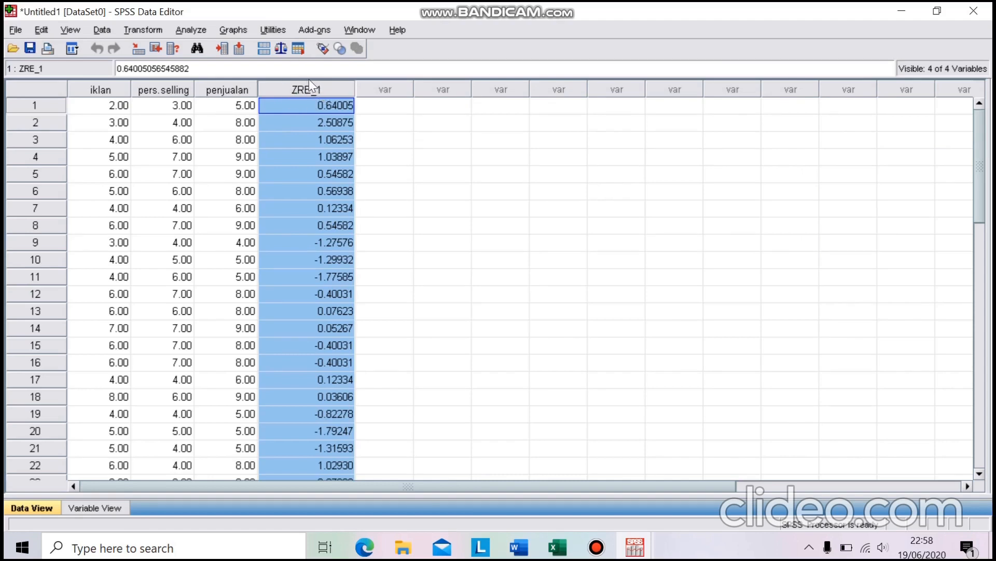
- Run a one-sample Kolmogorov-Smirnov test of the Standardized Residual against the normal distribution and view the result table
click(193, 29)
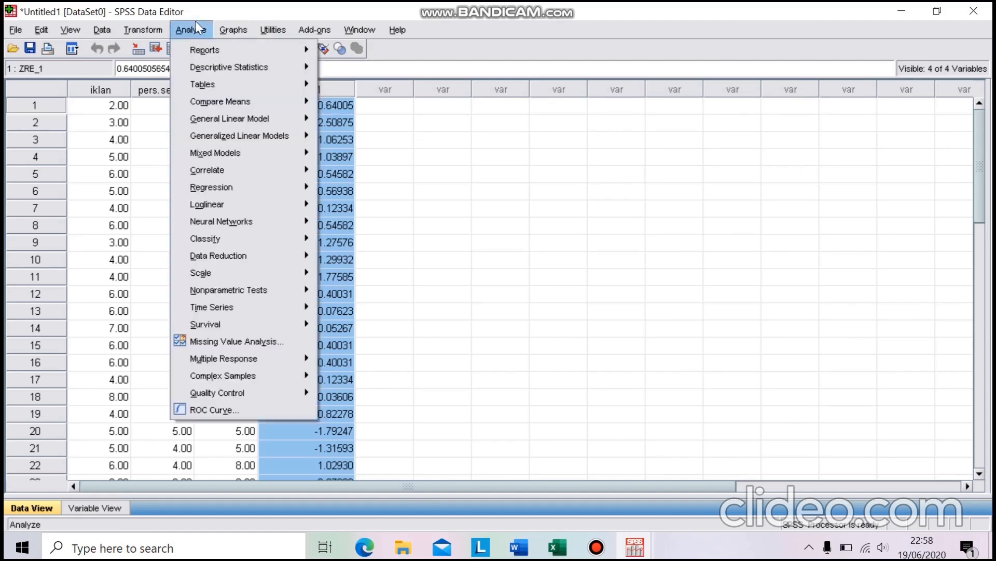
mouse_move(264, 179)
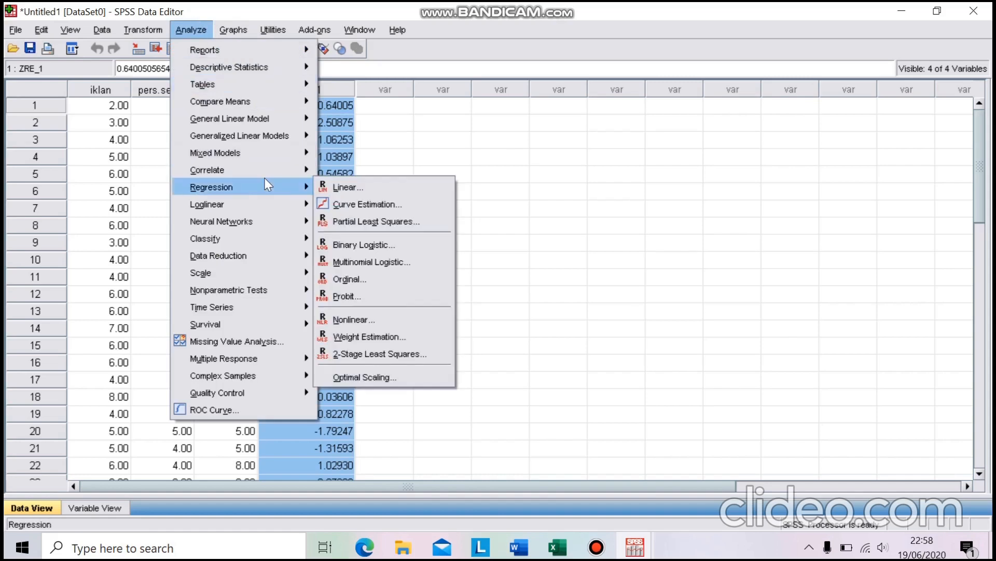
mouse_move(279, 291)
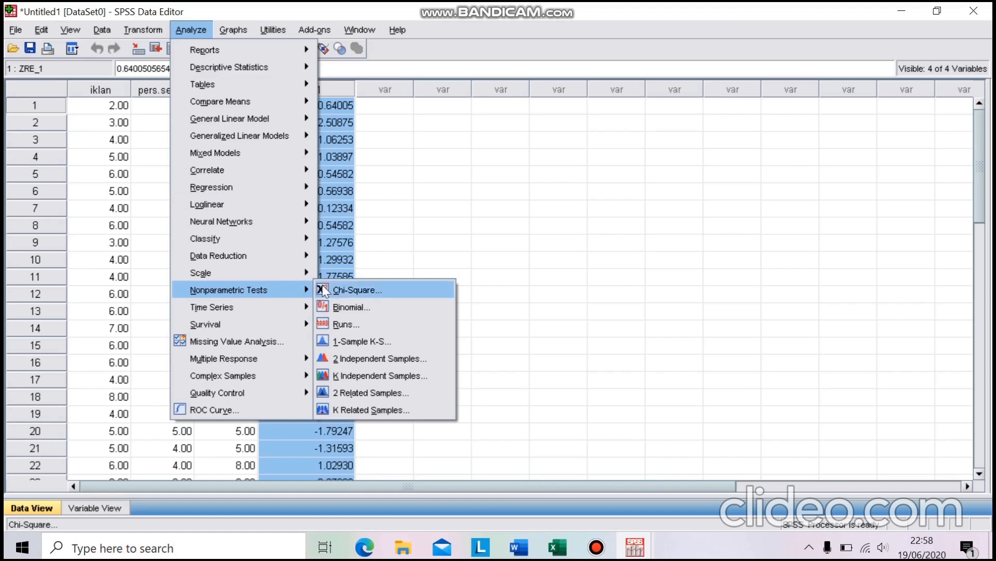
click(360, 341)
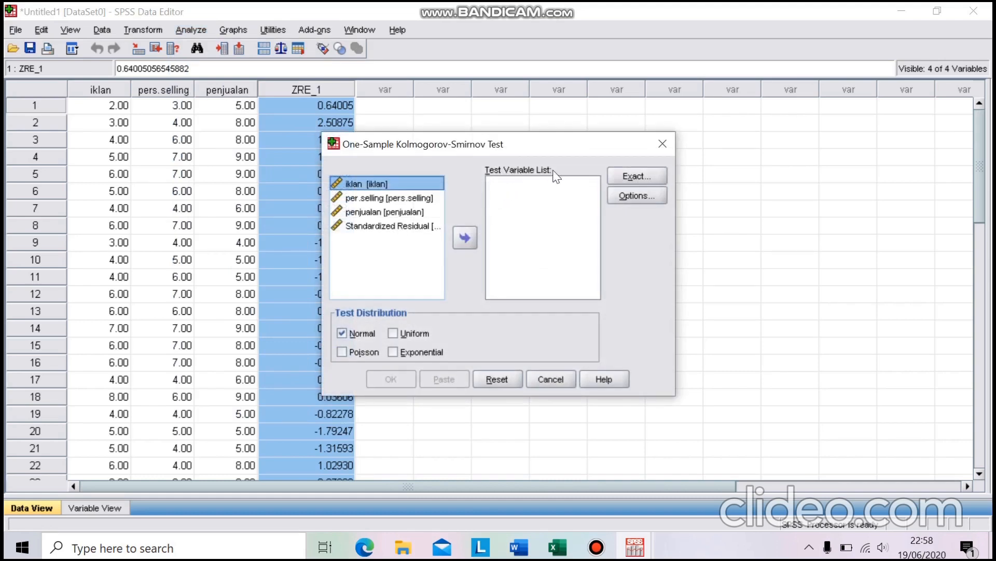
click(398, 229)
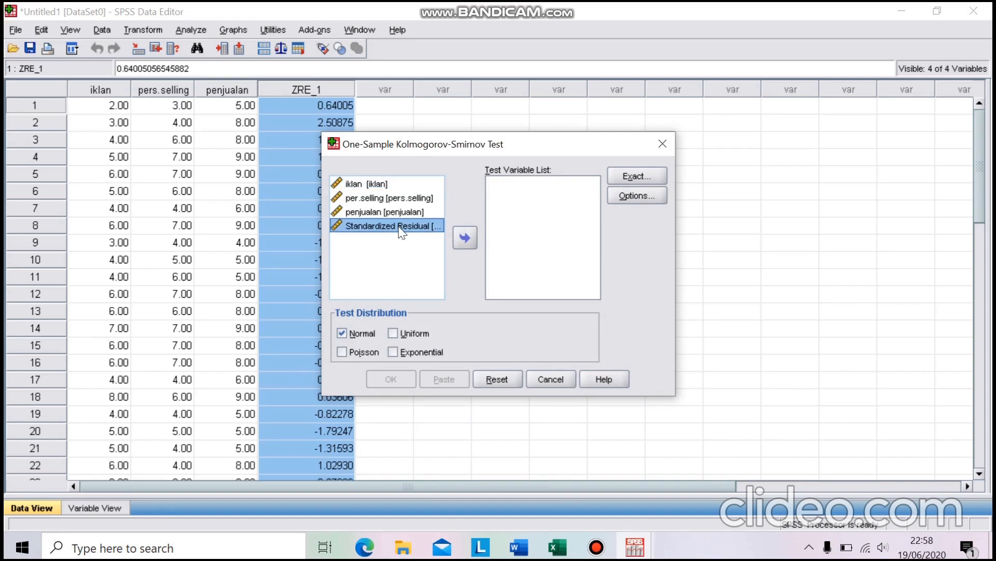
click(465, 238)
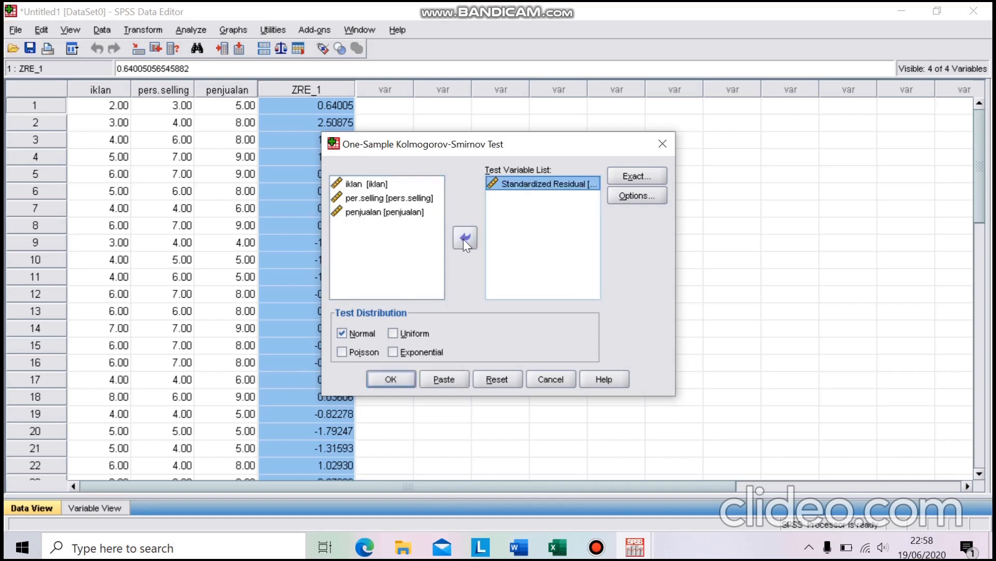
click(391, 379)
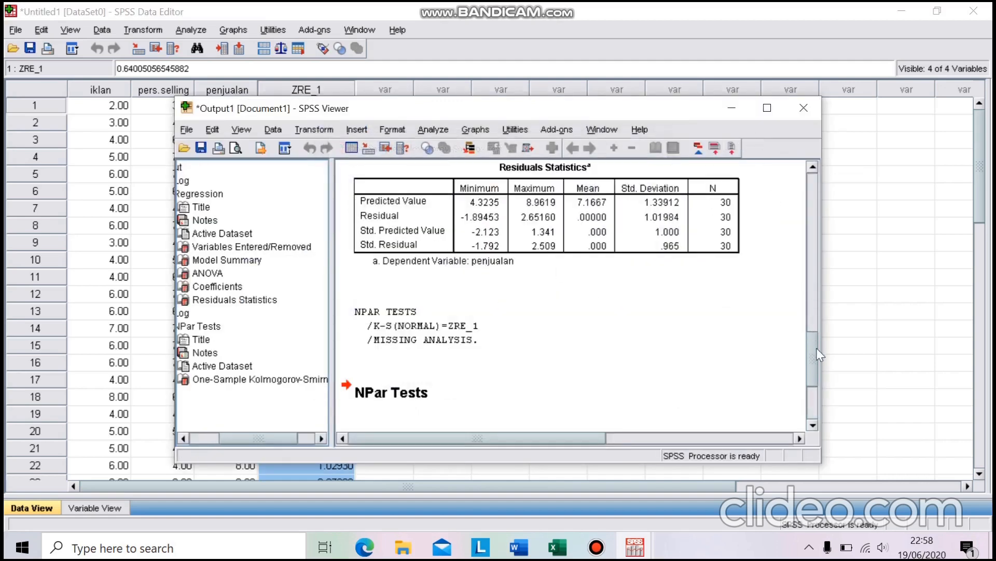
drag(811, 347, 813, 391)
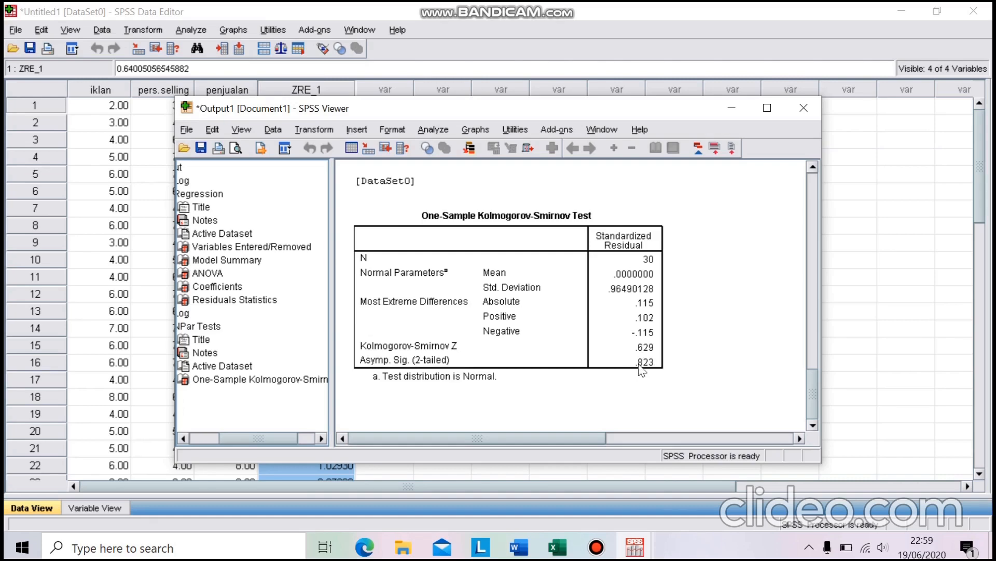
click(767, 108)
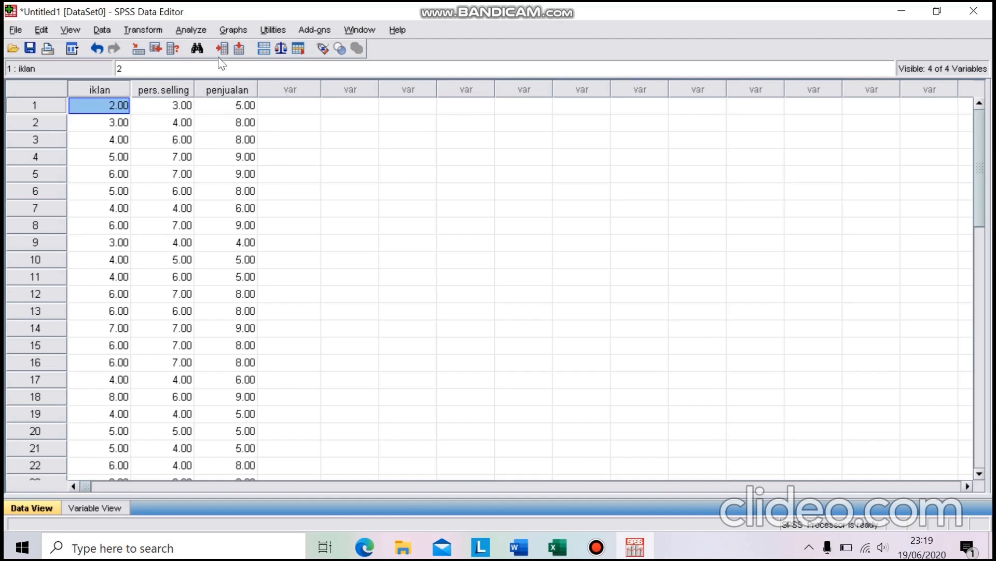
- Set up a linear regression with penjualan as the dependent variable and iklan and per.selling as the independent variables
click(192, 31)
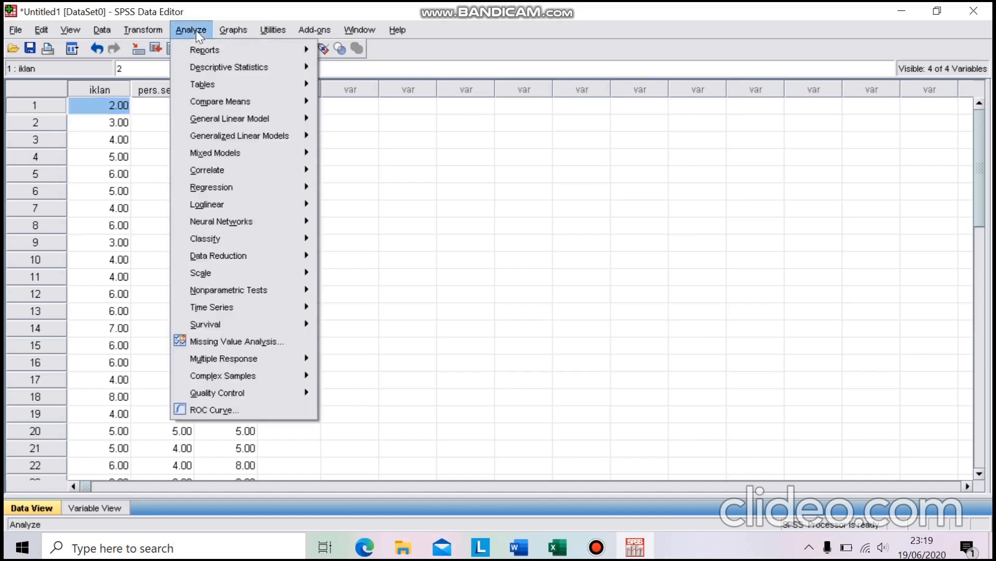
mouse_move(232, 188)
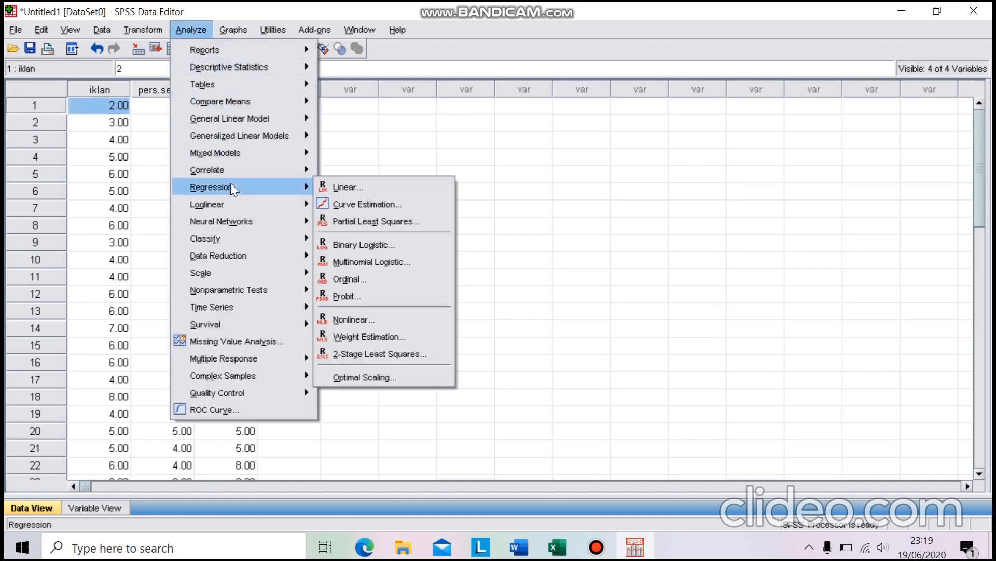
click(339, 190)
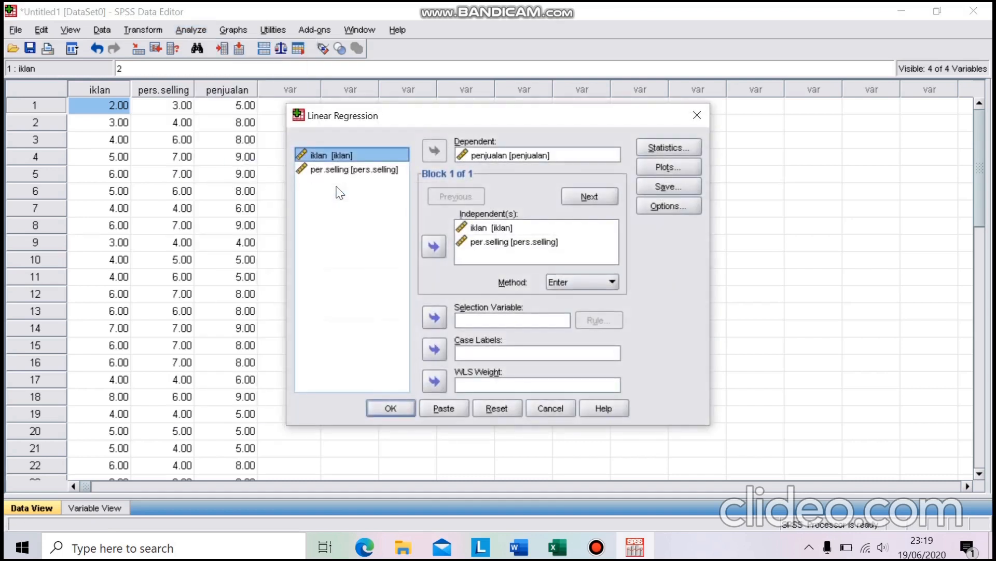
click(497, 154)
click(487, 227)
click(490, 240)
- Add collinearity diagnostics to the regression statistics, run the regression and review the output past the coefficients table
click(674, 148)
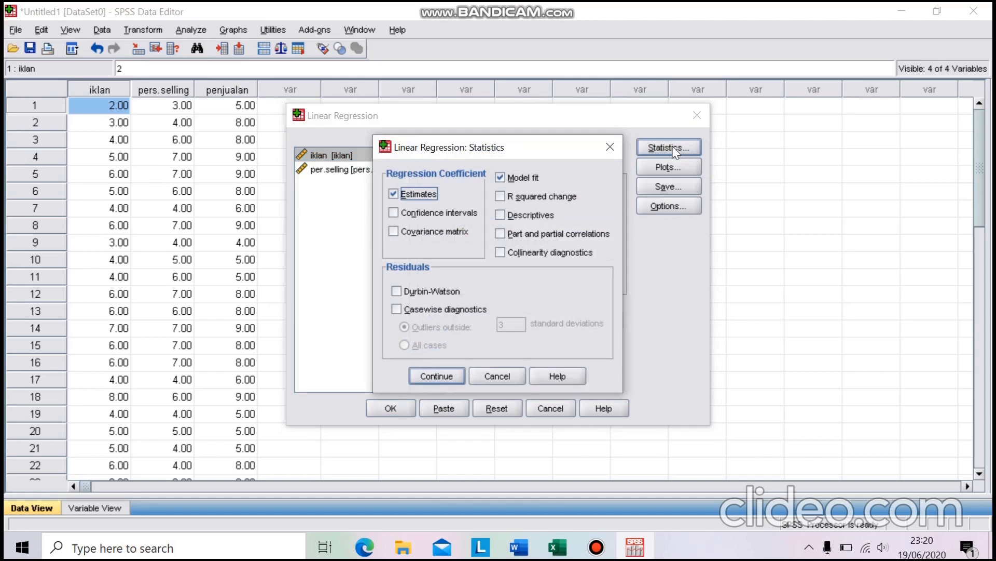
click(500, 253)
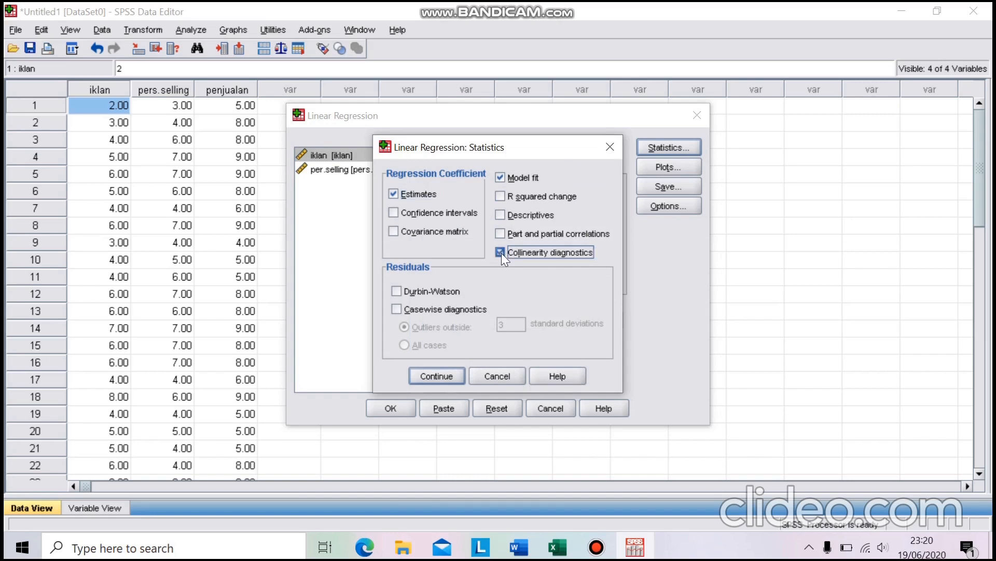
click(436, 376)
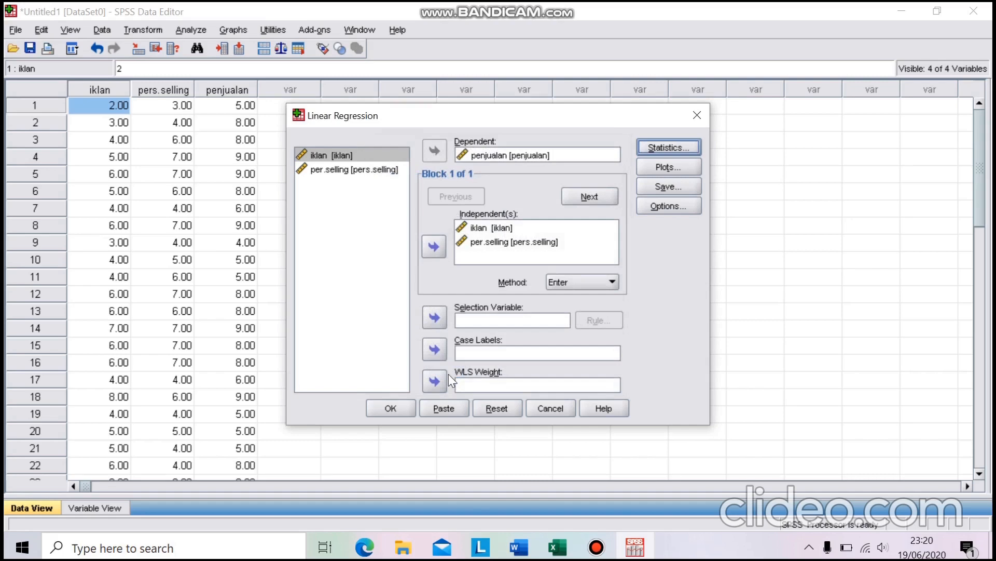
click(397, 406)
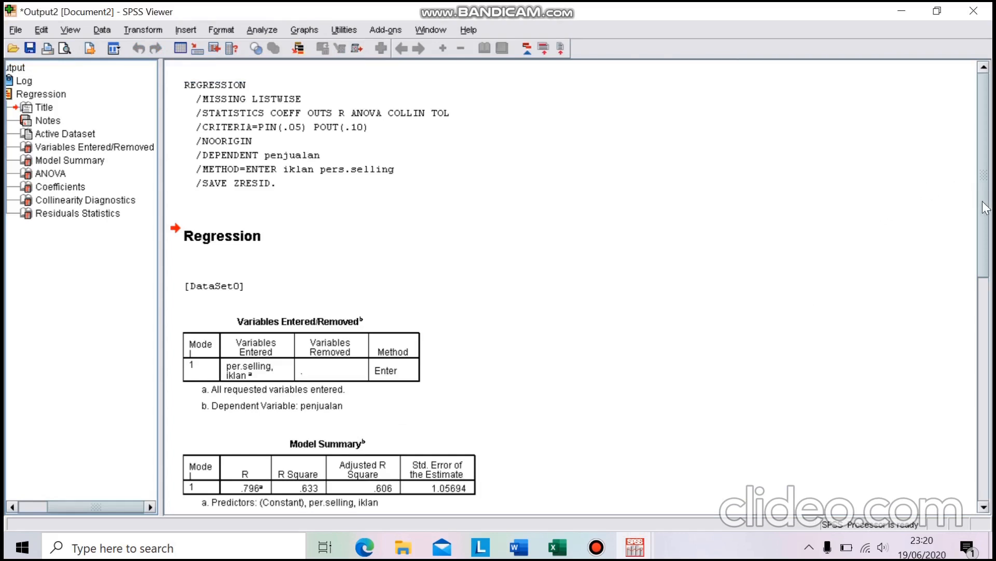
scroll(986, 223, down, 1)
drag(985, 223, 992, 337)
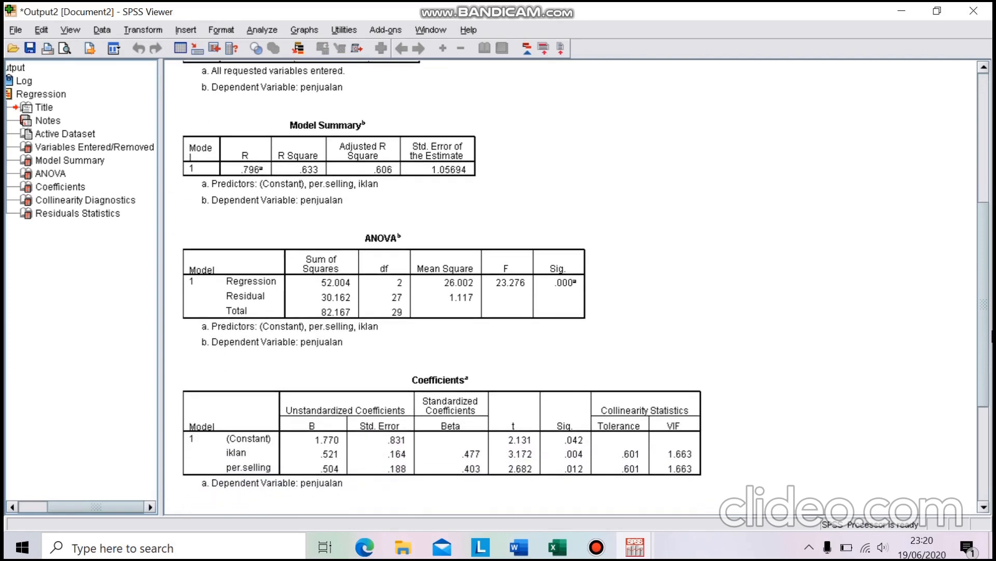
drag(991, 336, 992, 389)
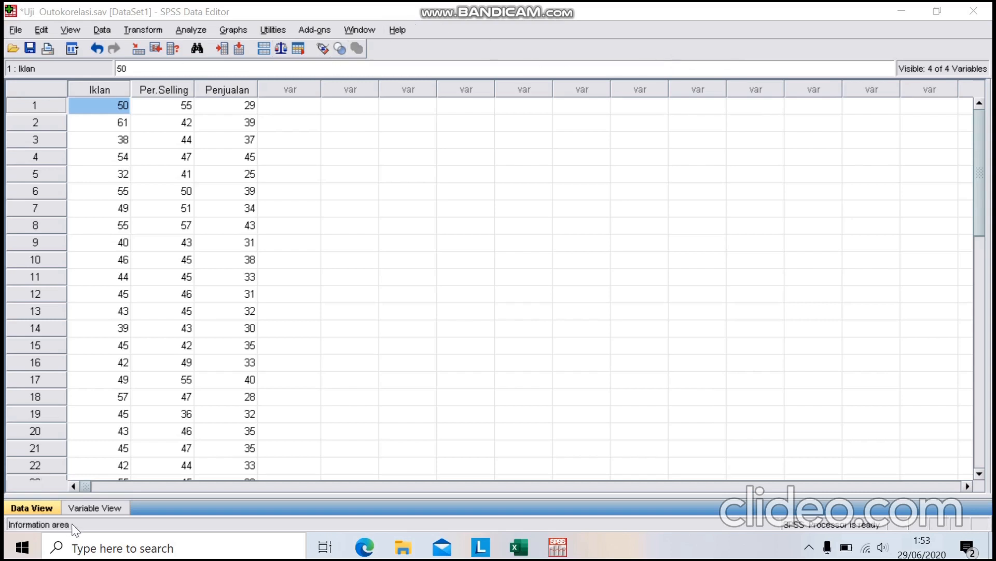
- Check the variable definitions and set up a linear regression with Volume Penjualan as dependent and Iklan and Personal Selling as independent variables
click(96, 508)
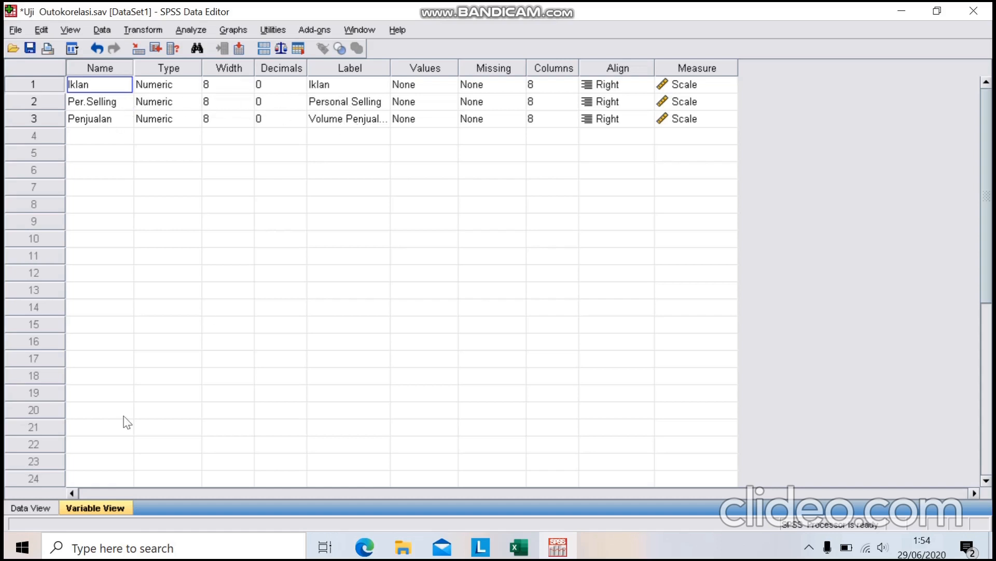
click(44, 509)
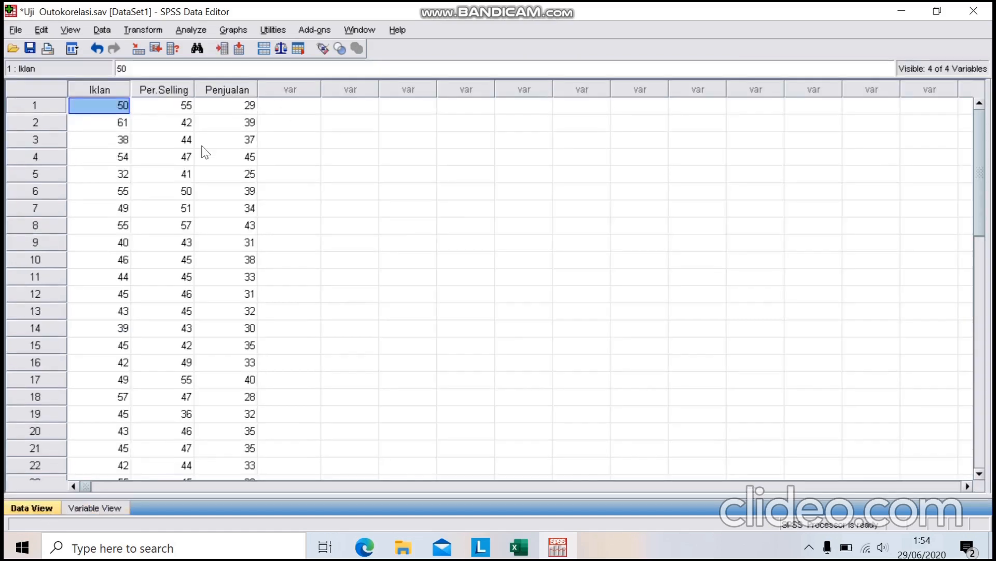
drag(980, 201, 990, 113)
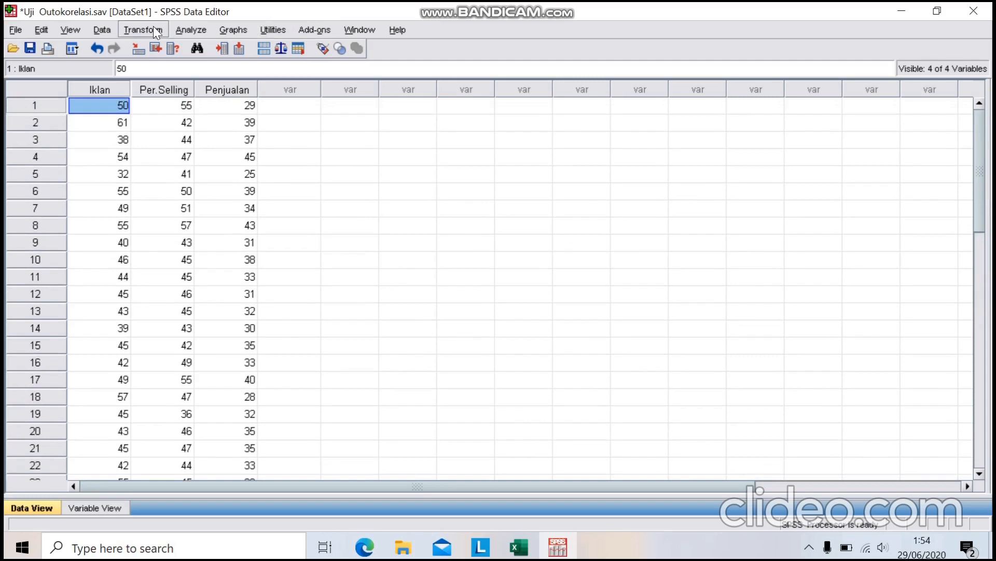
click(191, 30)
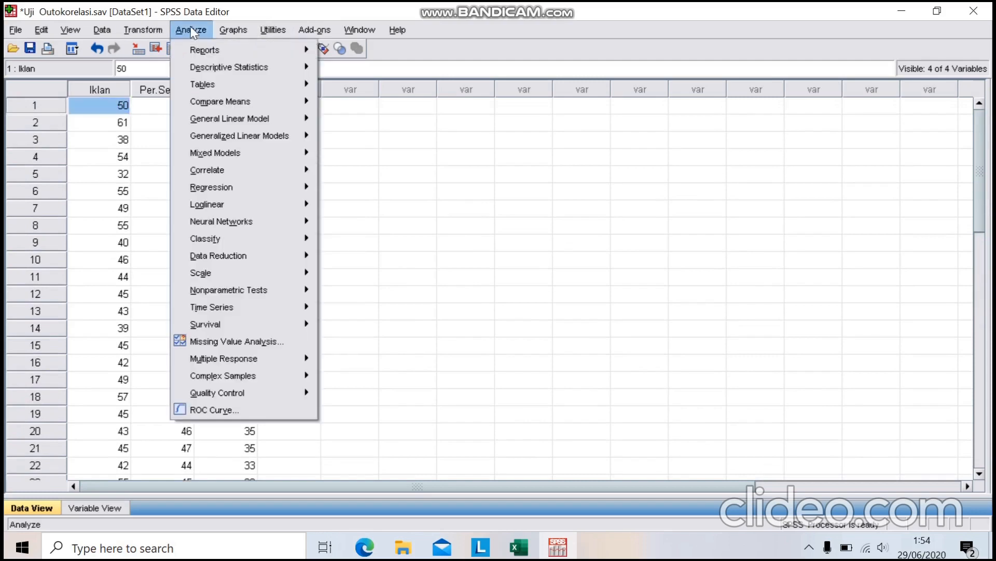
mouse_move(254, 191)
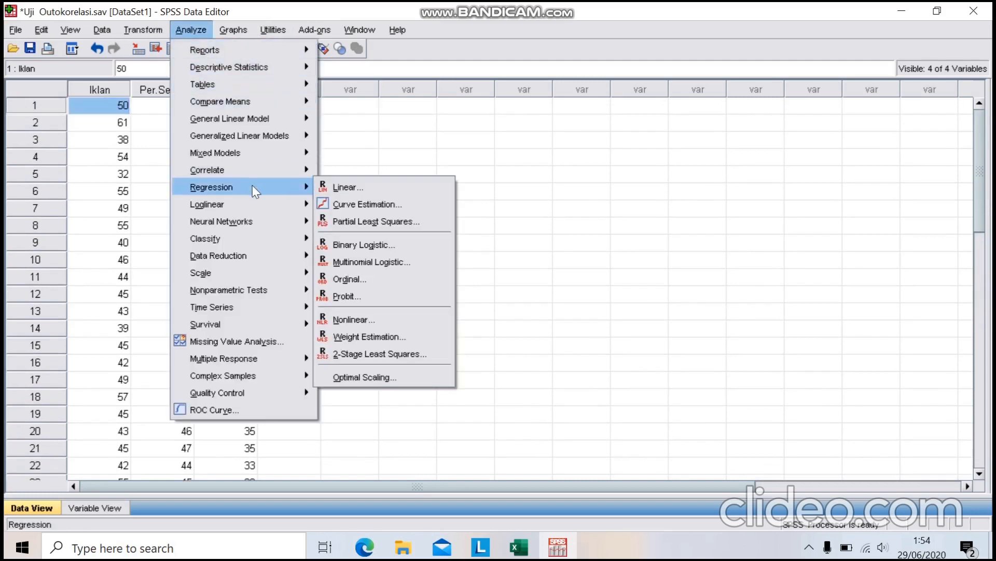
click(343, 188)
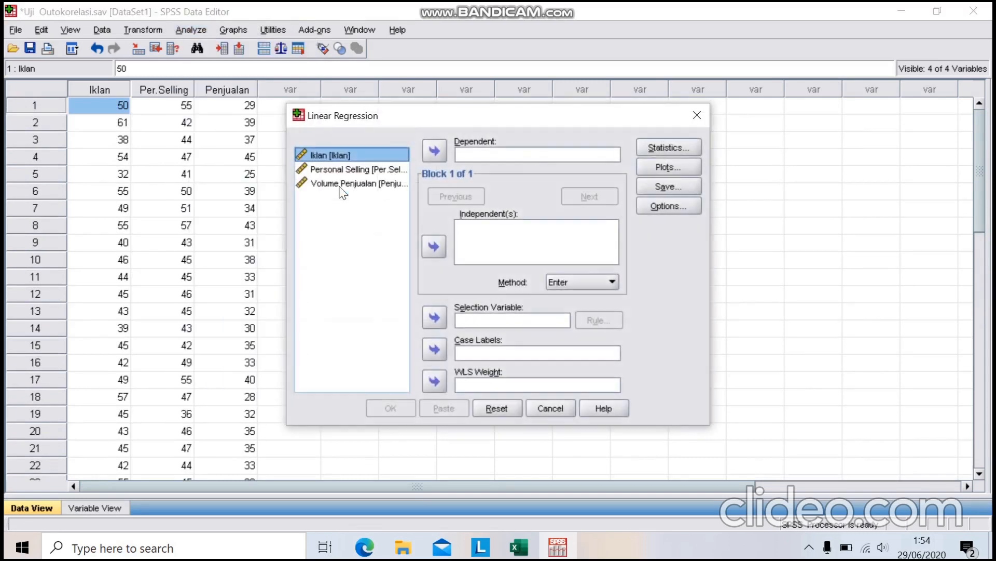
click(346, 187)
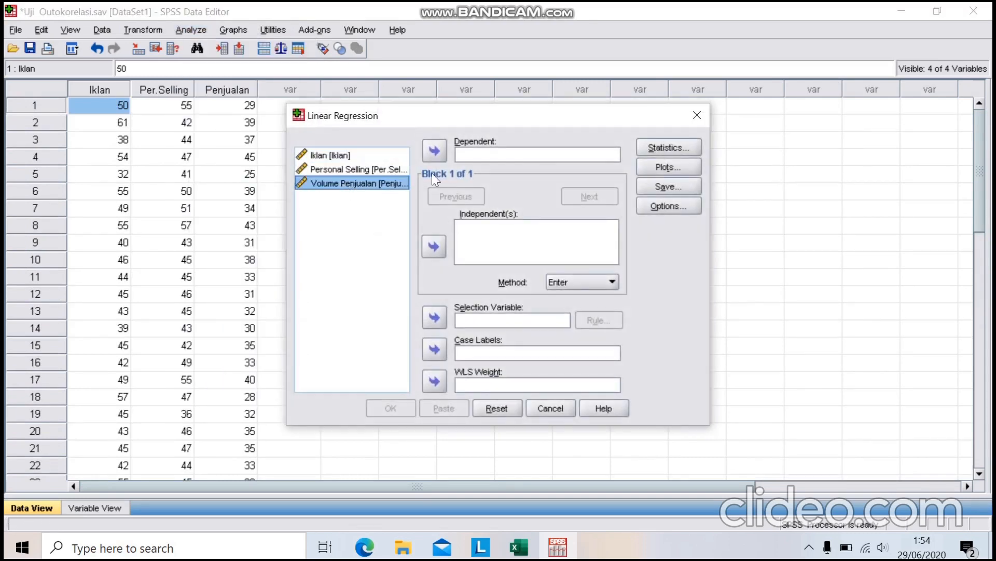
click(436, 152)
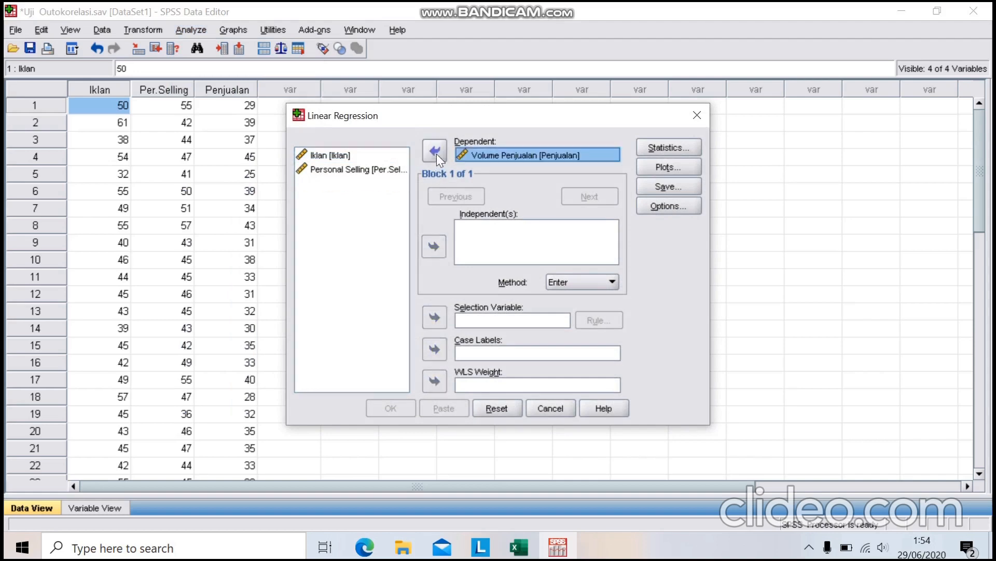
click(332, 156)
click(436, 248)
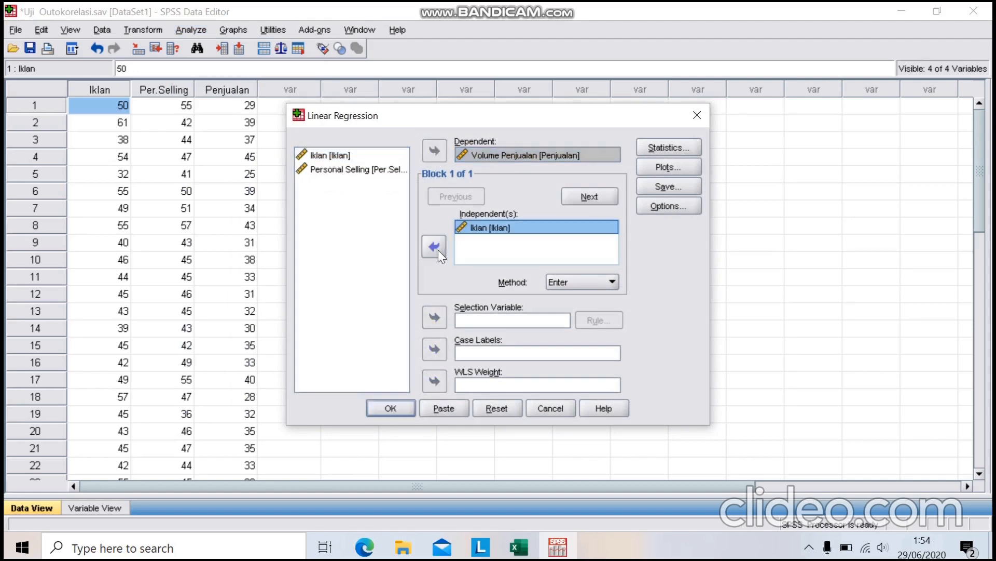
click(372, 170)
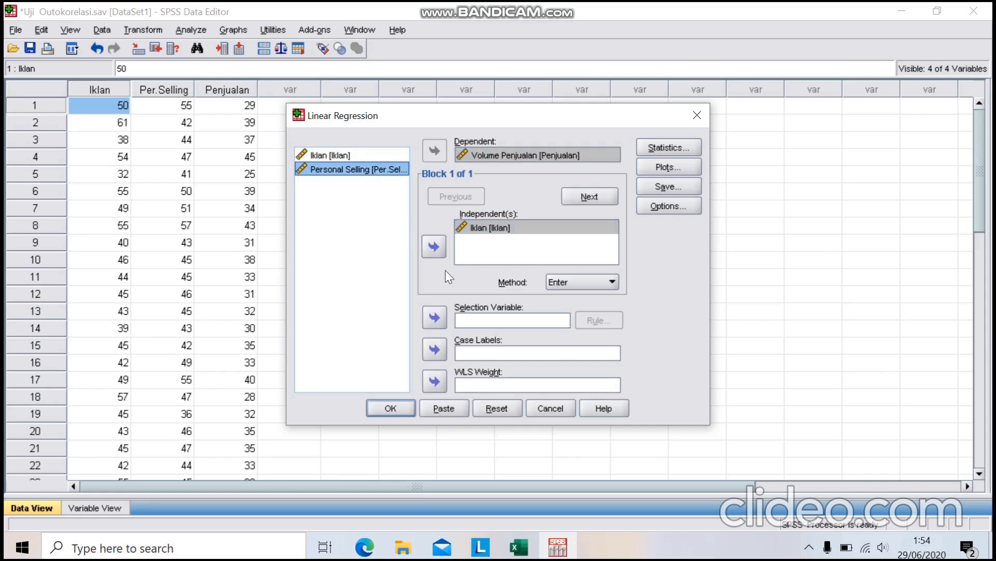
click(434, 249)
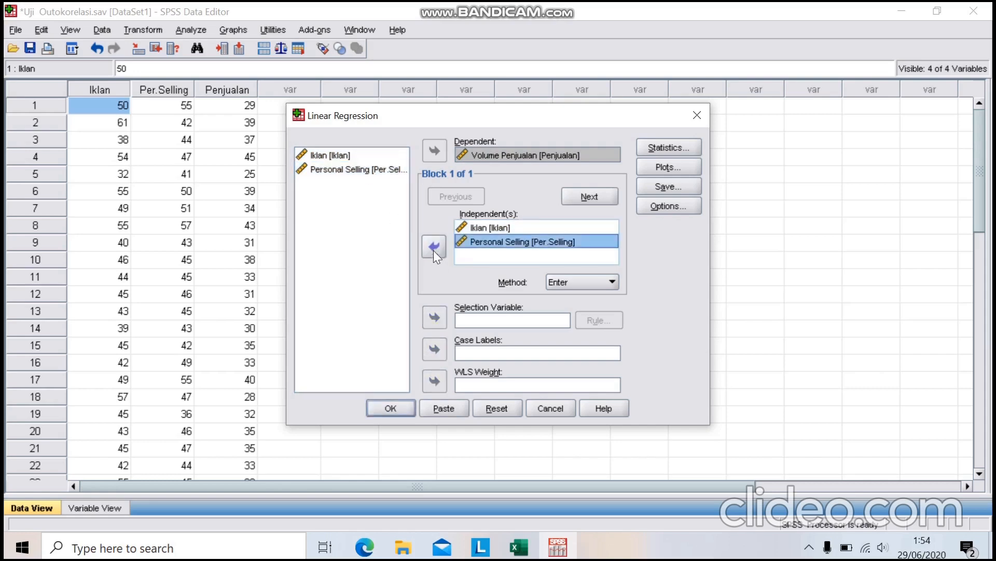
- Add the Durbin-Watson statistic to the regression, run it and review the output
click(672, 148)
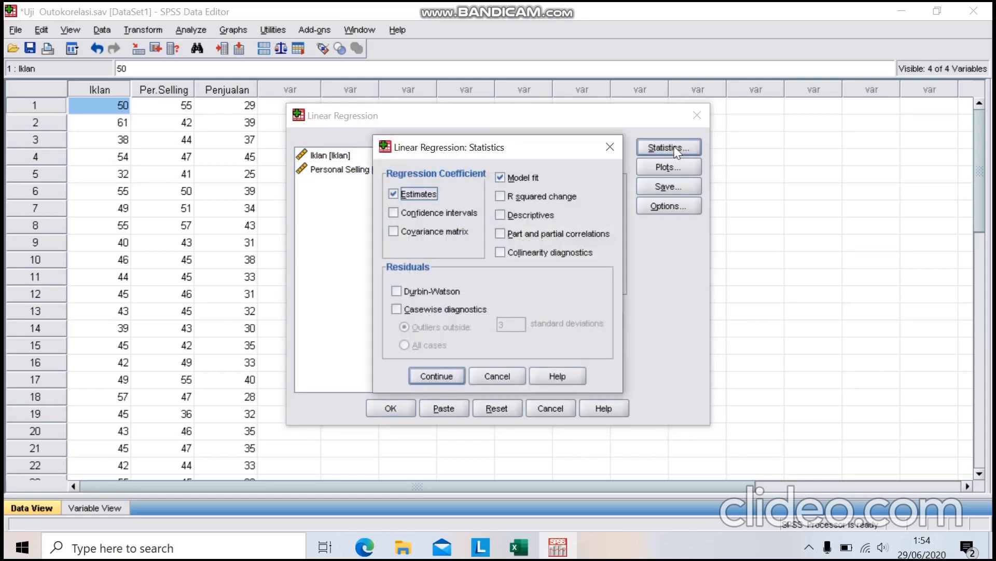
click(434, 291)
click(441, 379)
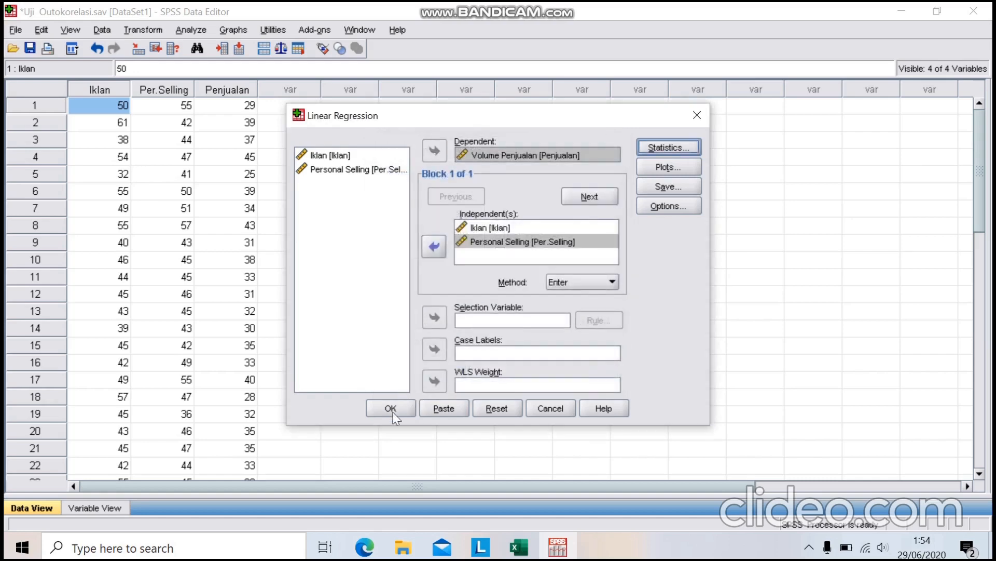
click(391, 409)
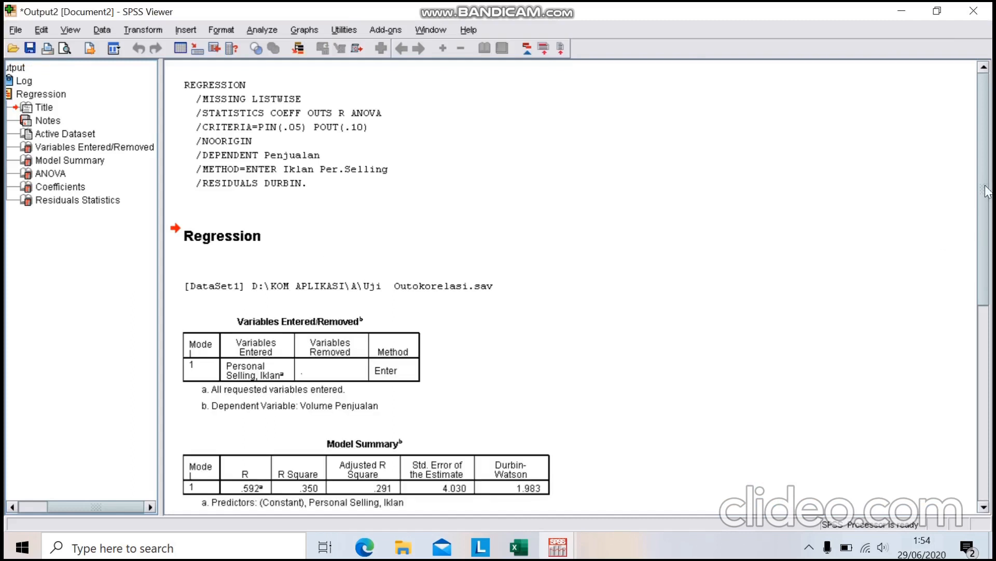
drag(986, 192, 987, 271)
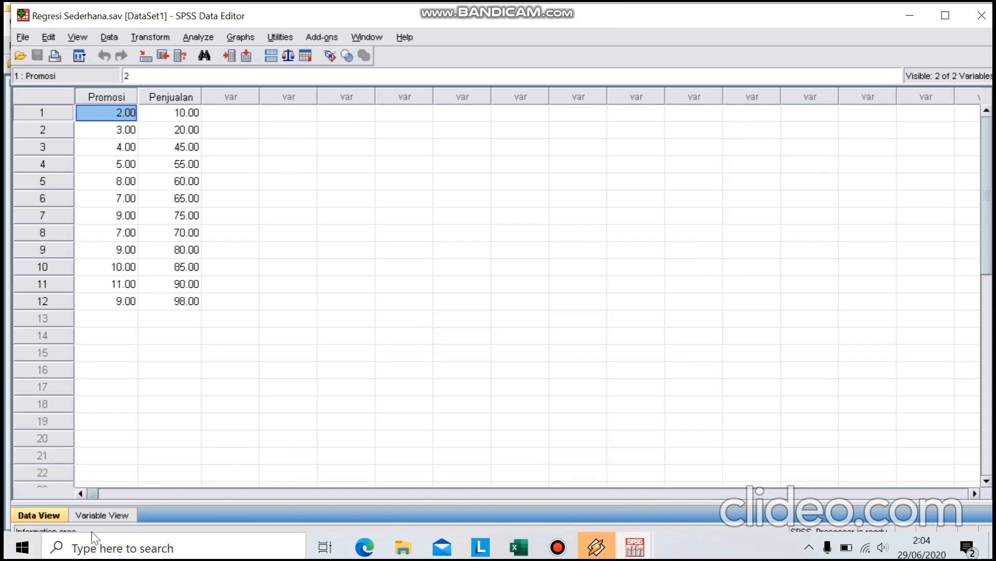
- Check the variable definitions of Promosi and Penjualan and return to their data rows
click(98, 515)
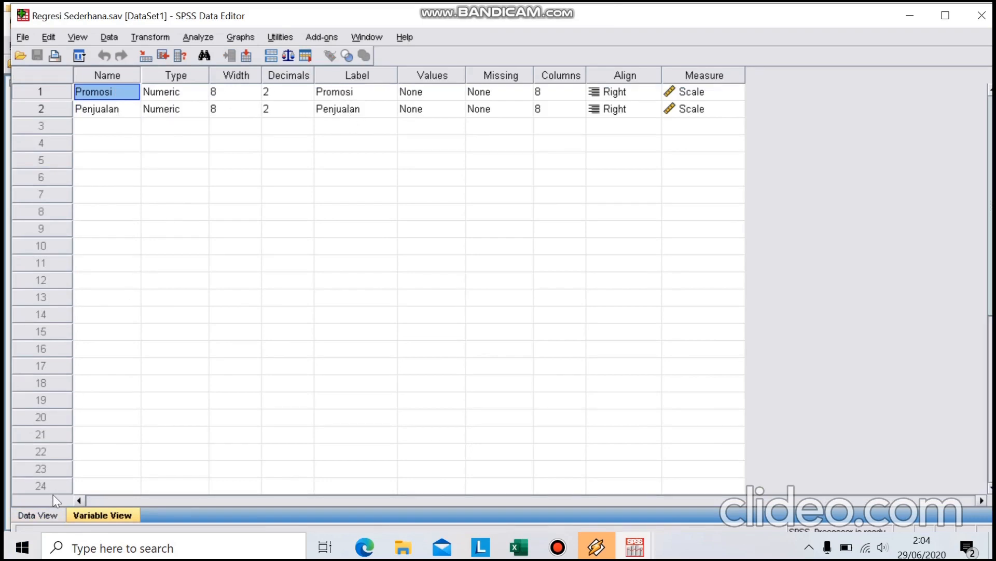
click(37, 514)
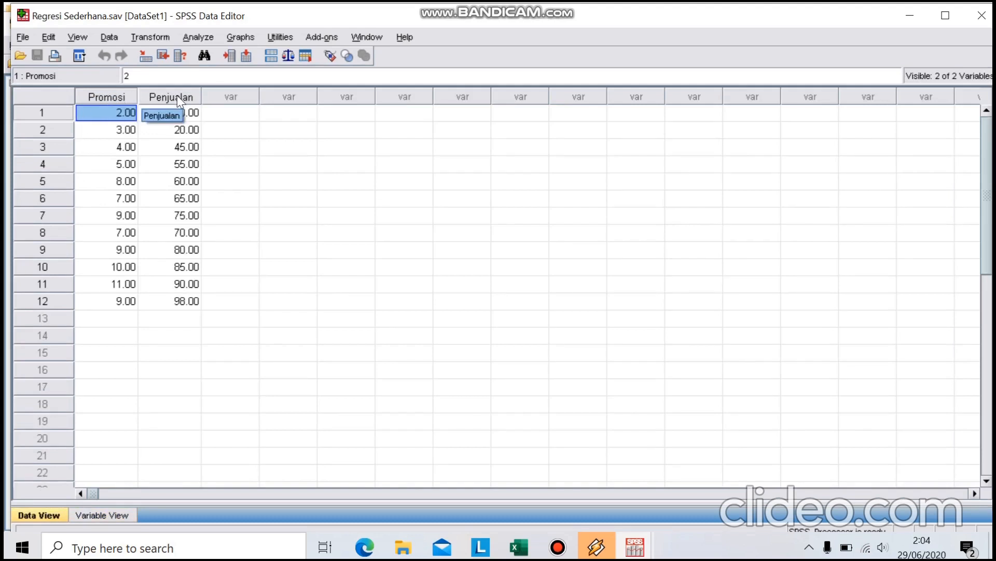
- Set up a linear regression with Penjualan as the dependent and Promosi as the independent variable
click(206, 34)
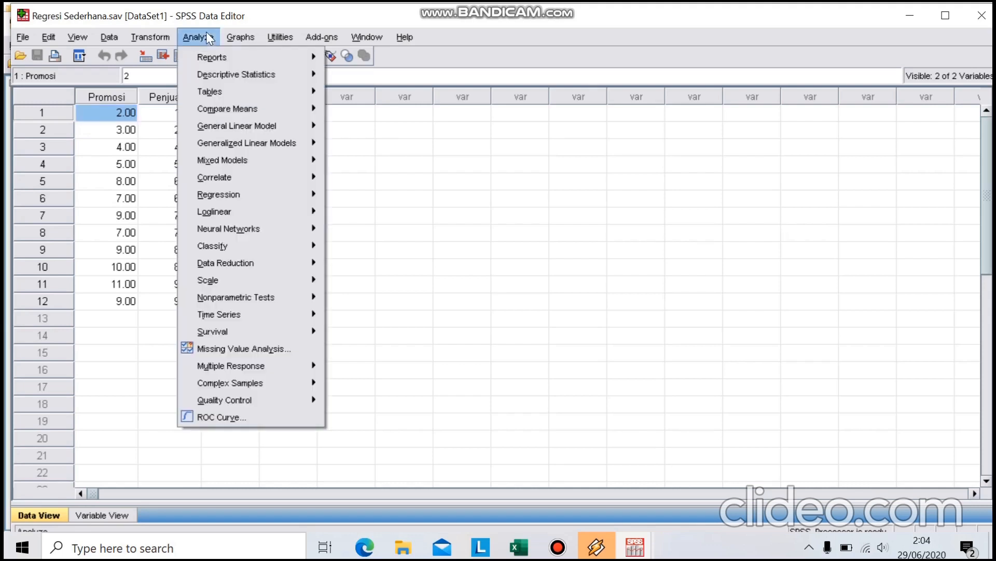
mouse_move(256, 196)
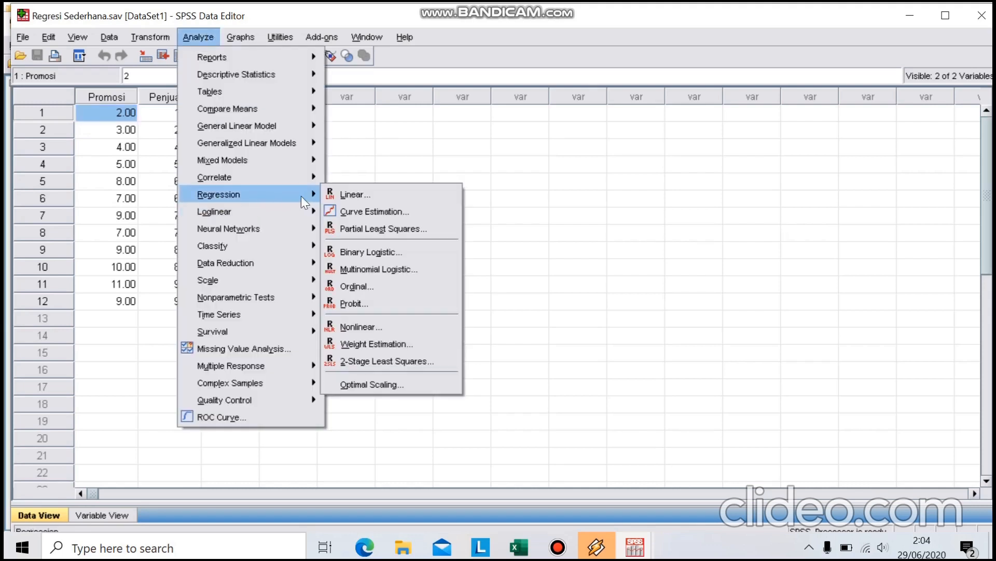
click(338, 199)
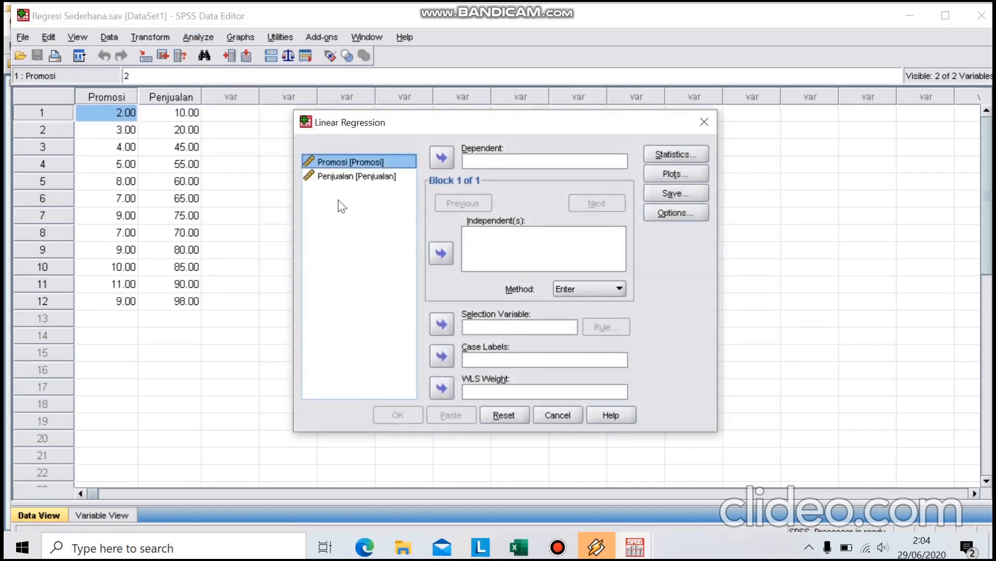
click(366, 163)
click(441, 253)
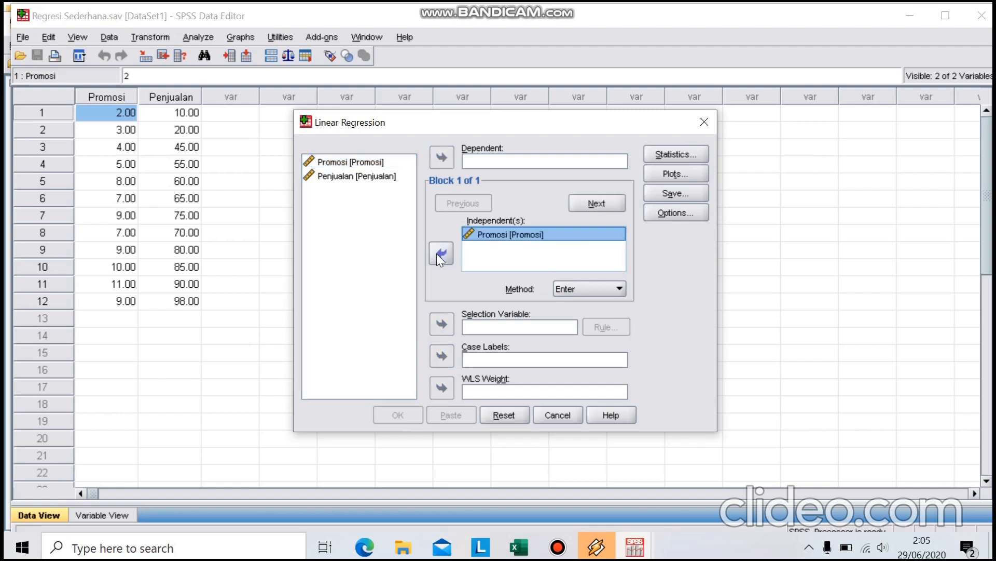
click(382, 178)
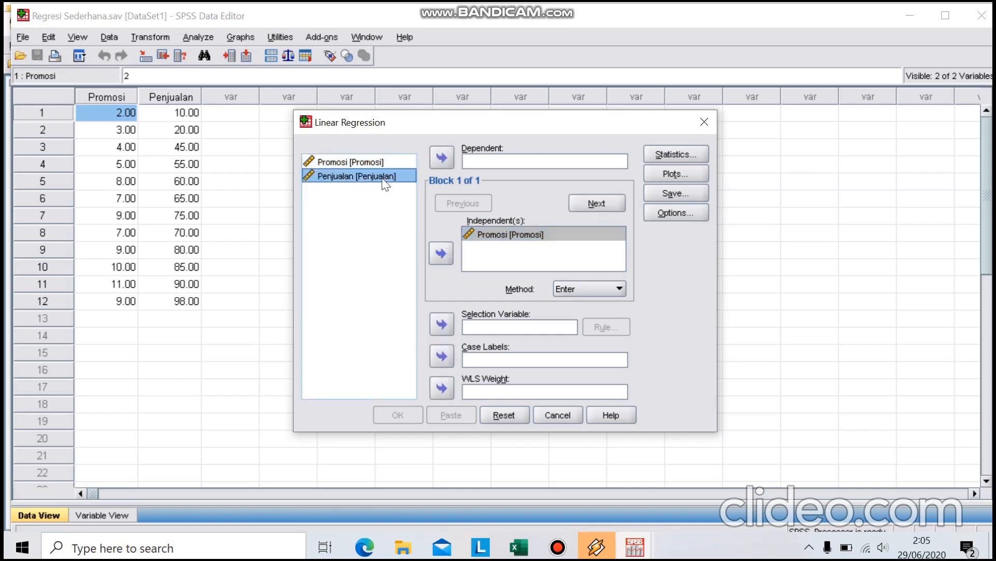
click(448, 159)
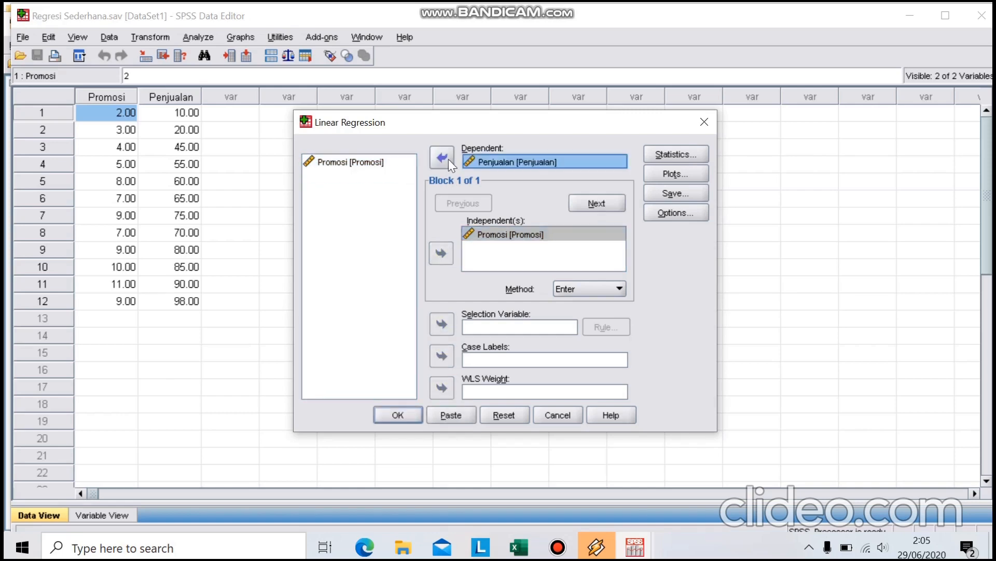
- Run the simple regression and review the Model Summary, ANOVA and Coefficients tables in its output
click(397, 414)
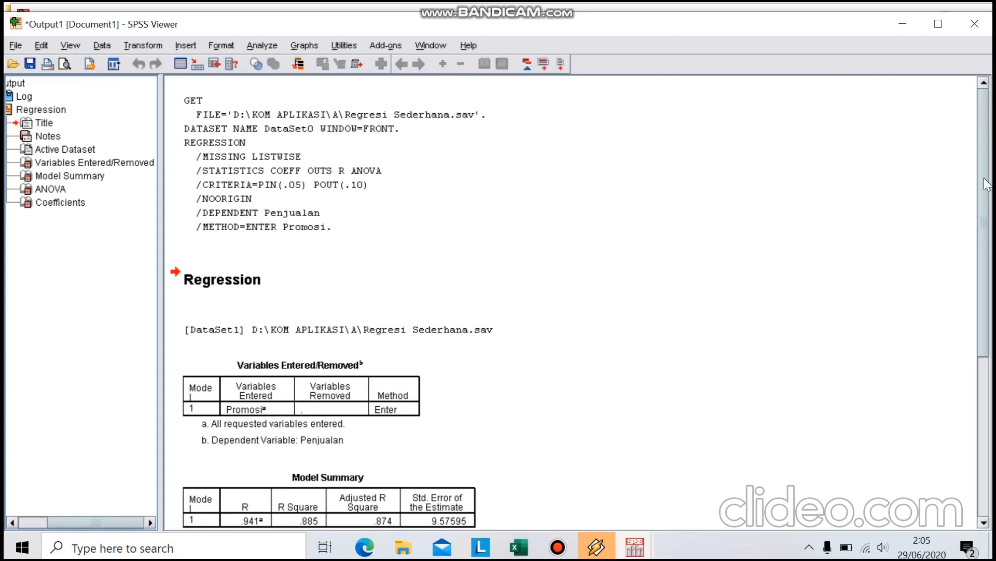
drag(986, 184, 990, 364)
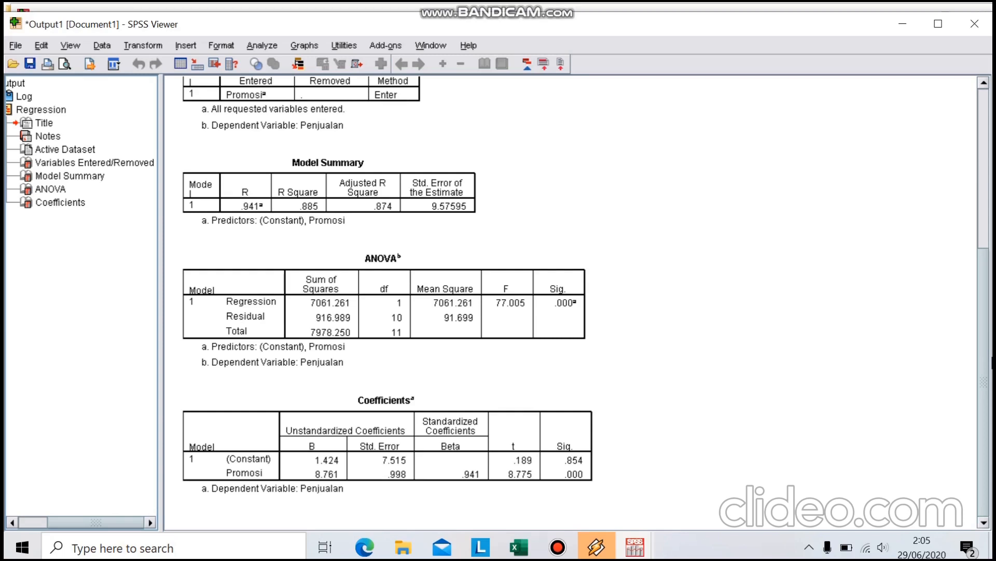
mouse_move(983, 344)
mouse_down()
mouse_move(979, 326)
mouse_move(991, 357)
mouse_up()
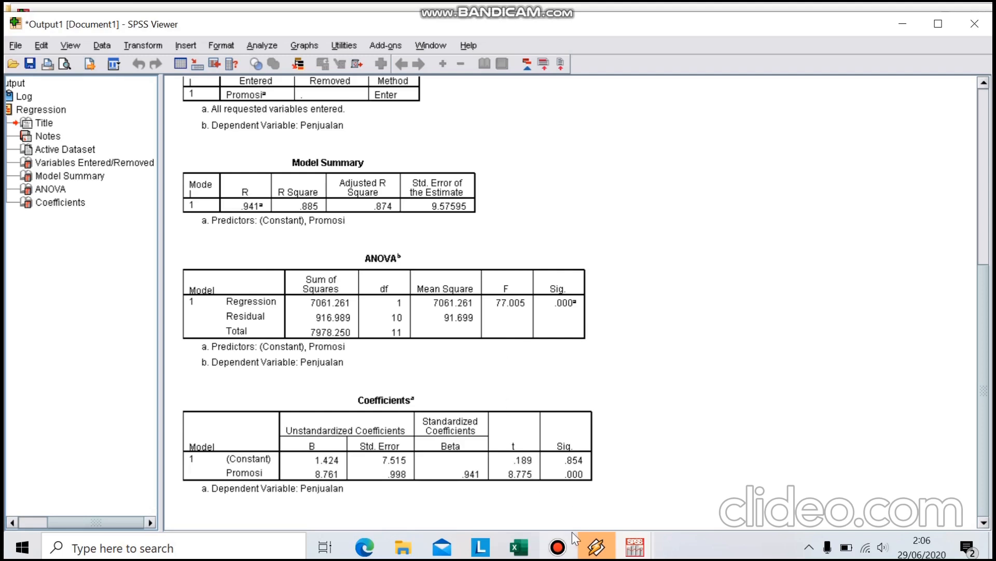
mouse_move(572, 532)
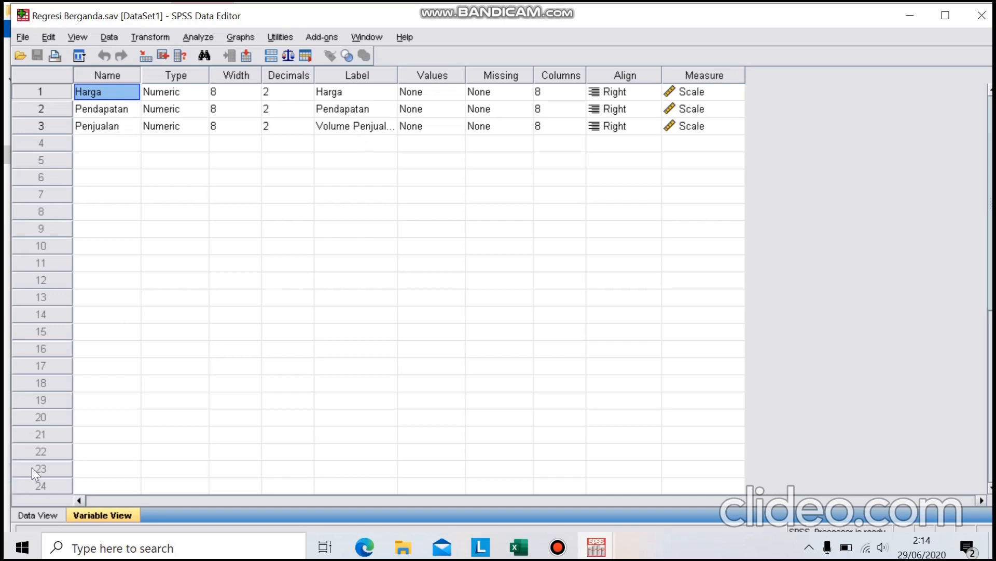
- Show the Regresi Berganda data rows and set up a linear regression with Volume Penjualan as dependent and Harga and Pendapatan as independent variables
click(38, 515)
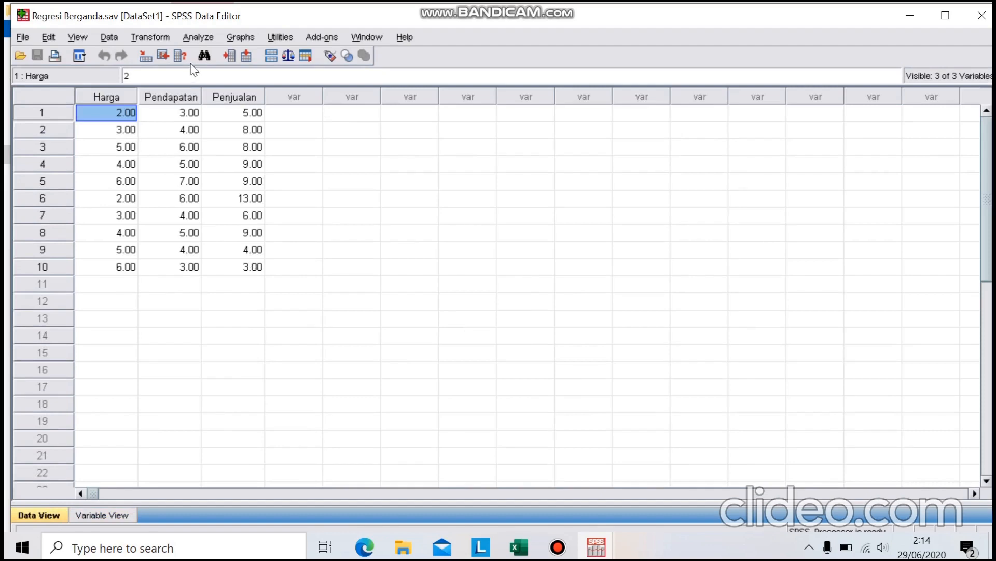
click(199, 37)
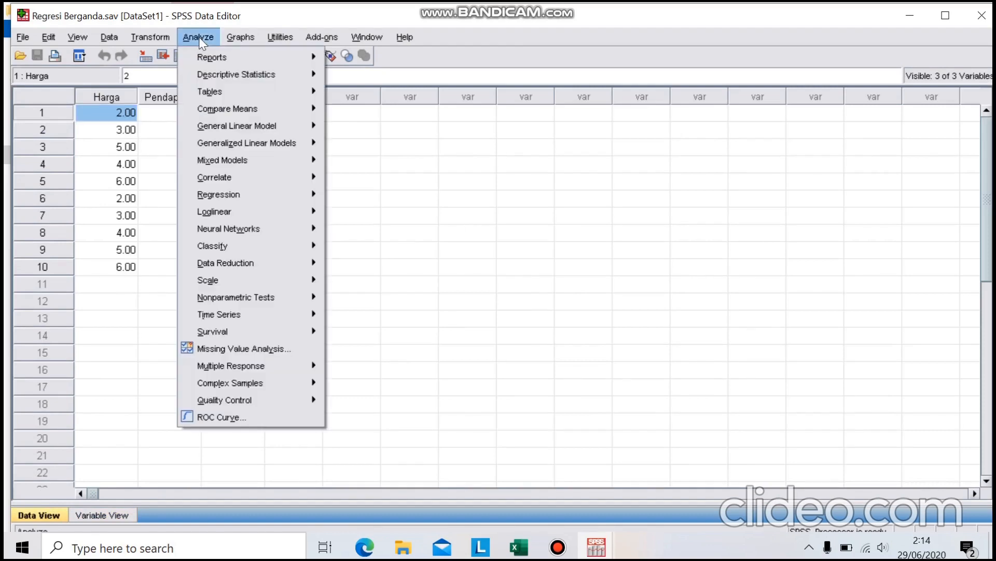
mouse_move(253, 198)
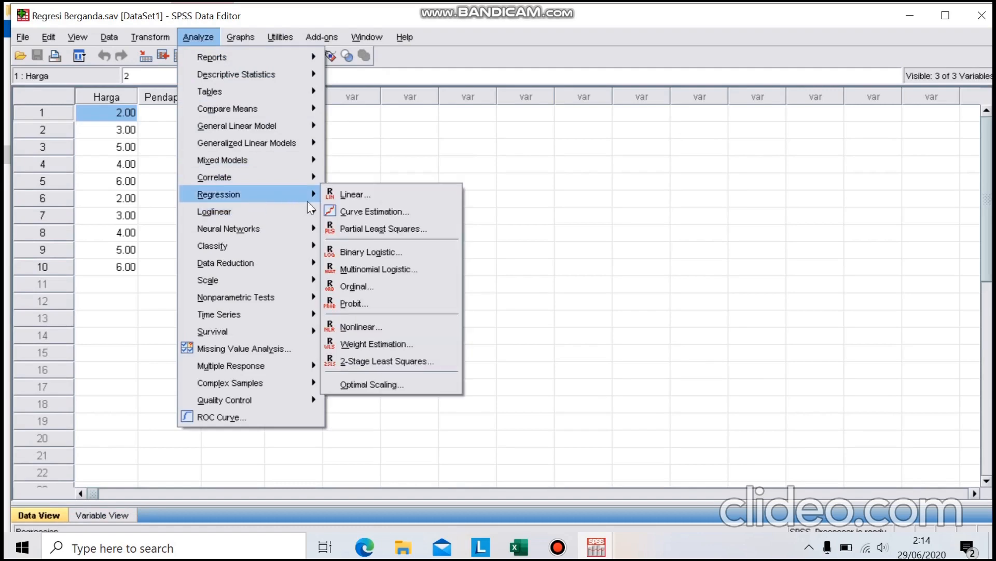
click(337, 195)
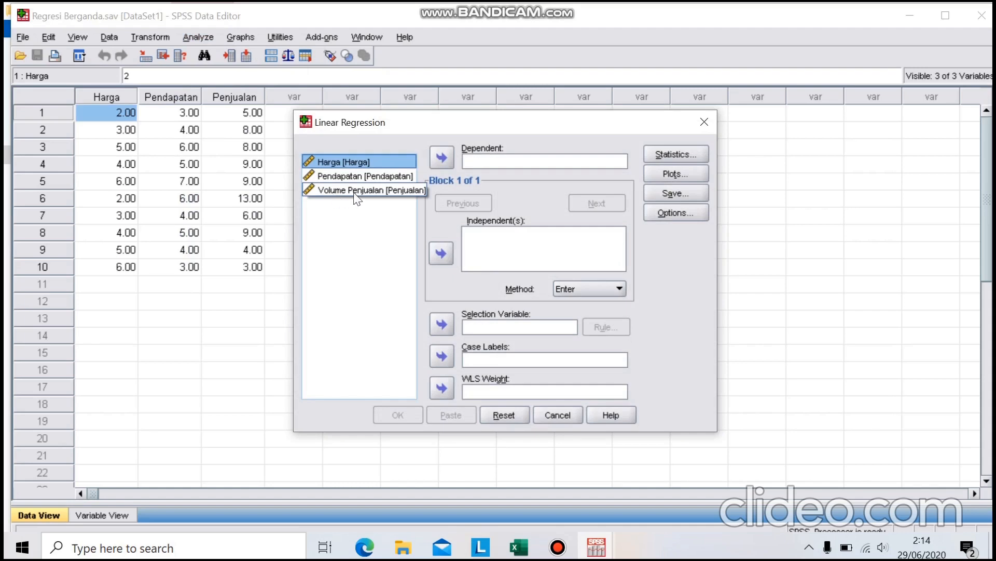
click(355, 191)
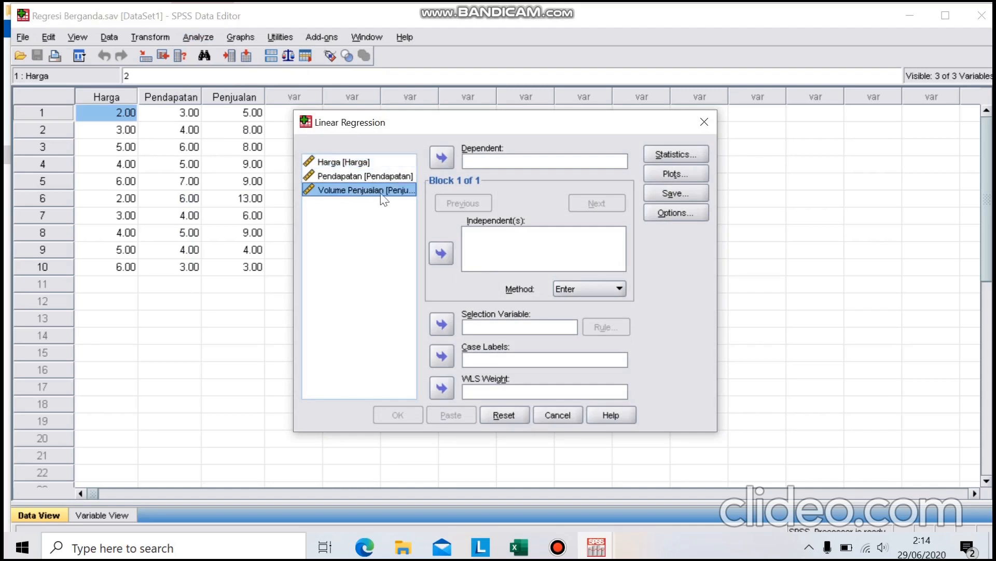
click(435, 165)
click(363, 162)
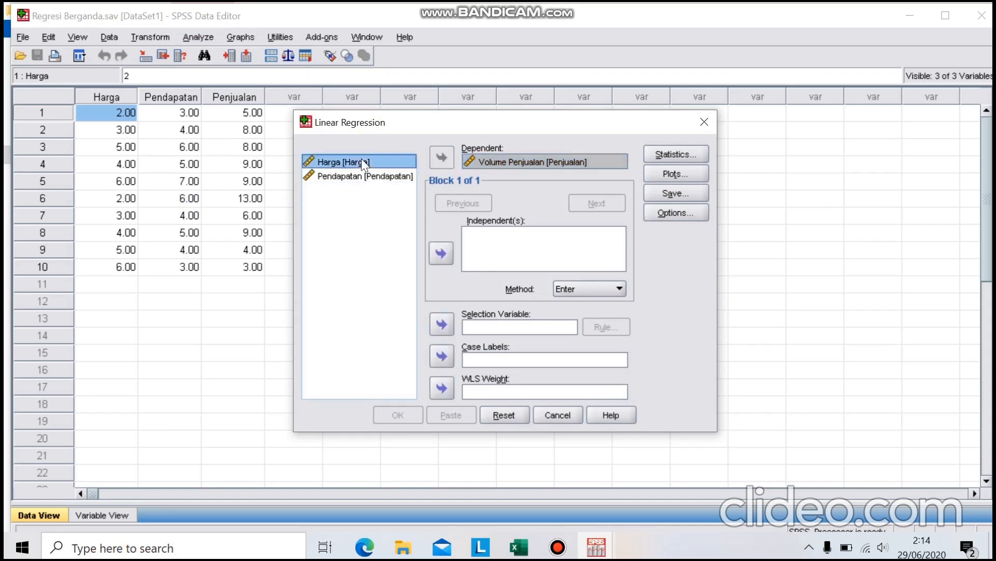
click(441, 253)
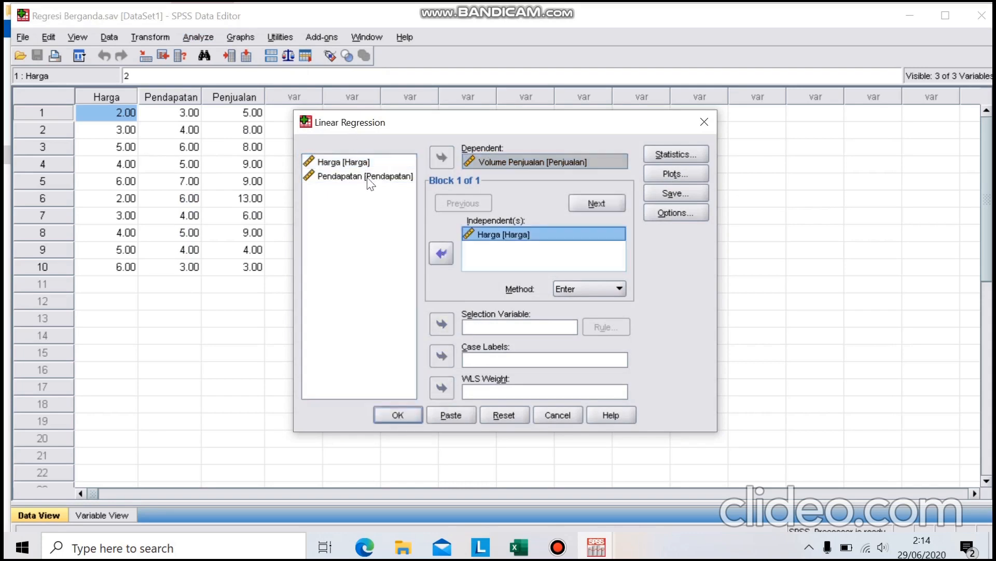
click(371, 178)
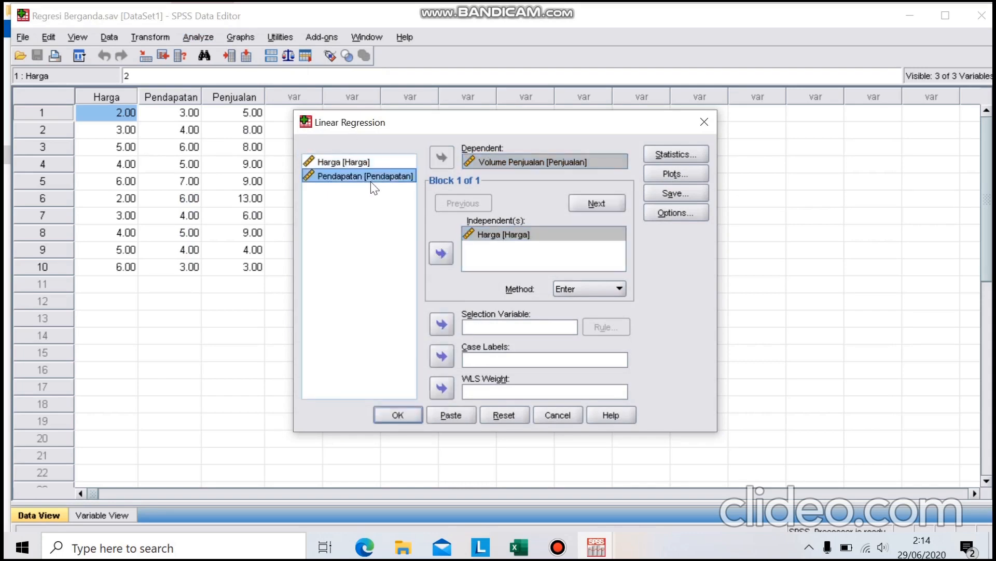
click(442, 252)
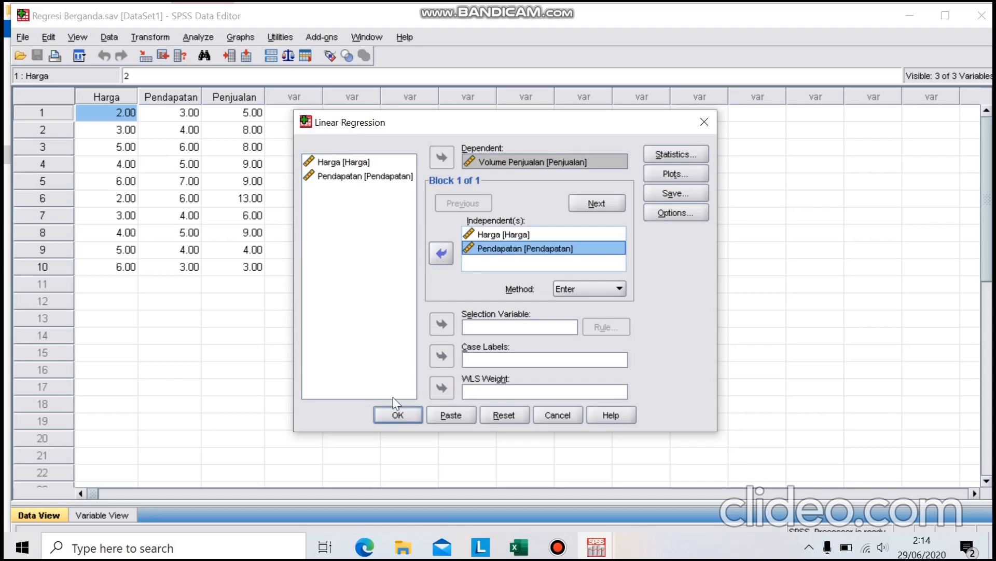
- Run the multiple regression and review its output from the syntax log to the Coefficients table
click(397, 415)
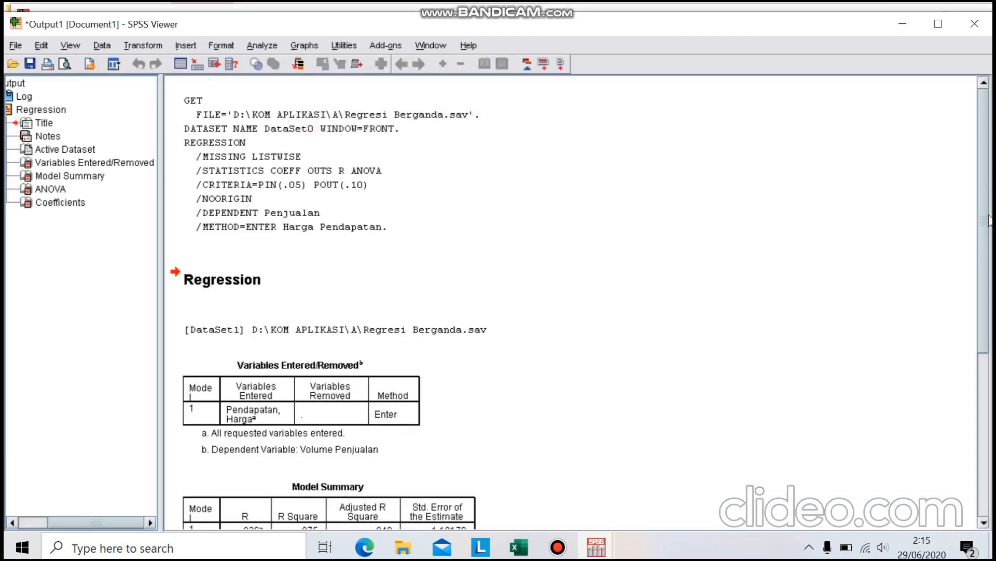
drag(984, 244, 992, 392)
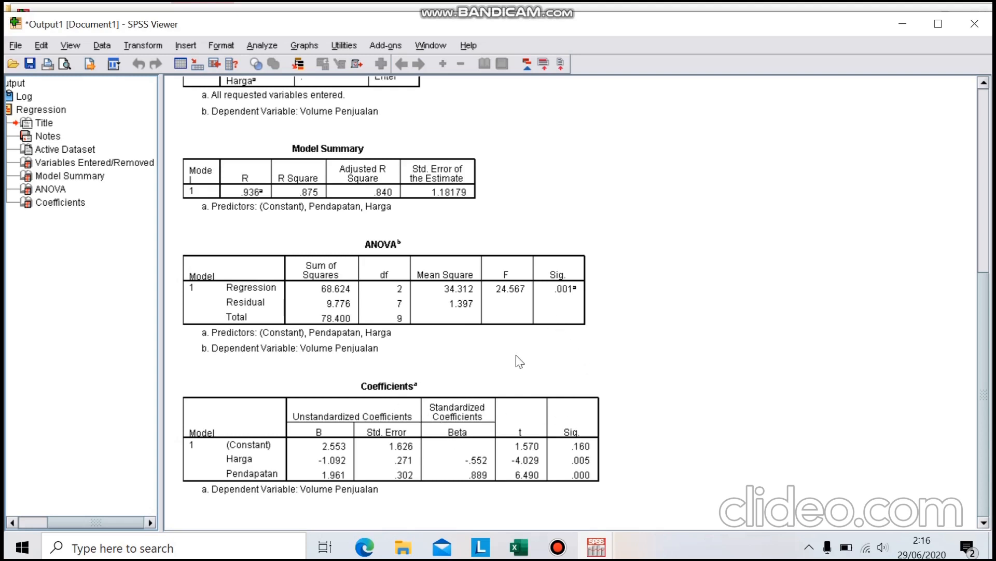
click(989, 231)
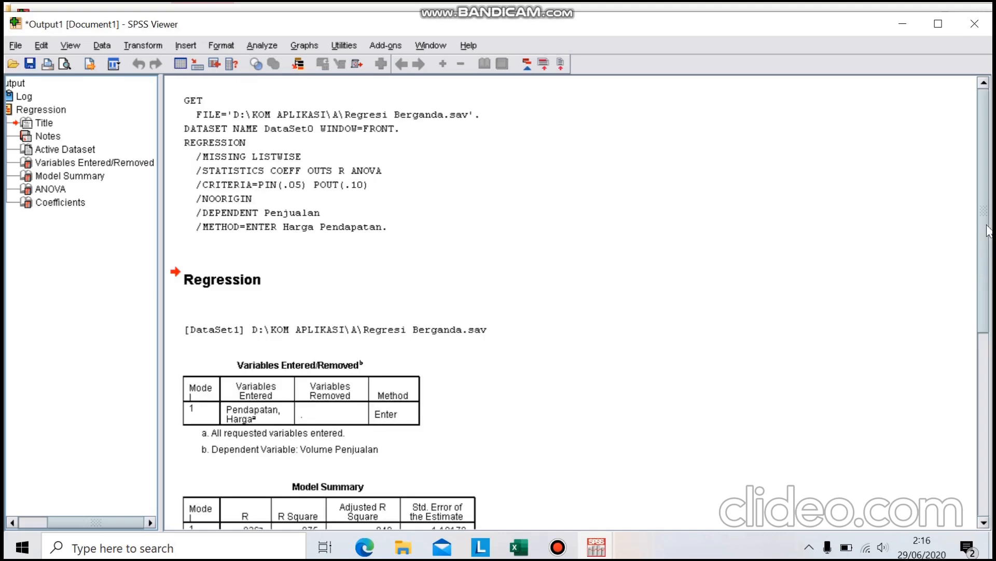
drag(985, 312, 986, 499)
scroll(986, 499, down, 3)
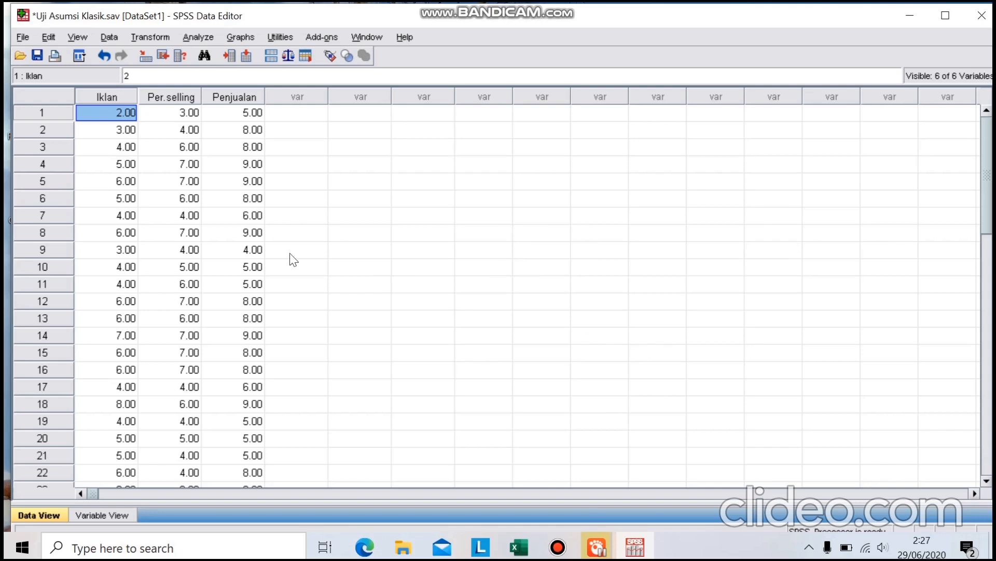
- Check the variable definitions of the Uji Asumsi Klasik dataset and return to its data rows
click(102, 514)
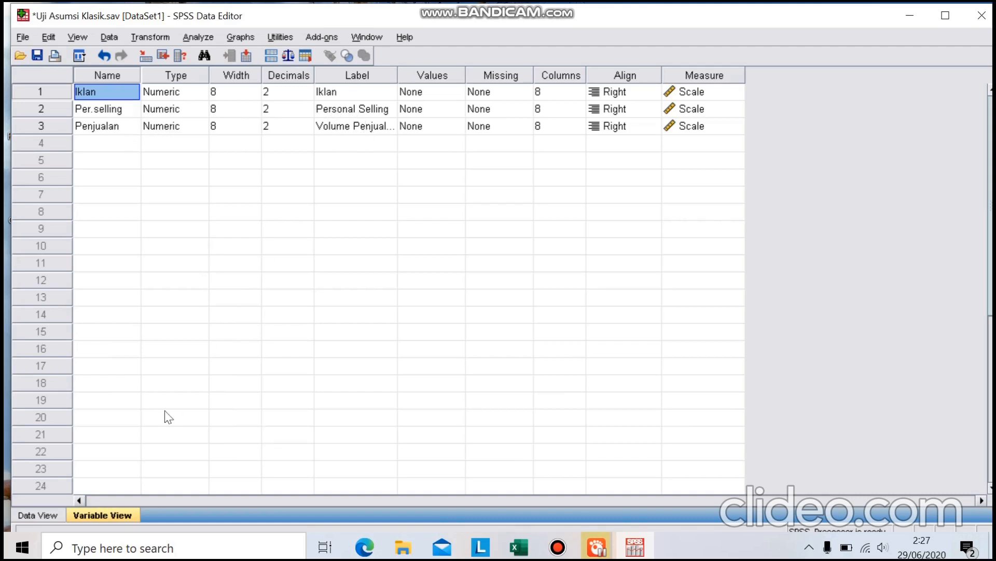
click(57, 518)
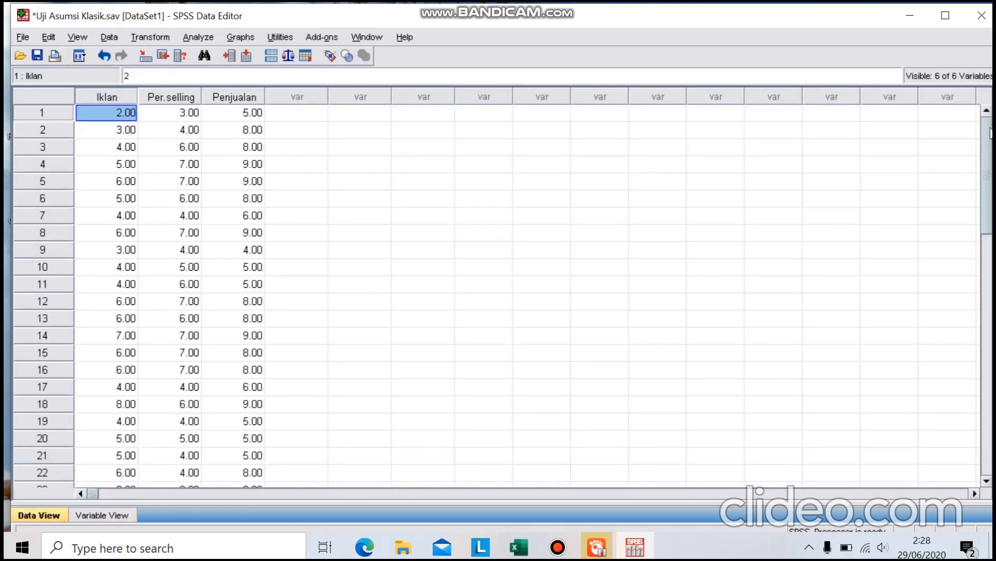
drag(989, 148, 981, 130)
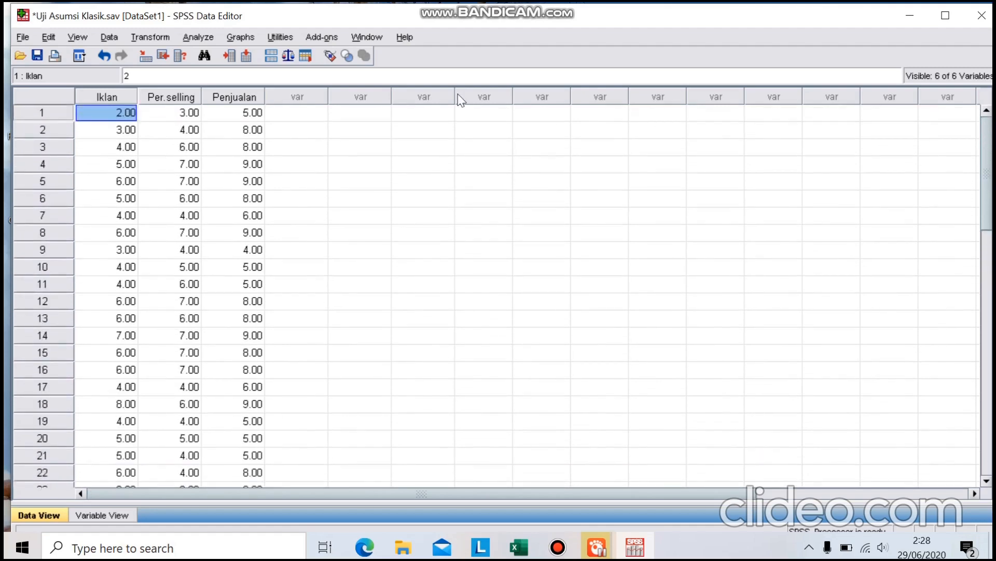
- Set up a linear regression with Volume Penjualan as the dependent and Iklan and Personal Selling as the independent variables
click(200, 39)
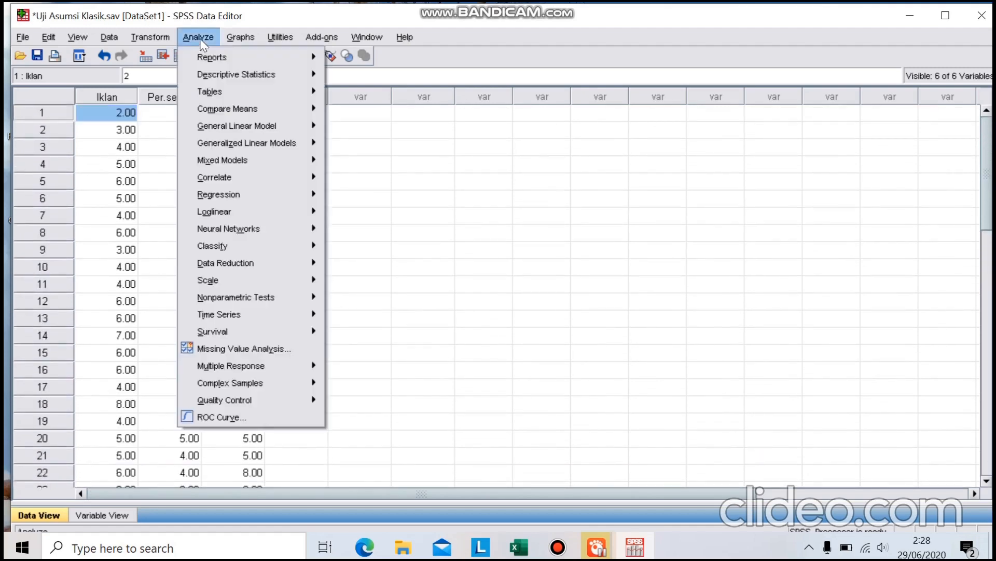
mouse_move(278, 201)
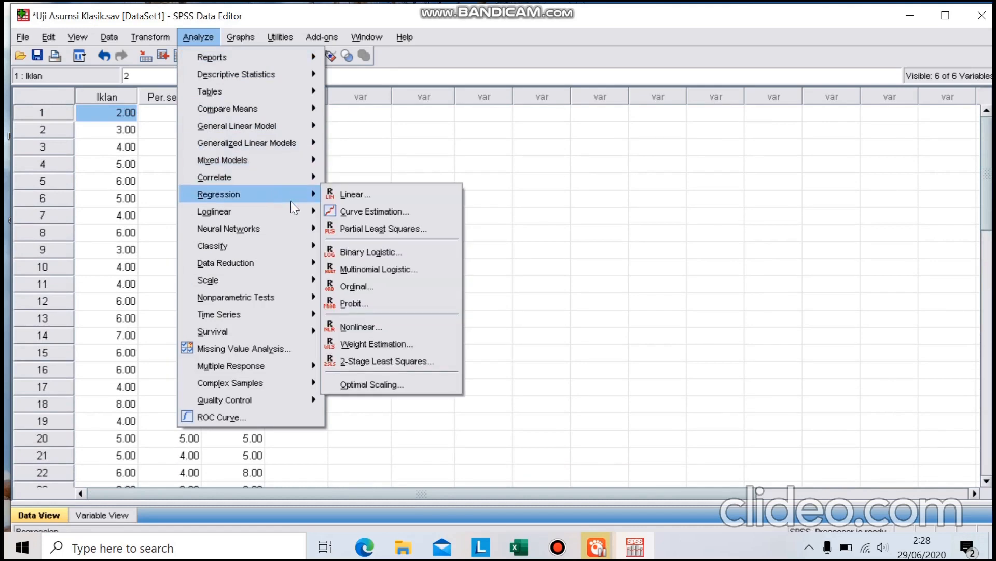
click(345, 195)
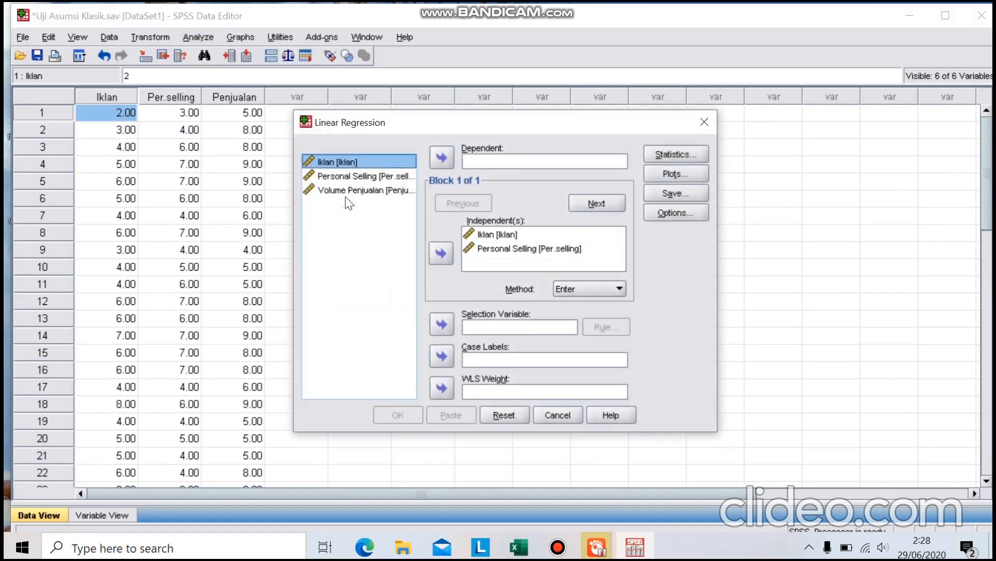
click(355, 190)
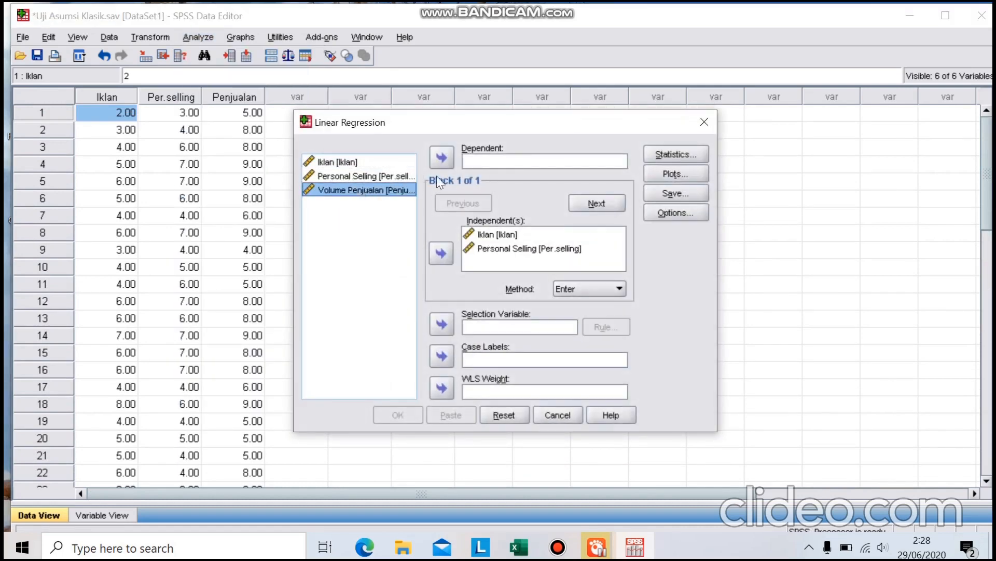
click(441, 157)
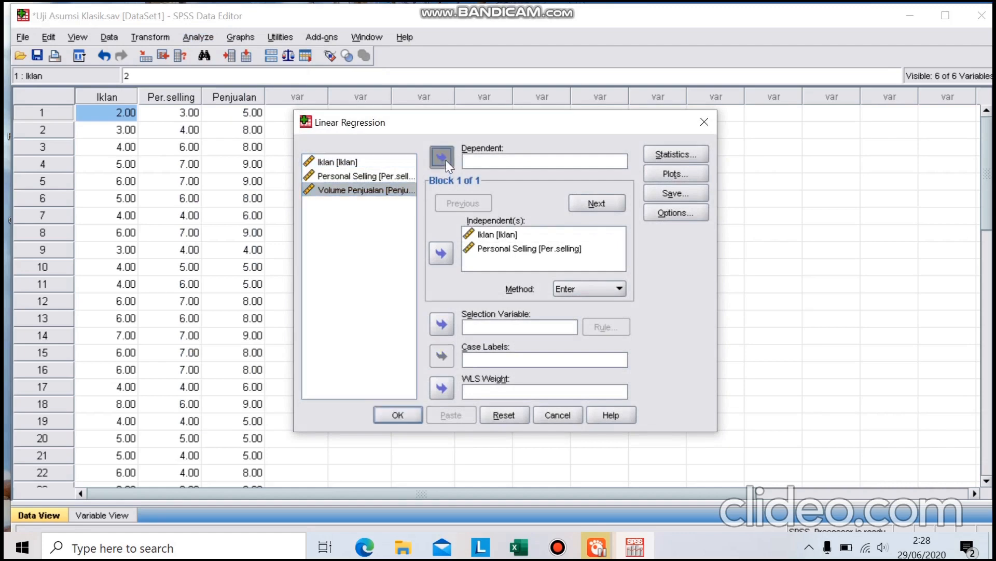
click(352, 163)
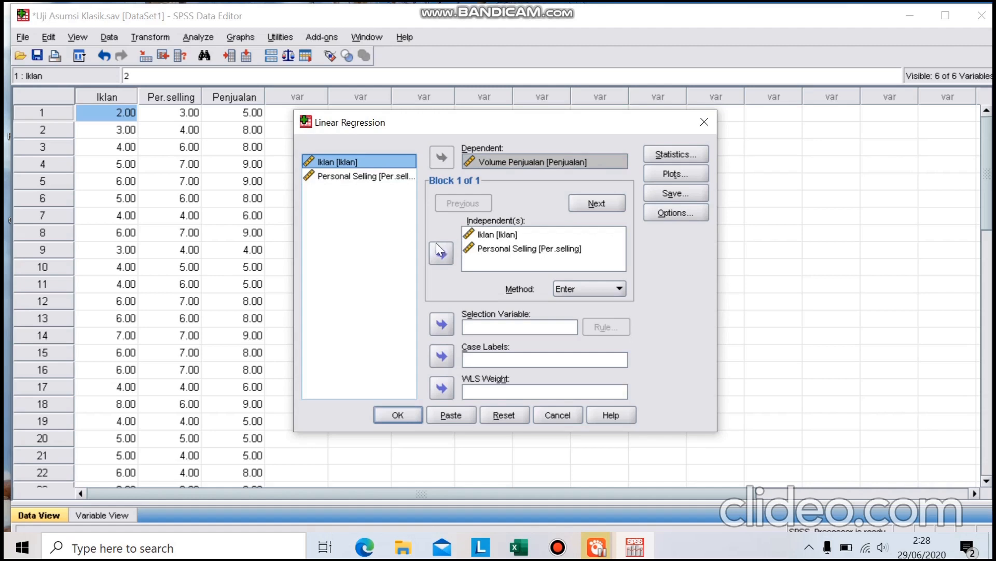
click(442, 254)
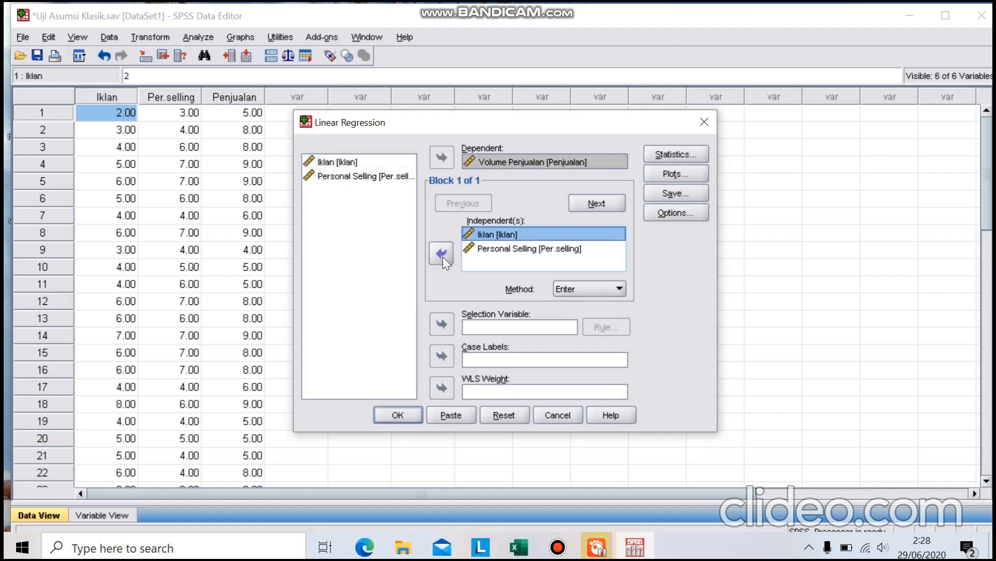
click(392, 177)
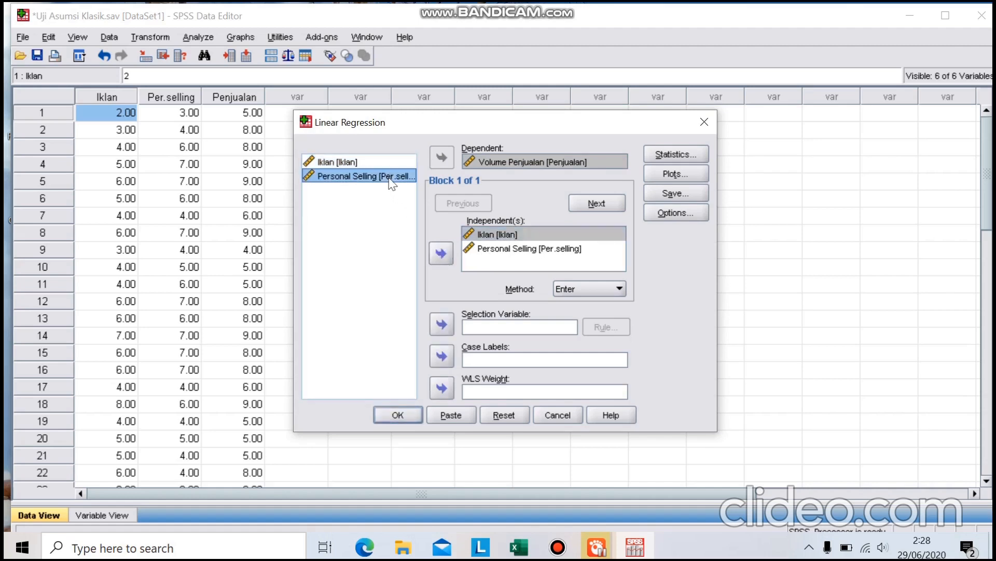
click(442, 252)
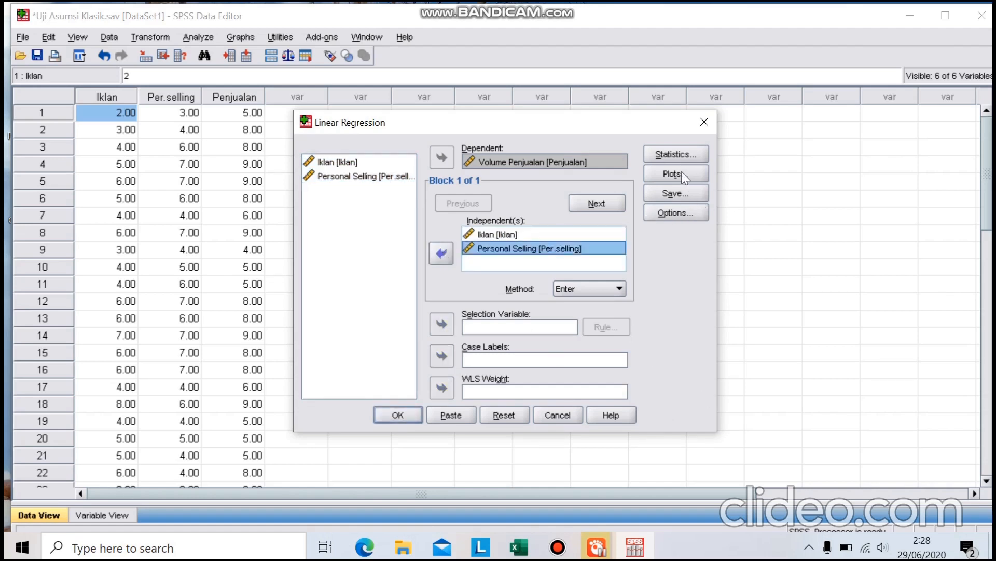
- Keep unstandardized residuals selected for saving as a new variable and run the regression
click(681, 197)
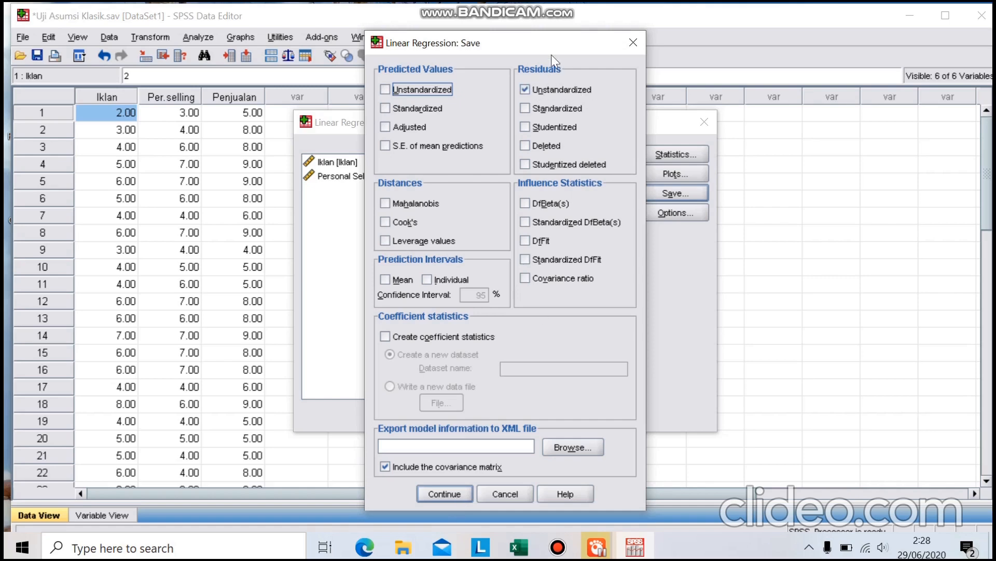
click(455, 495)
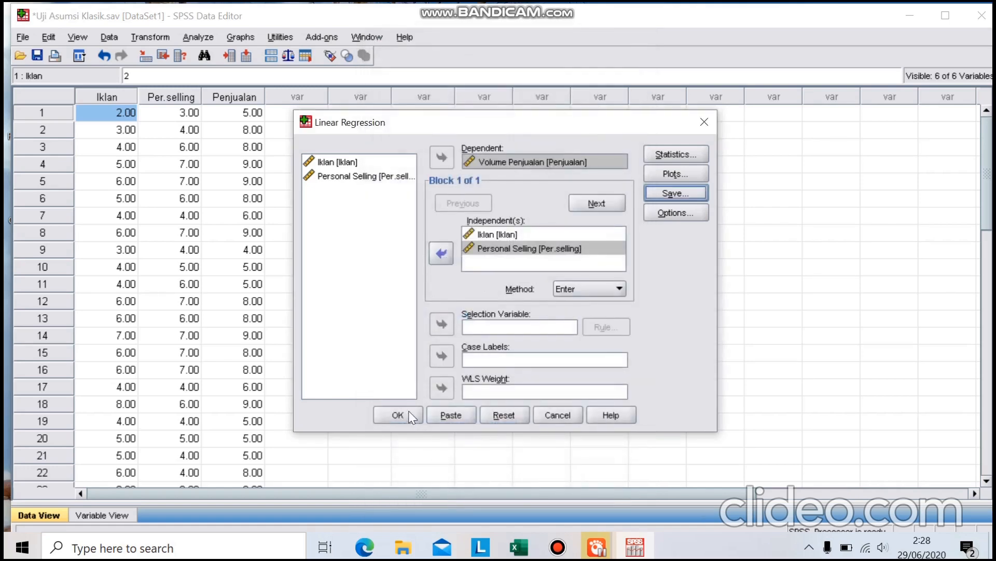
click(409, 411)
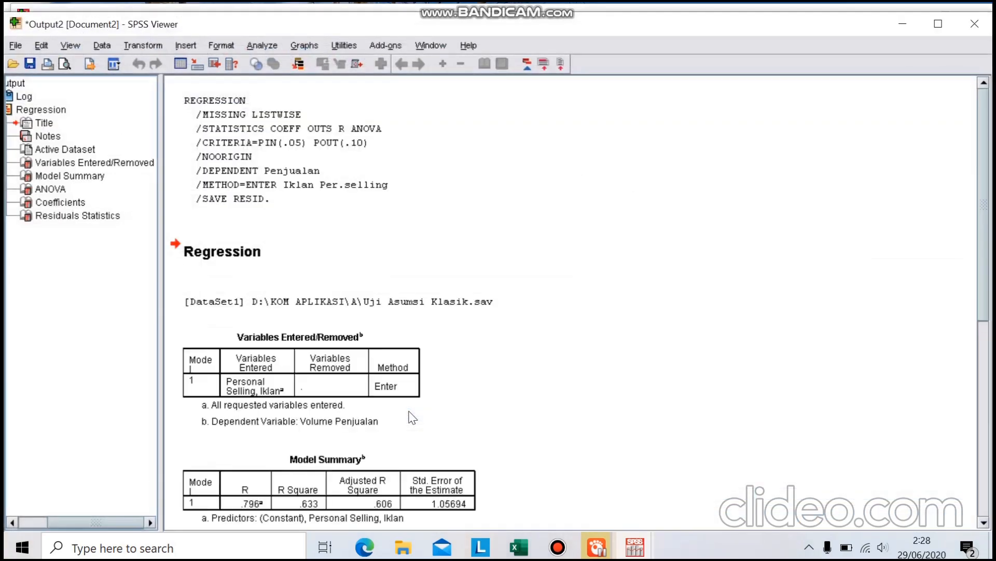
- Review the regression output down to the Residuals Statistics table and return to the dataset
drag(985, 129, 992, 300)
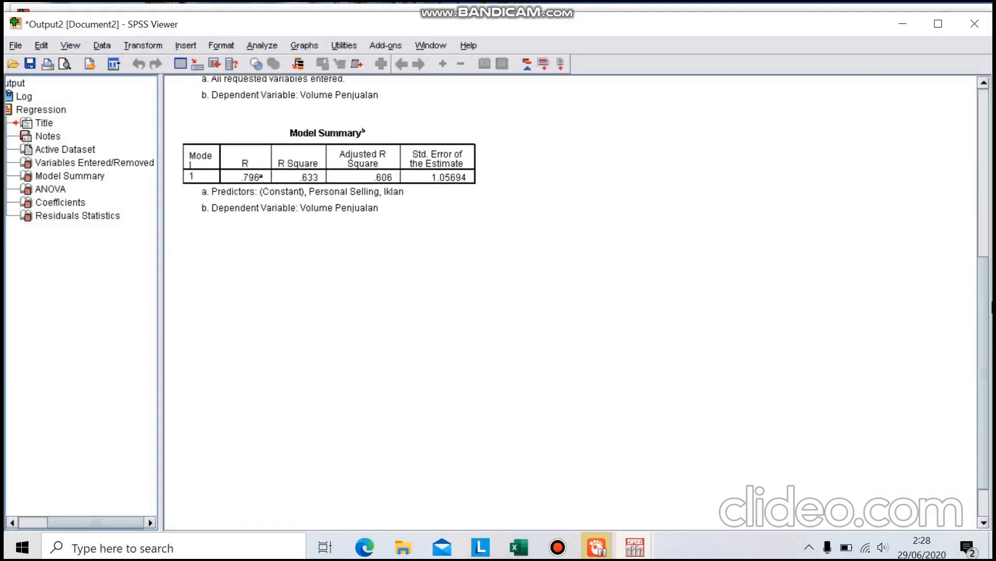
click(938, 23)
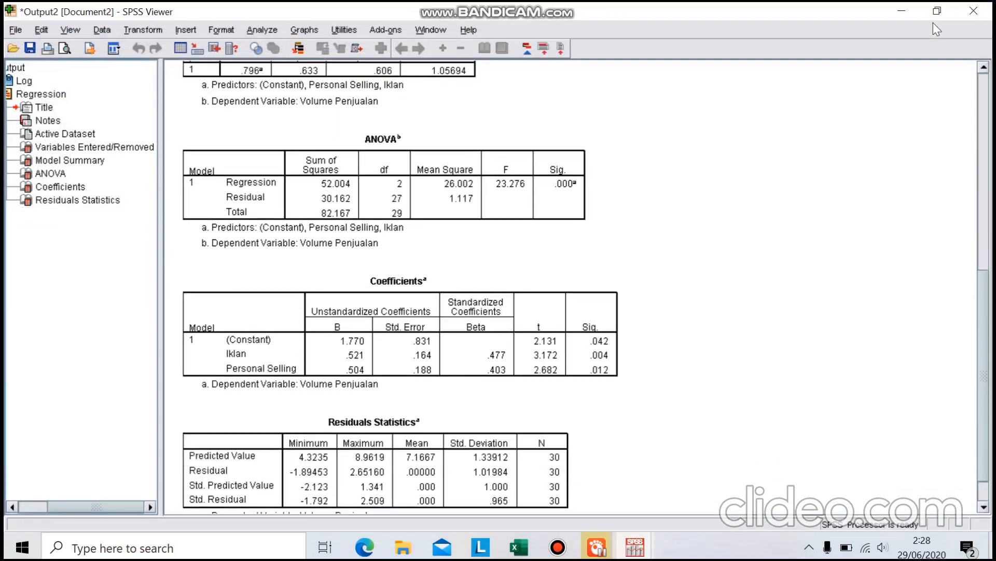
click(940, 10)
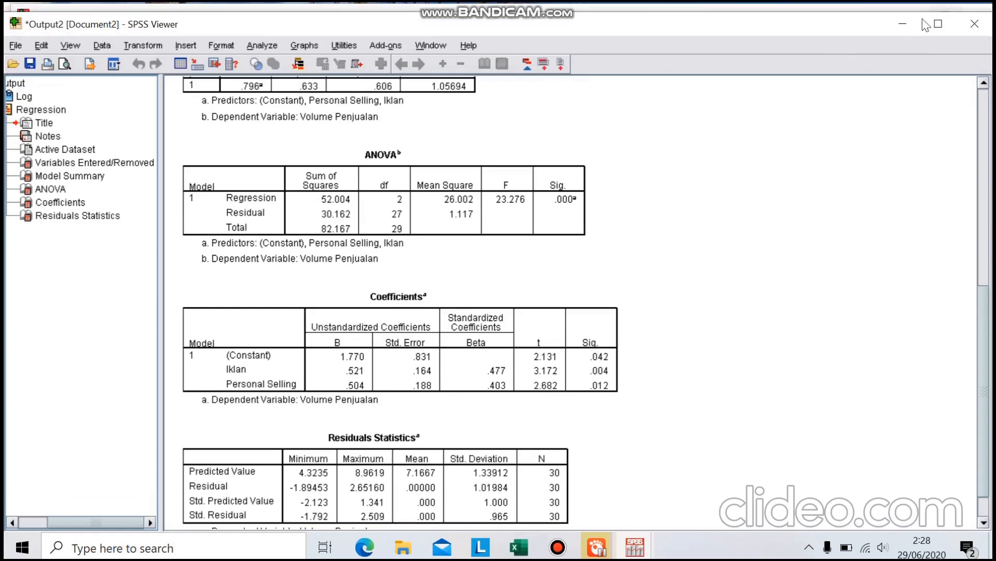
click(904, 27)
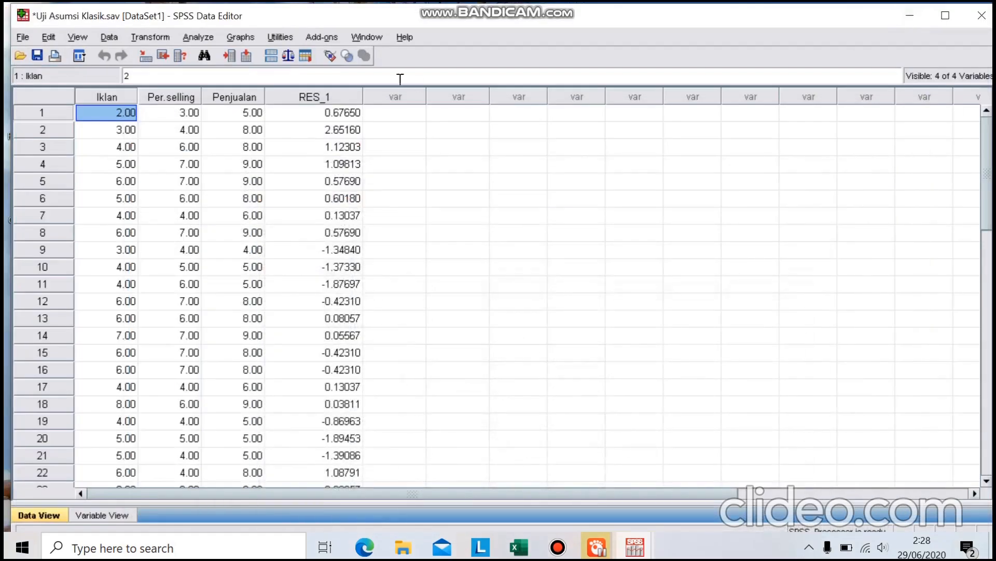
- Compute the target variable abresid with the expression ABS(RES_1) and inspect its column in the data
click(336, 96)
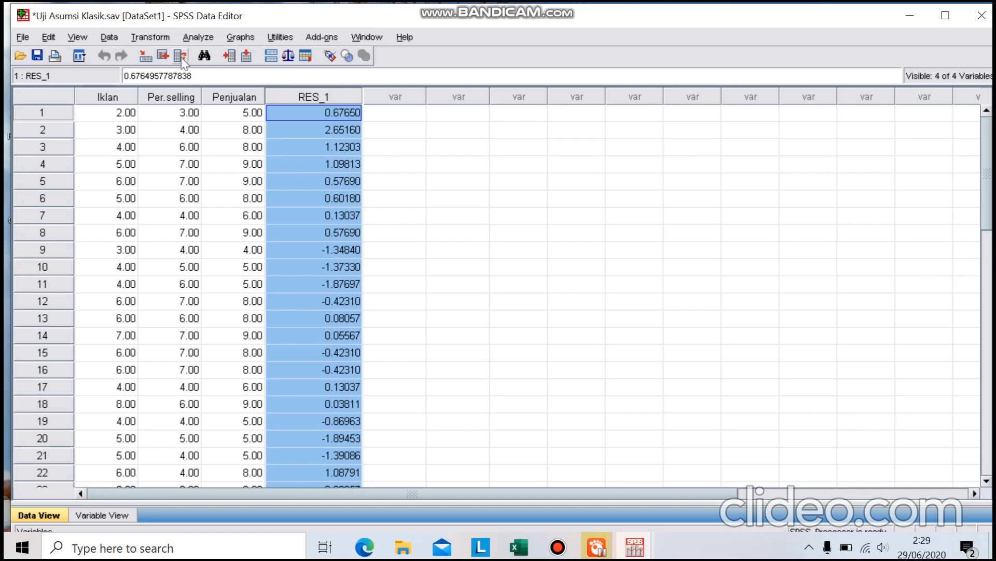
click(156, 35)
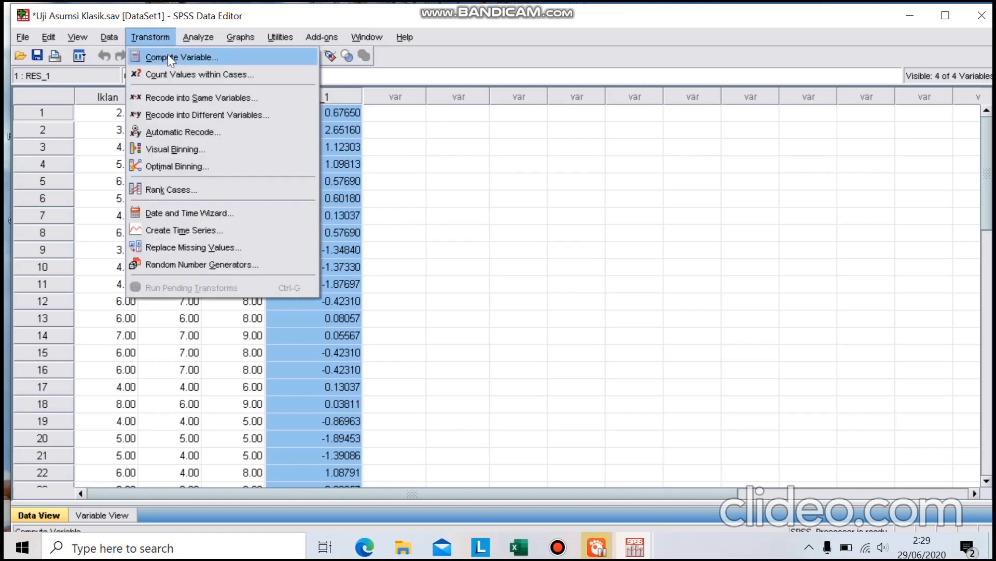
click(168, 56)
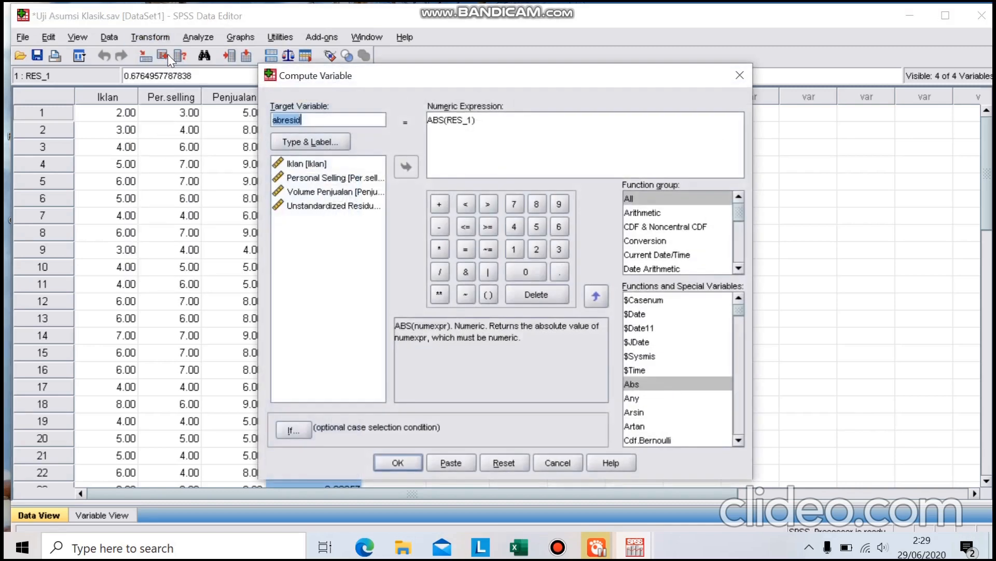
click(302, 120)
click(349, 209)
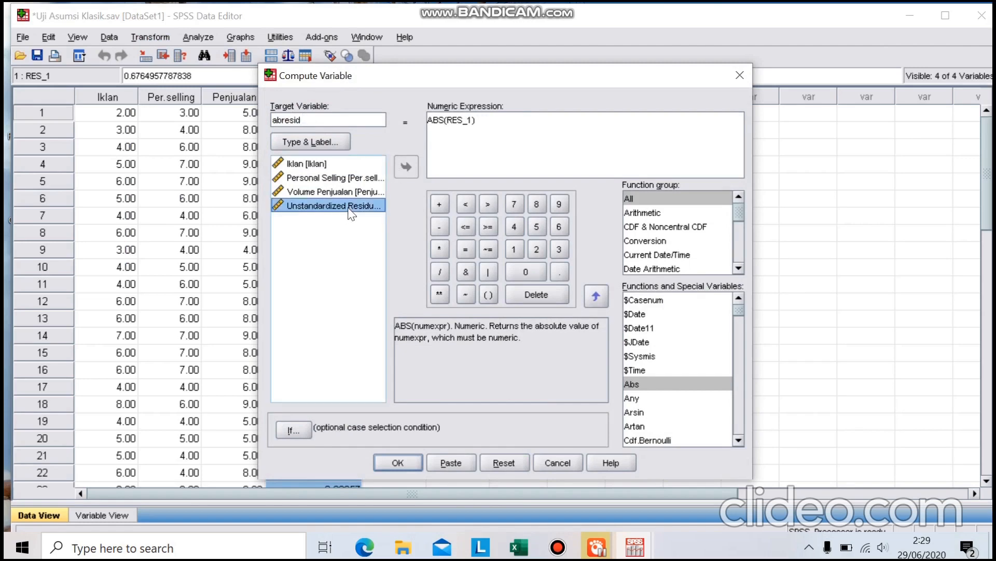
click(398, 164)
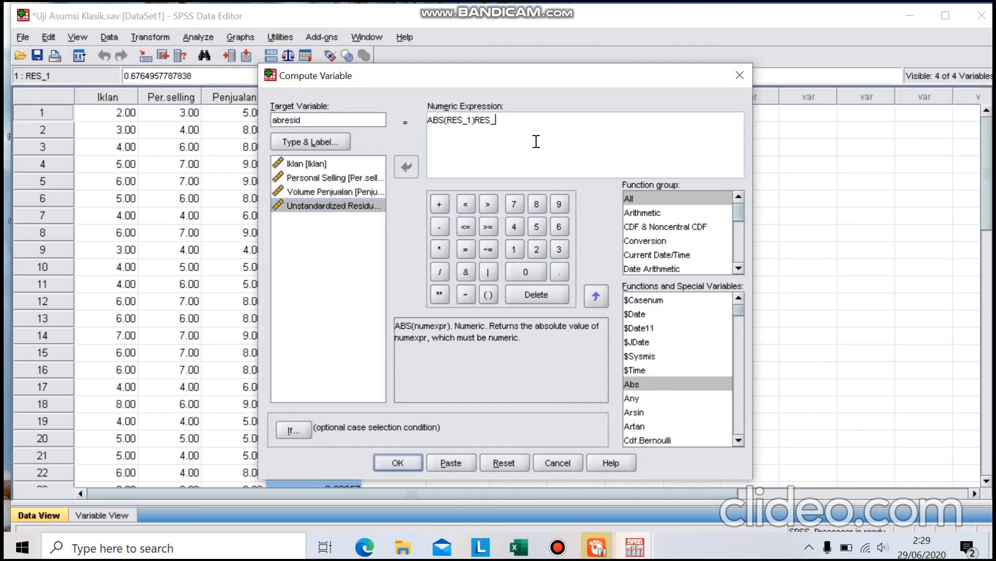
key(BackSpace)
key(BackSpace)
key(BackSpace)
key(BackSpace)
click(398, 464)
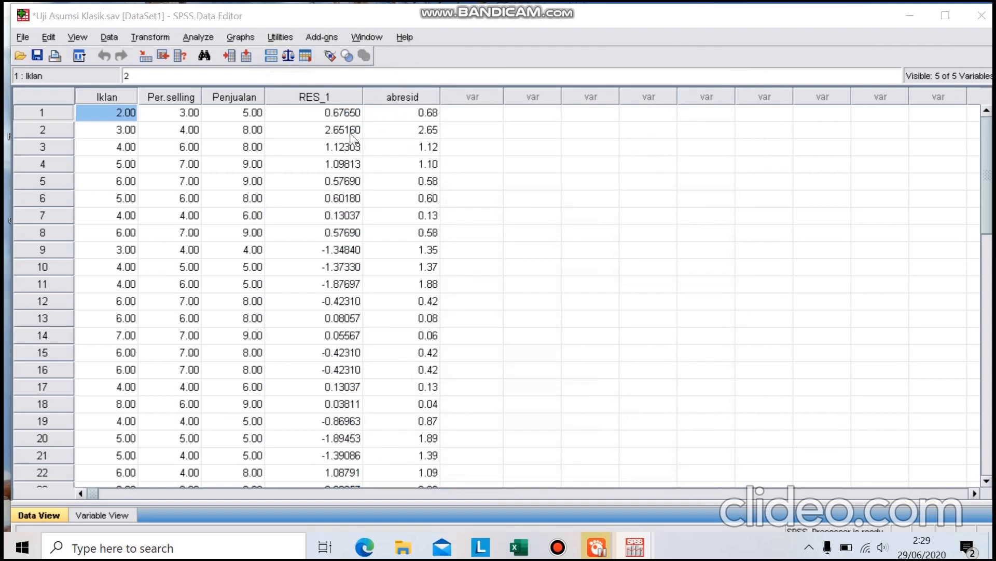
click(416, 98)
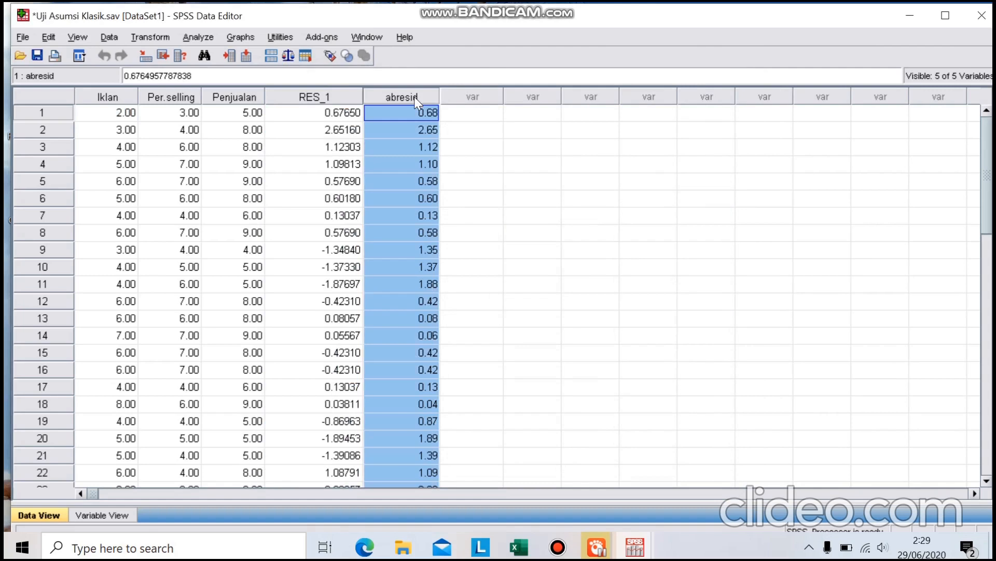
click(464, 134)
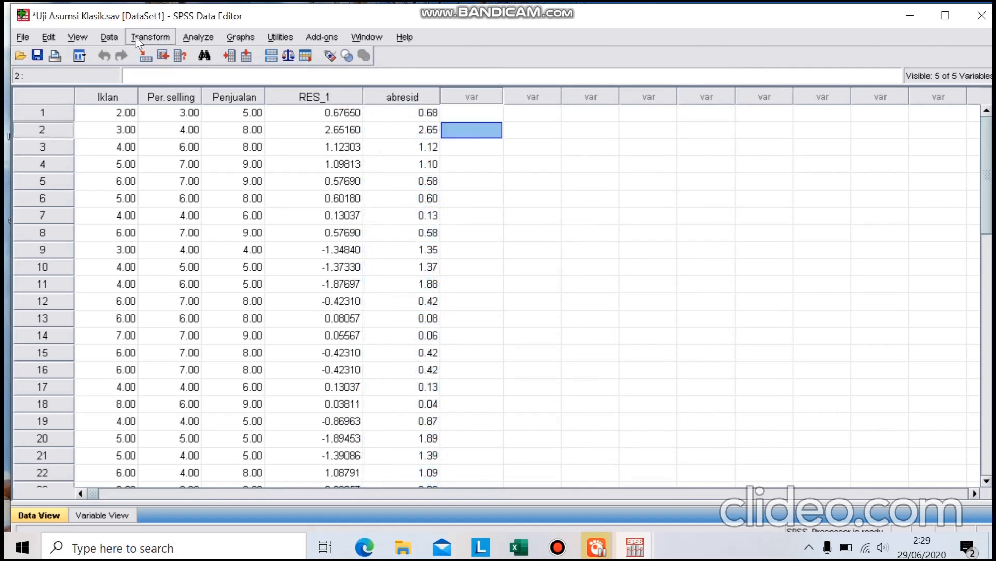
- Run a linear regression with abresid replacing Volume Penjualan as the dependent, keeping Iklan and Personal Selling as independent variables
click(208, 35)
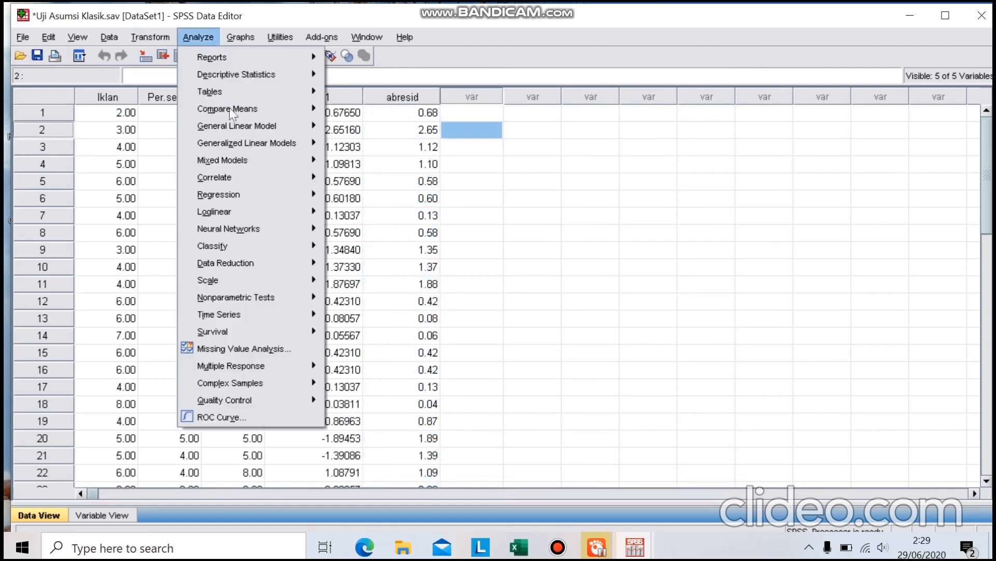
mouse_move(269, 201)
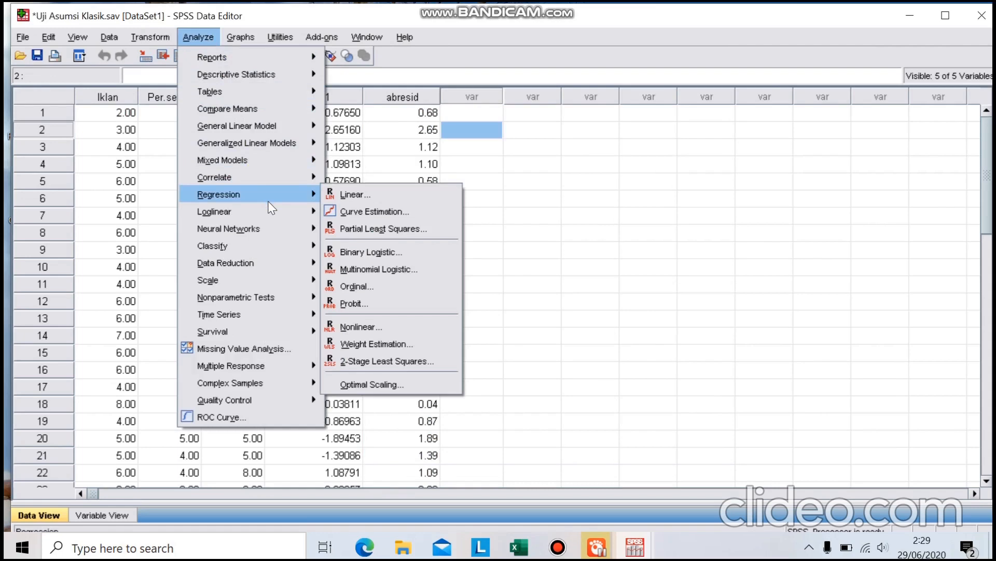
click(338, 195)
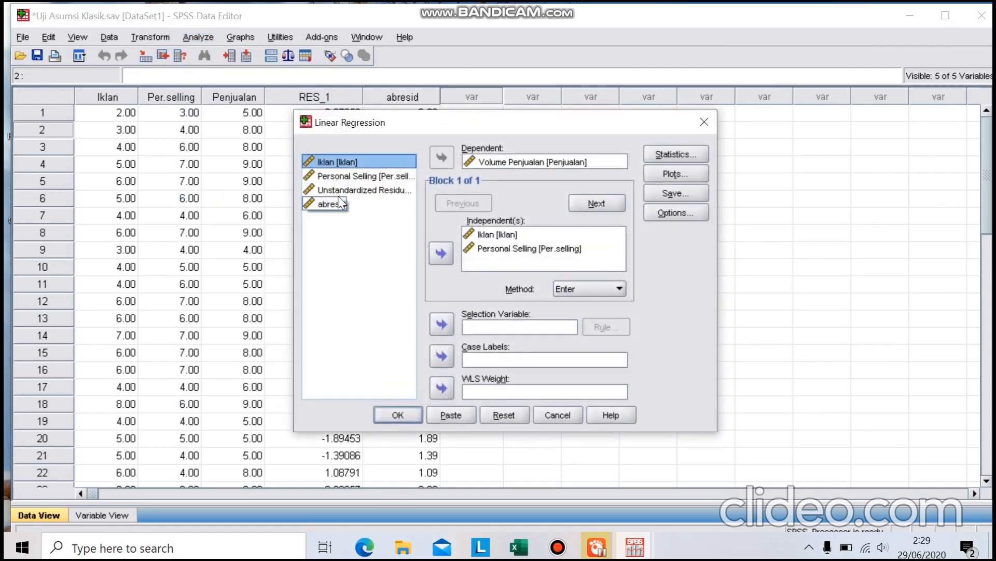
click(471, 165)
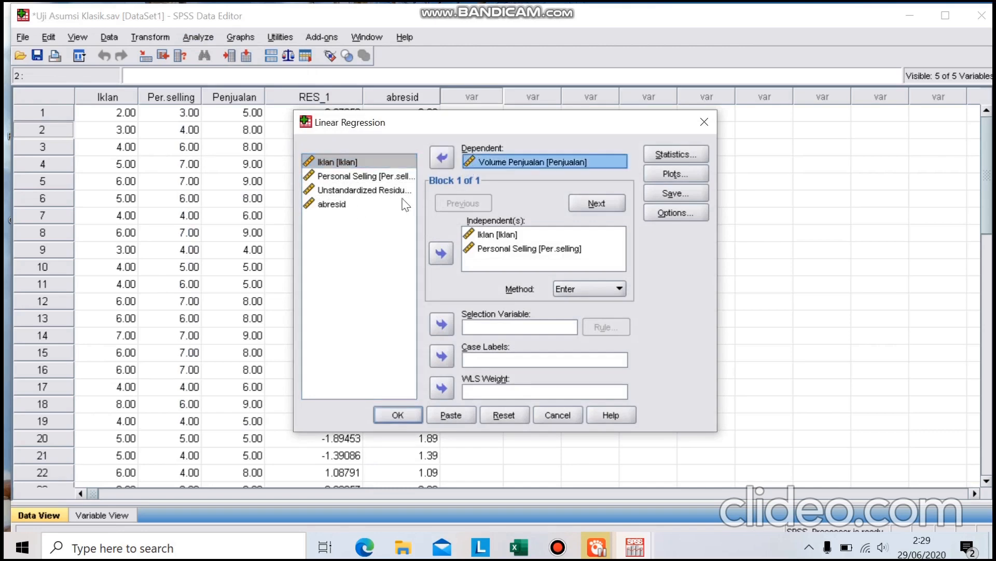
click(442, 156)
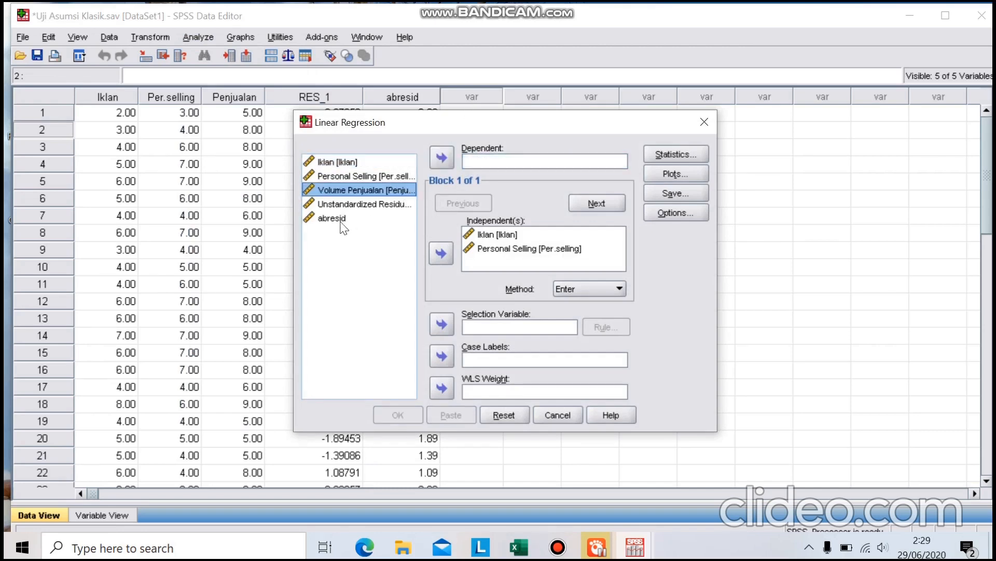
click(332, 218)
click(443, 156)
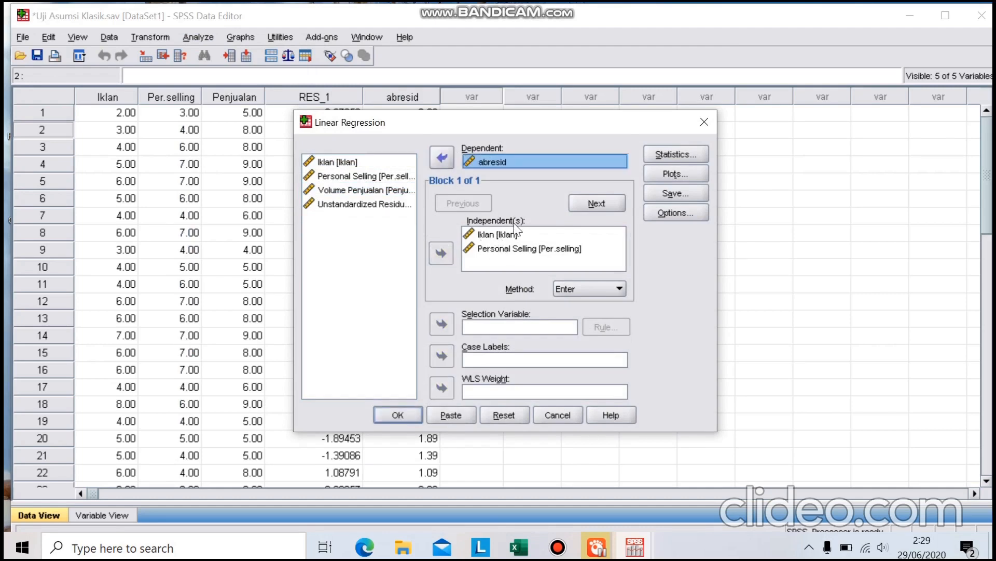
click(409, 412)
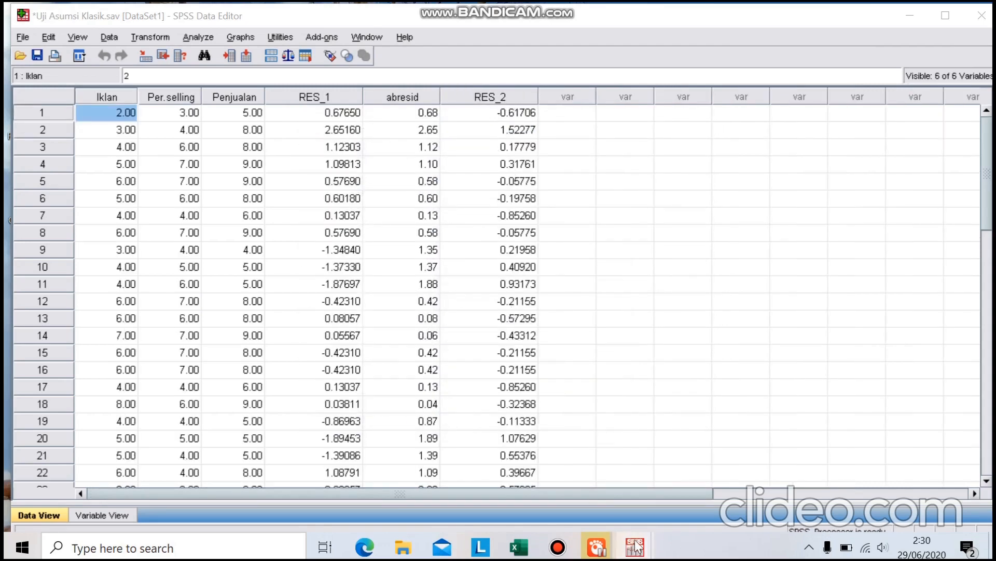
- Examine the ANOVA and Coefficients tables of the abresid regression in the output
mouse_move(635, 546)
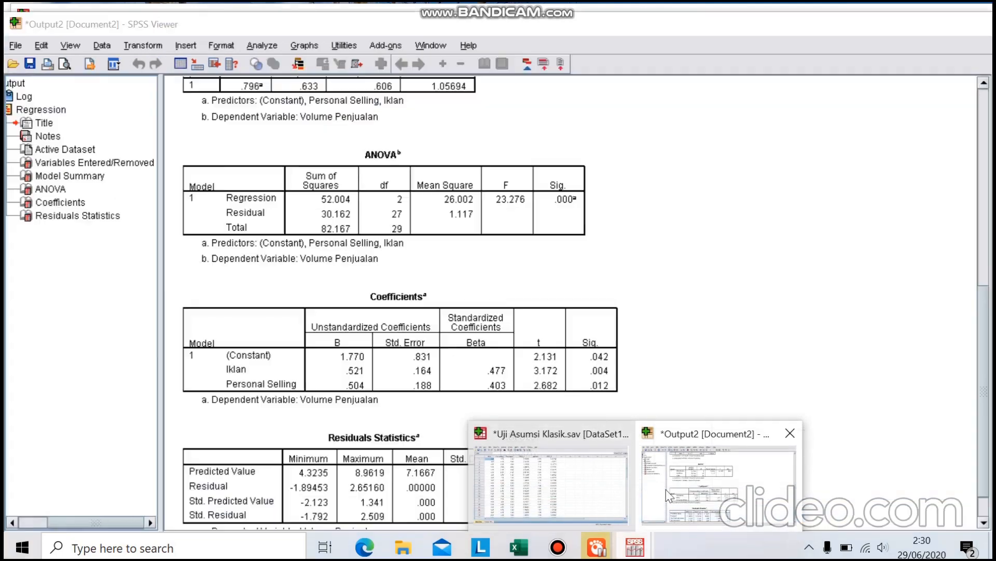
click(667, 496)
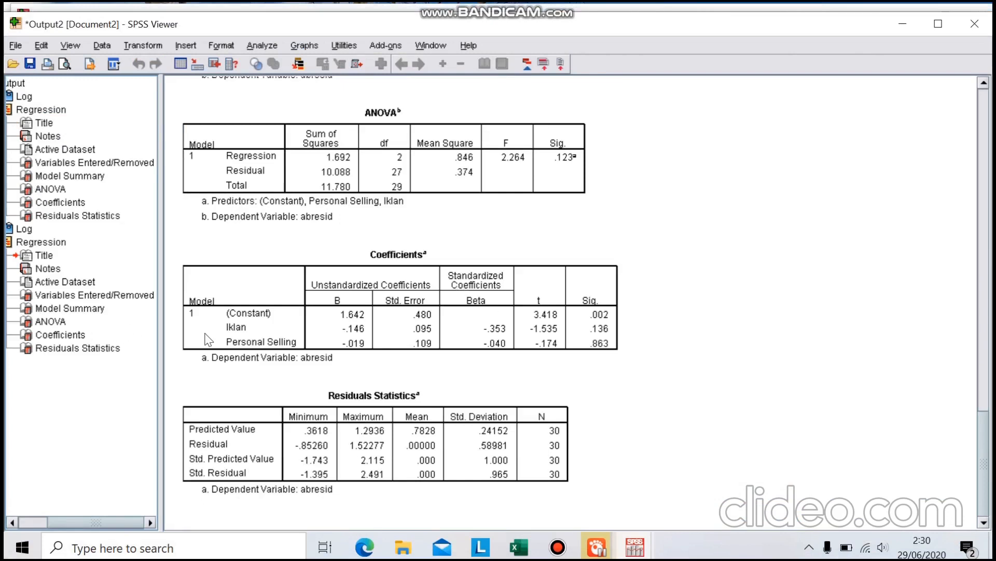
click(232, 307)
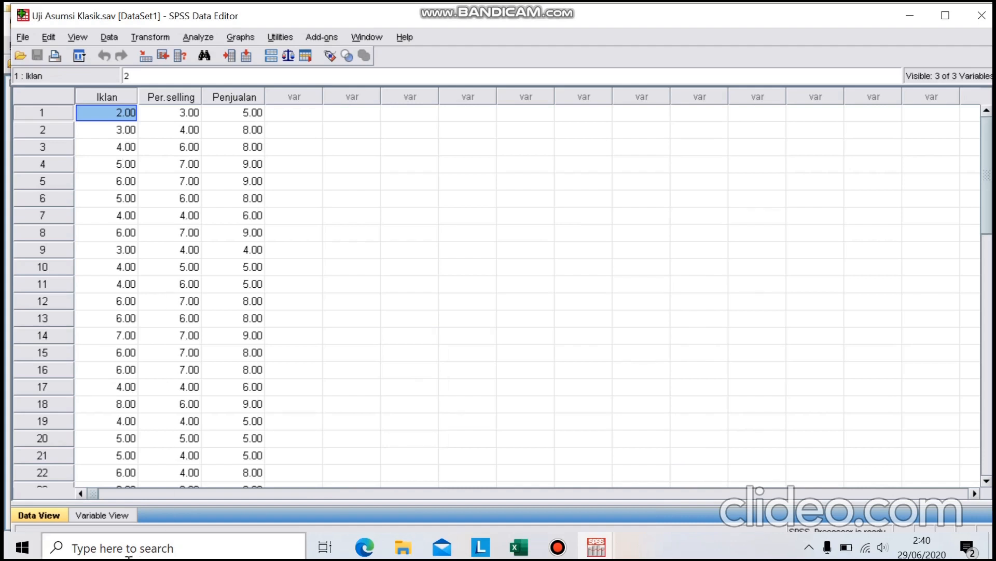
- Check the variable definitions and set up a linear regression with Volume Penjualan as the dependent and Iklan and Personal Selling as the independent variables
click(125, 516)
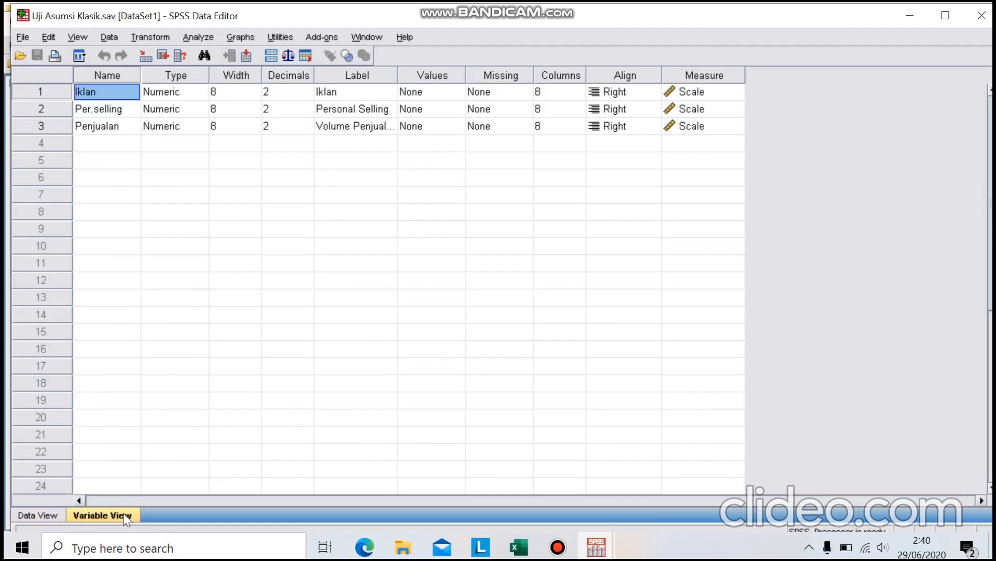
click(50, 515)
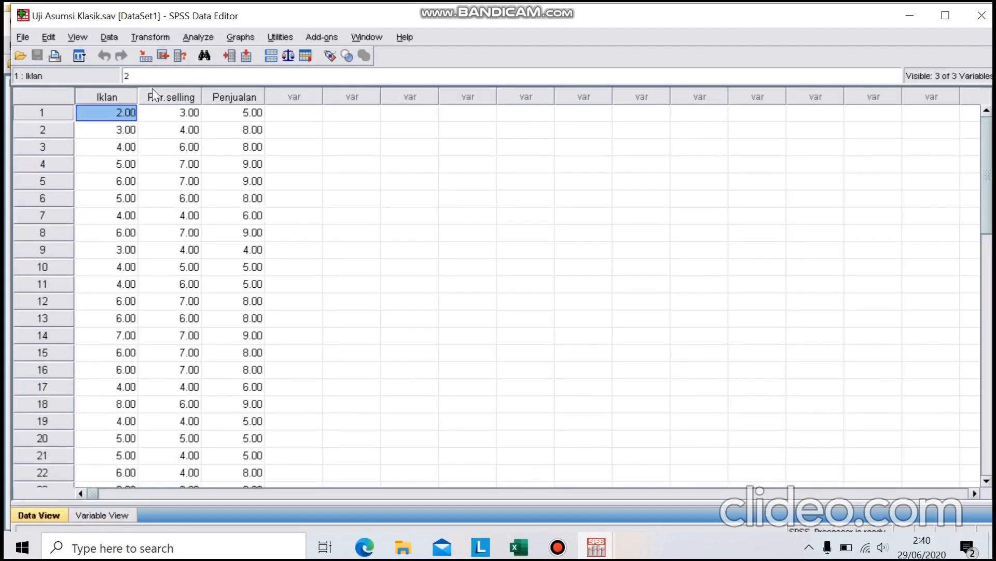
click(198, 37)
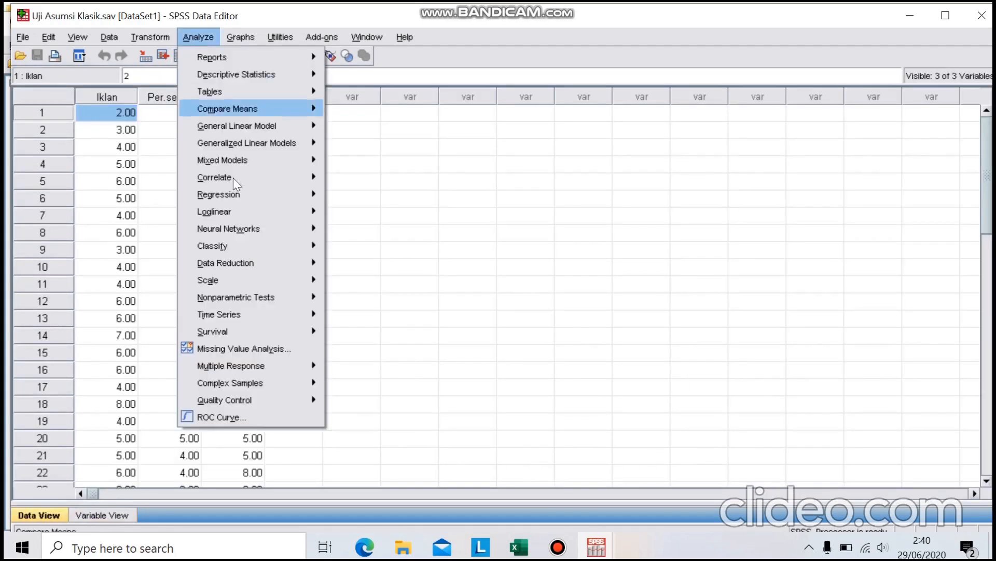
mouse_move(239, 196)
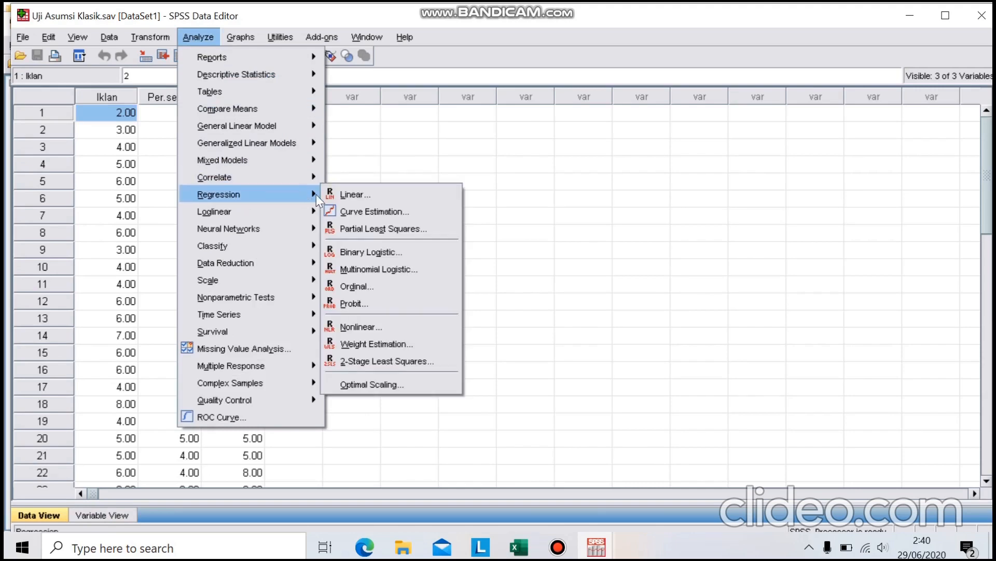
click(345, 193)
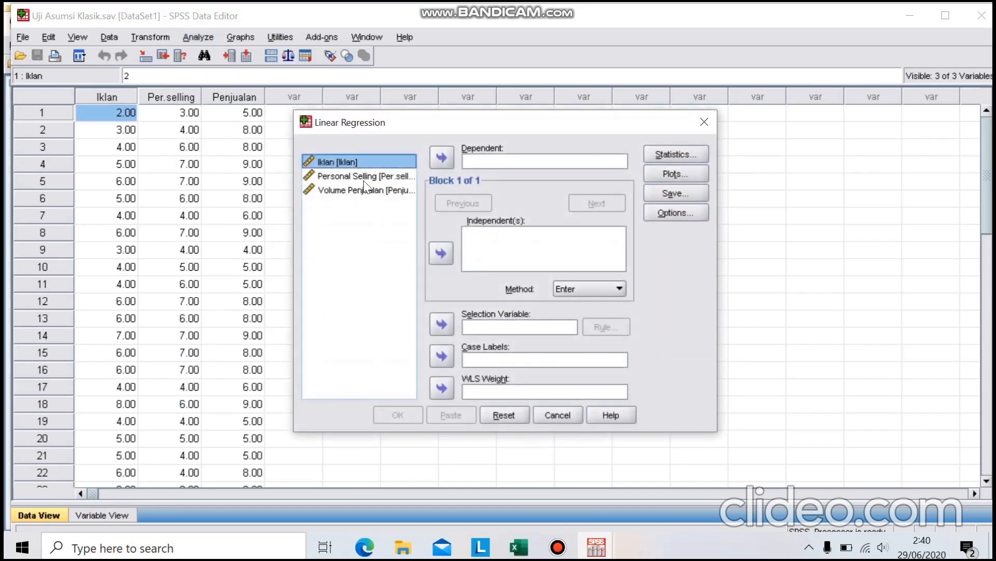
click(366, 191)
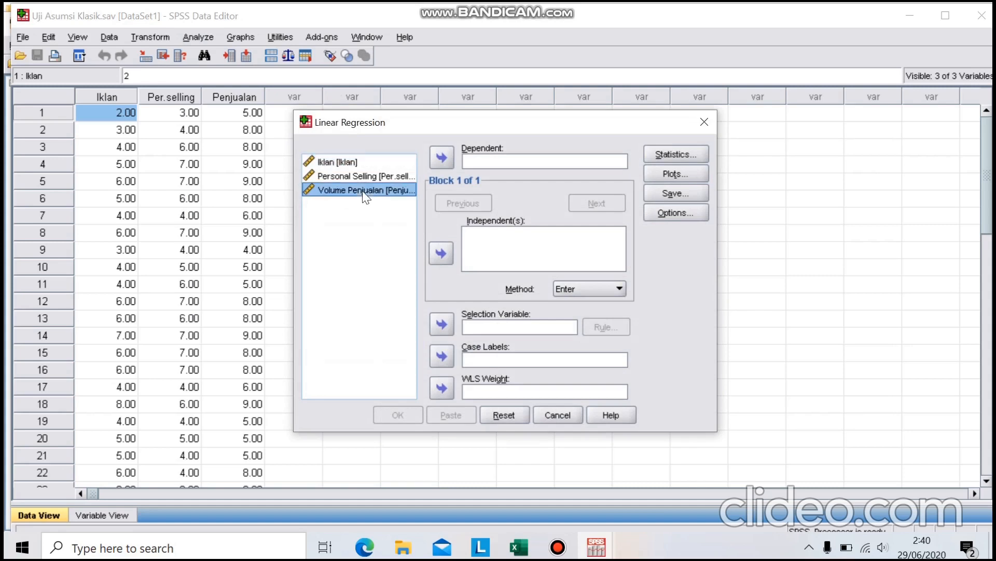
click(443, 158)
click(352, 163)
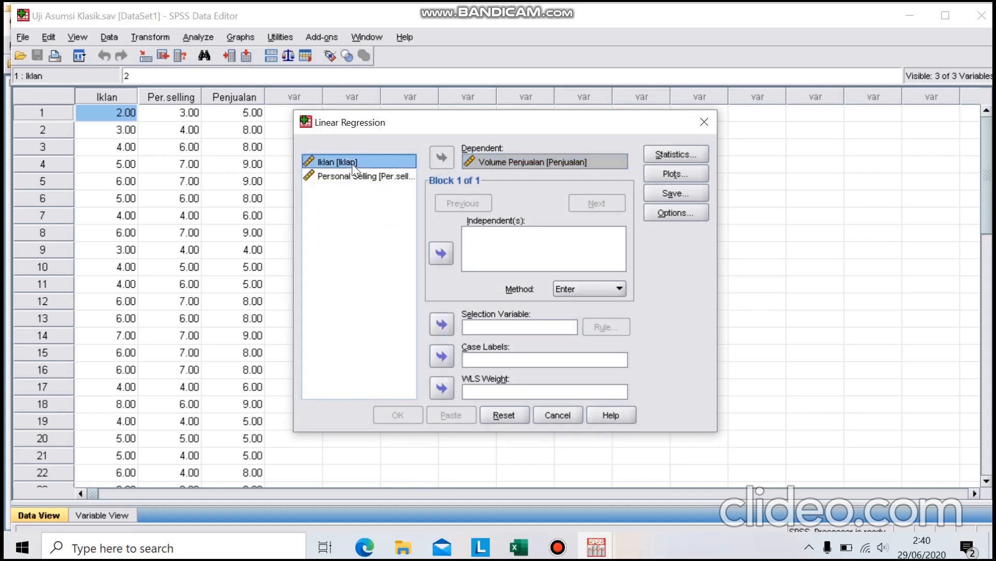
click(435, 257)
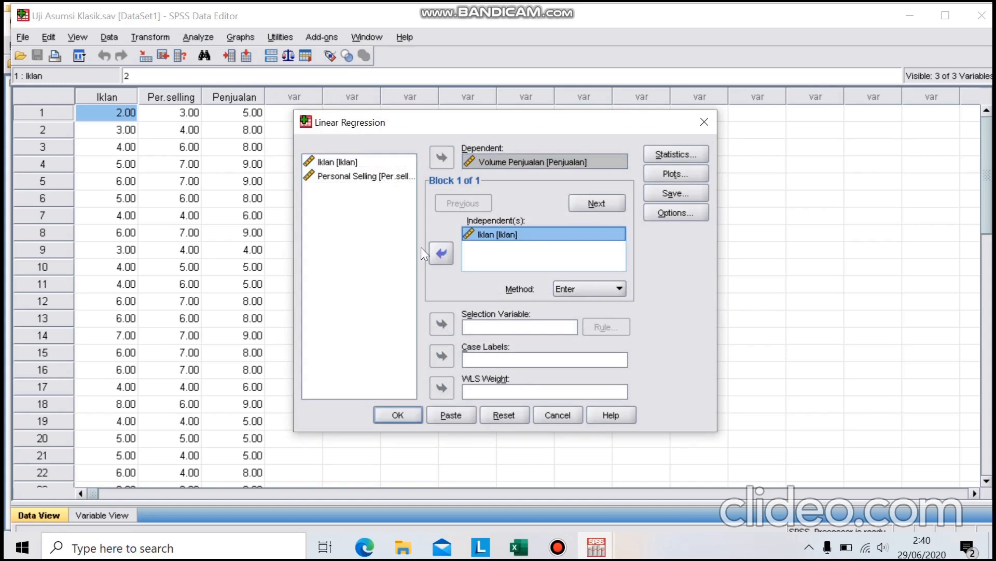
click(382, 178)
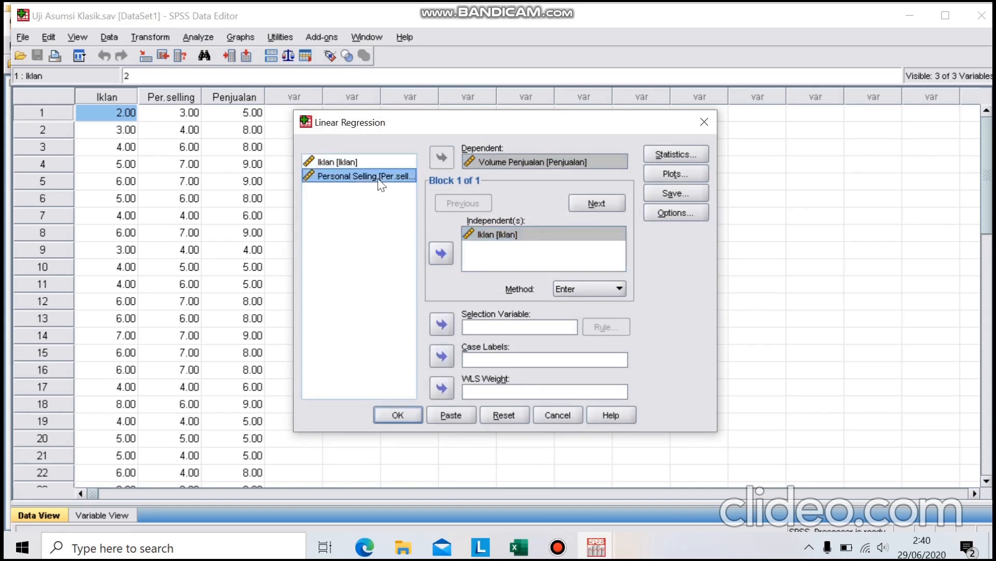
click(449, 254)
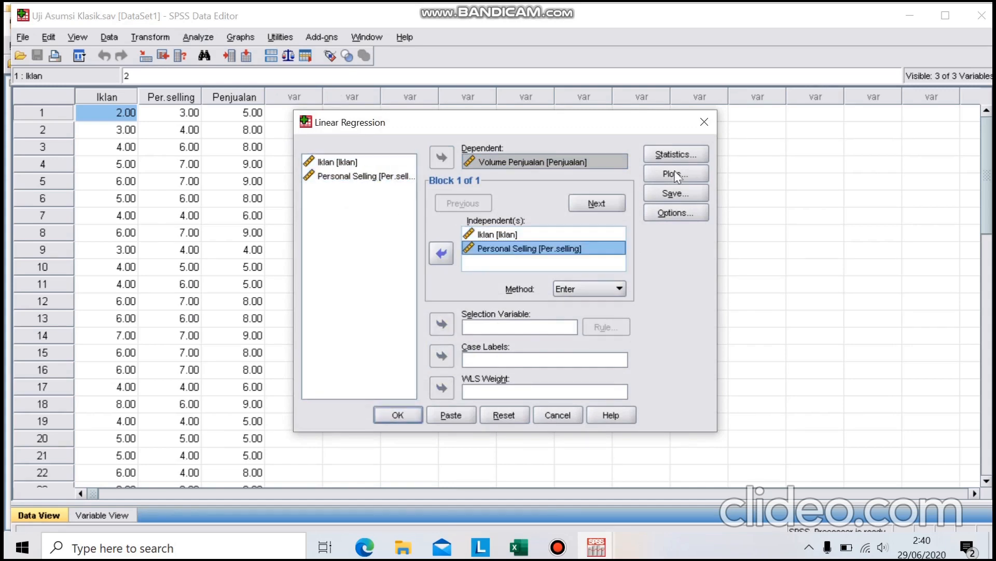
- Save the unstandardized residuals with the Volume Penjualan regression, run it, and select the RES_1 column in the data
click(676, 195)
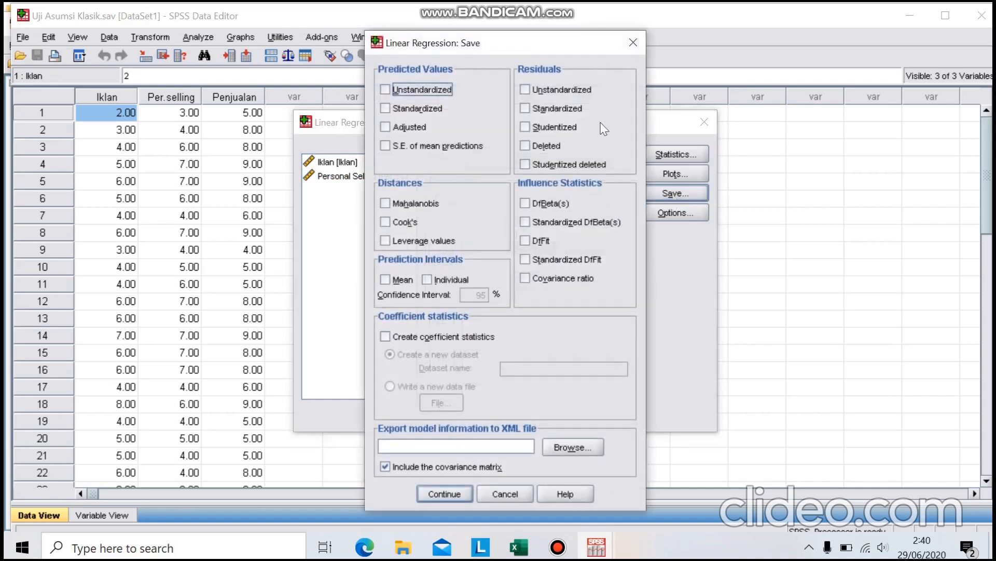
click(563, 92)
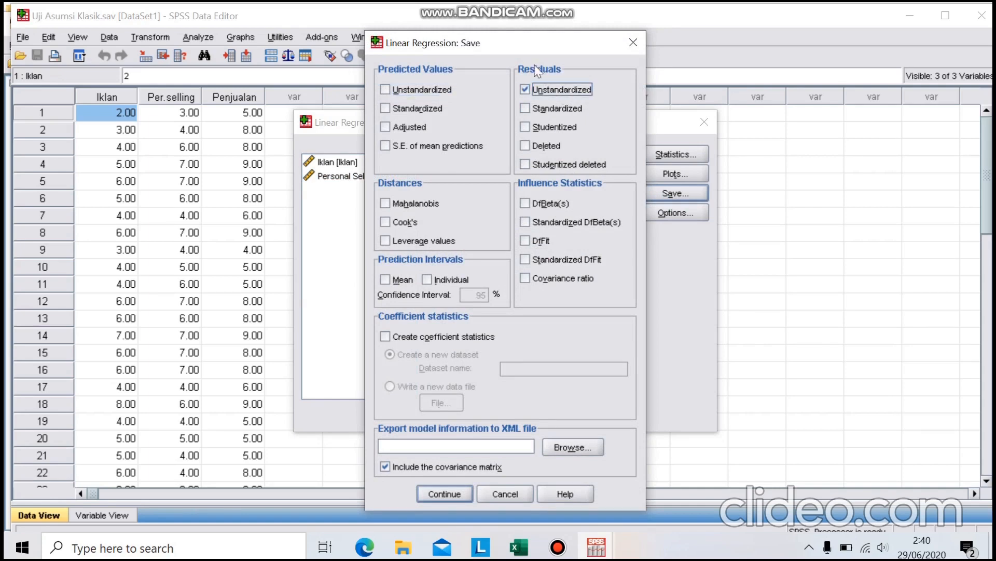
click(456, 499)
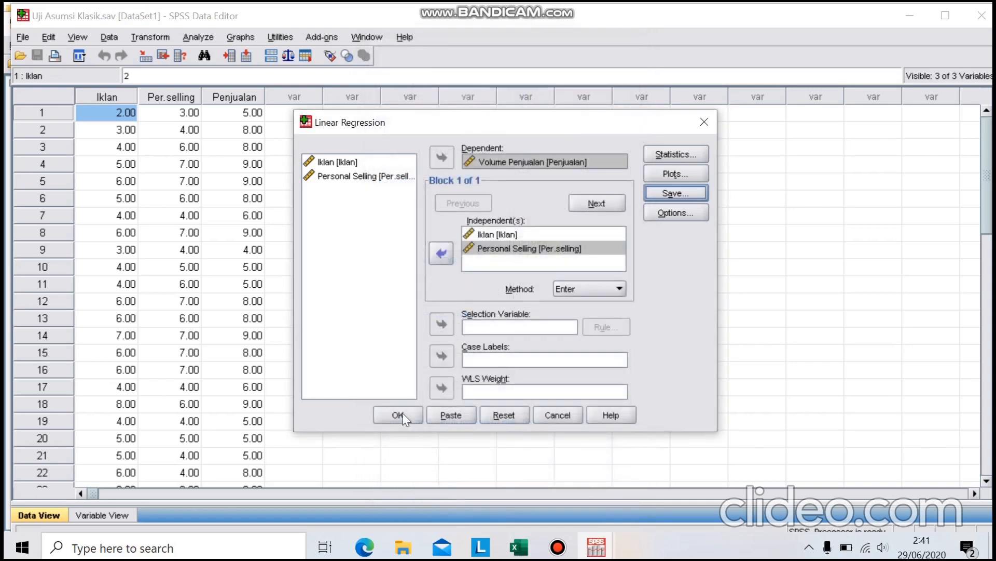
click(400, 415)
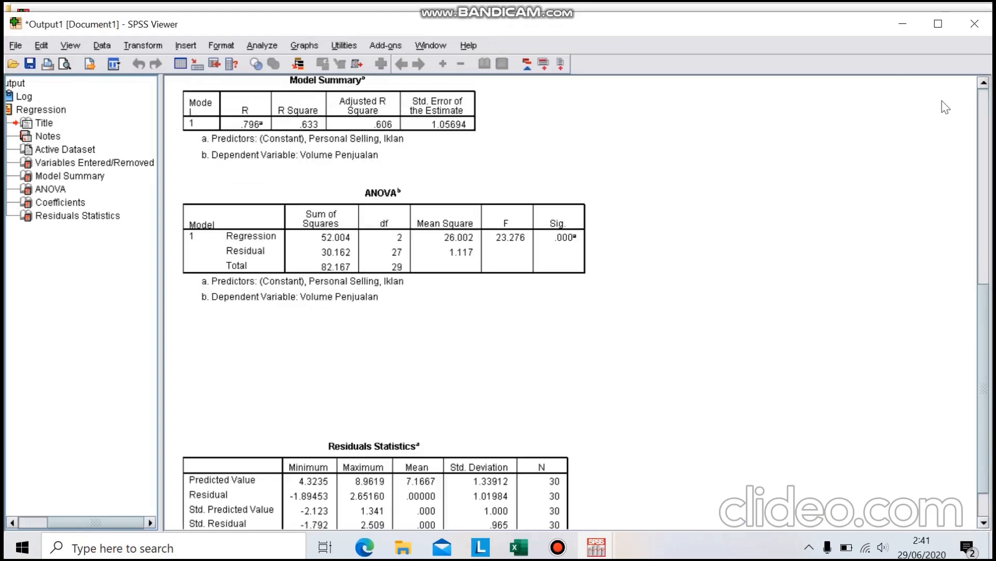
click(909, 24)
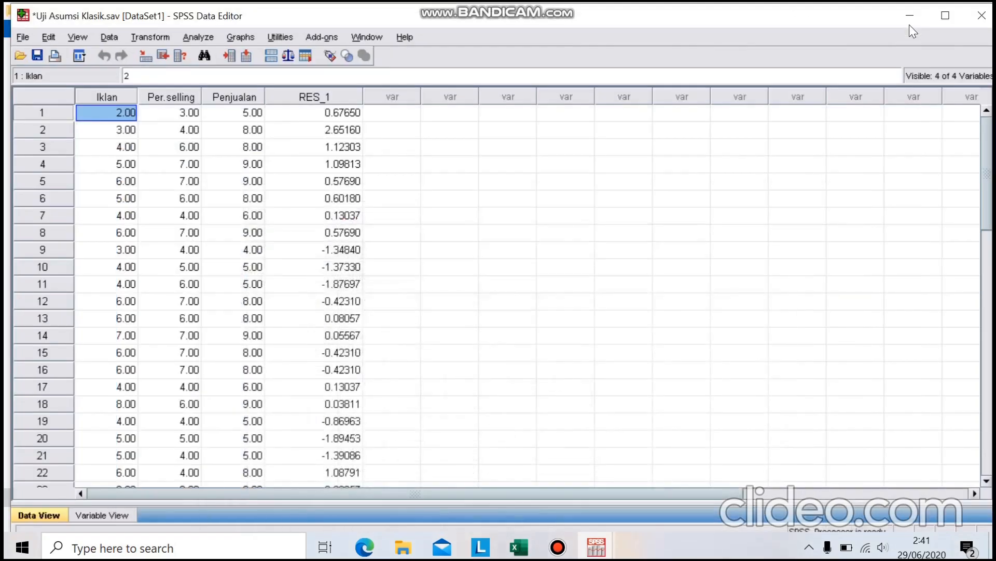
click(322, 97)
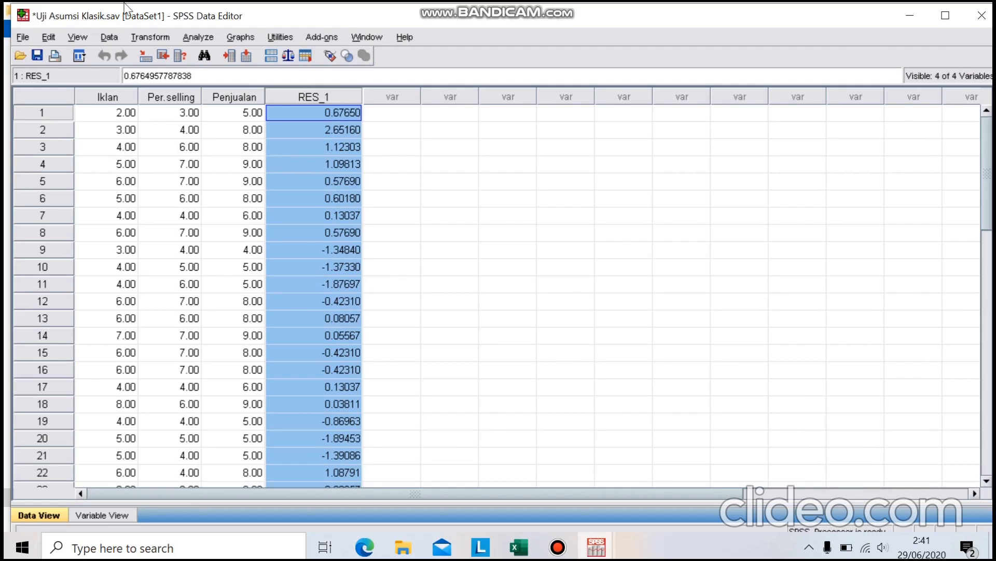
- Compute the target variable U2 with the expression RES_1*RES_1
click(161, 34)
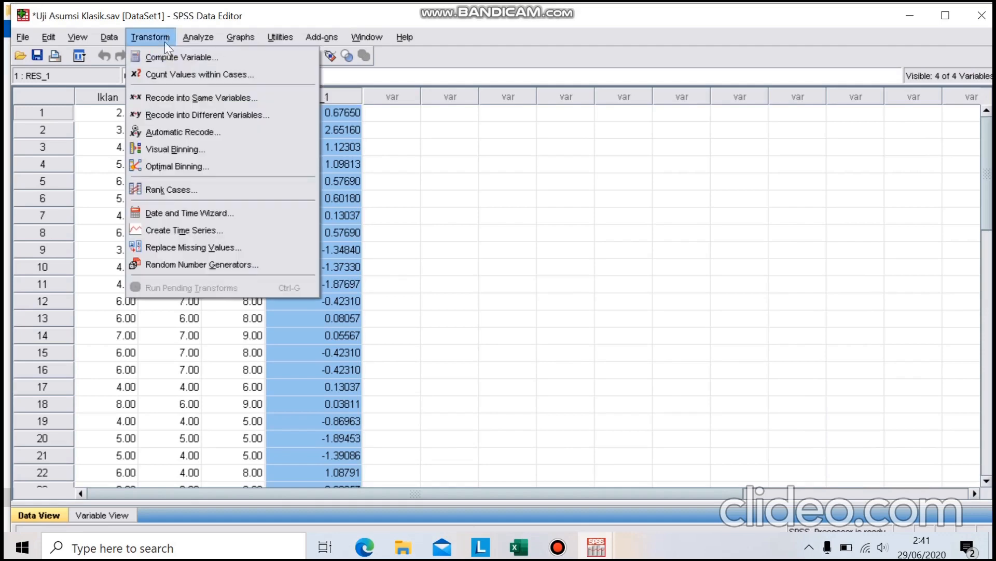
click(176, 57)
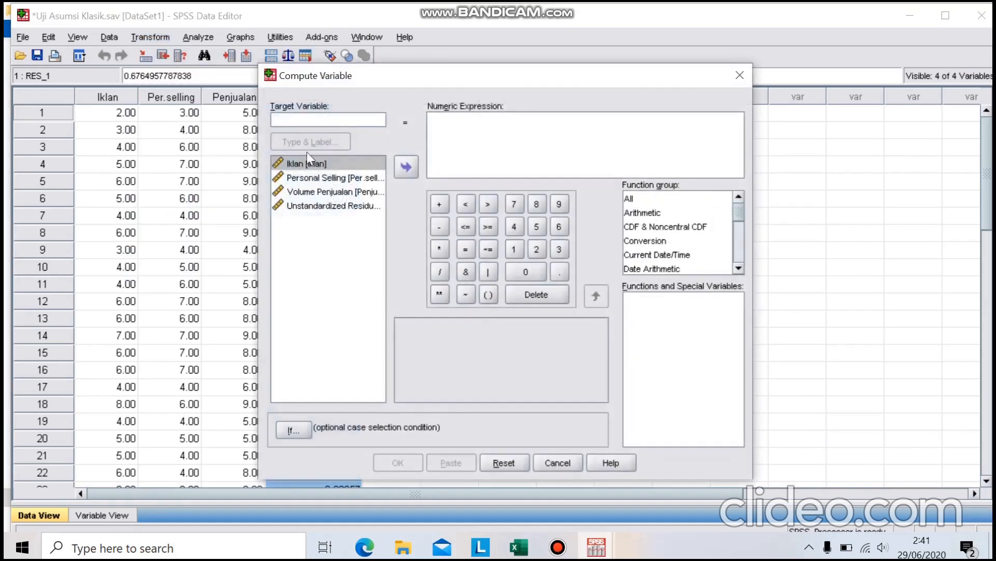
click(304, 118)
text(U2)
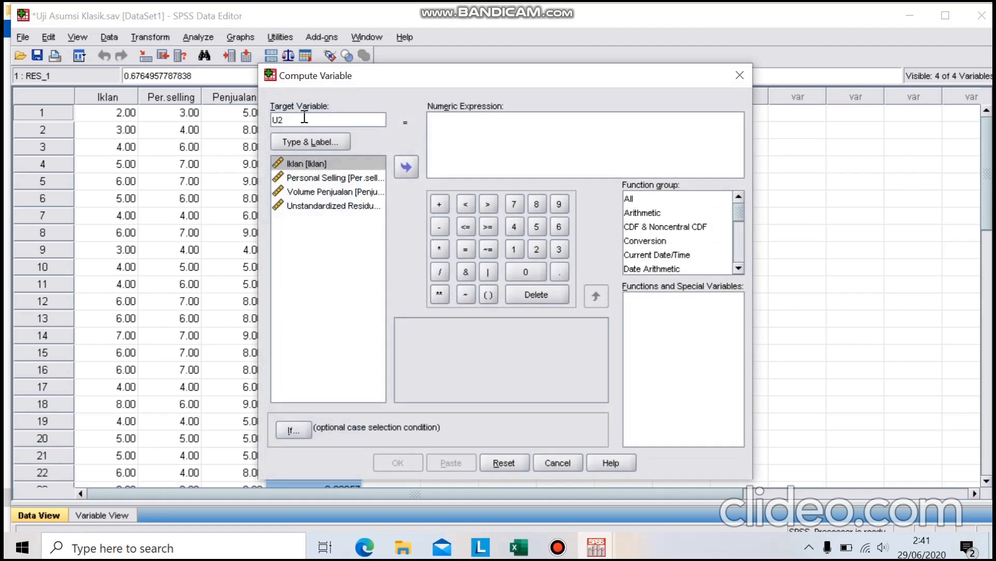
click(446, 131)
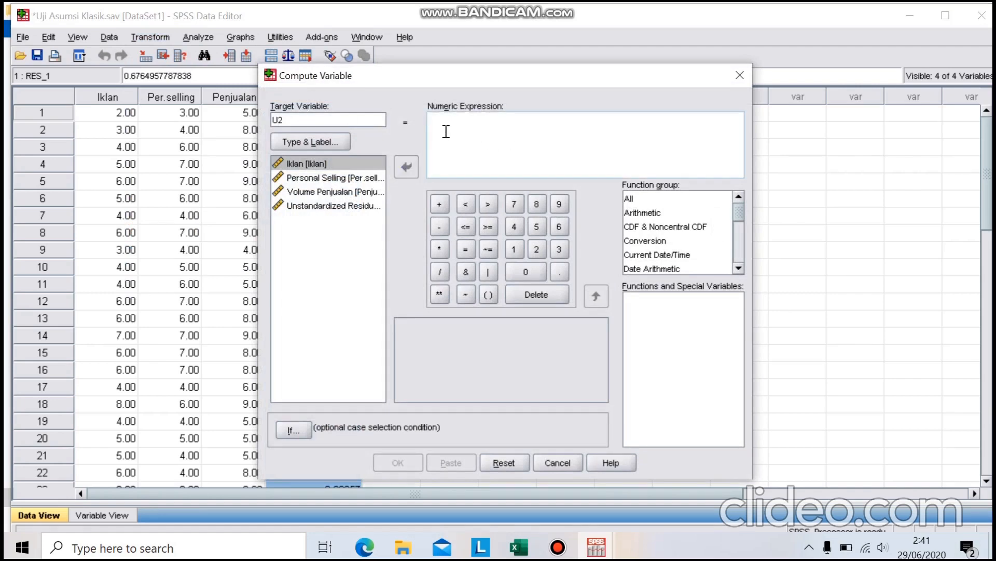
click(338, 207)
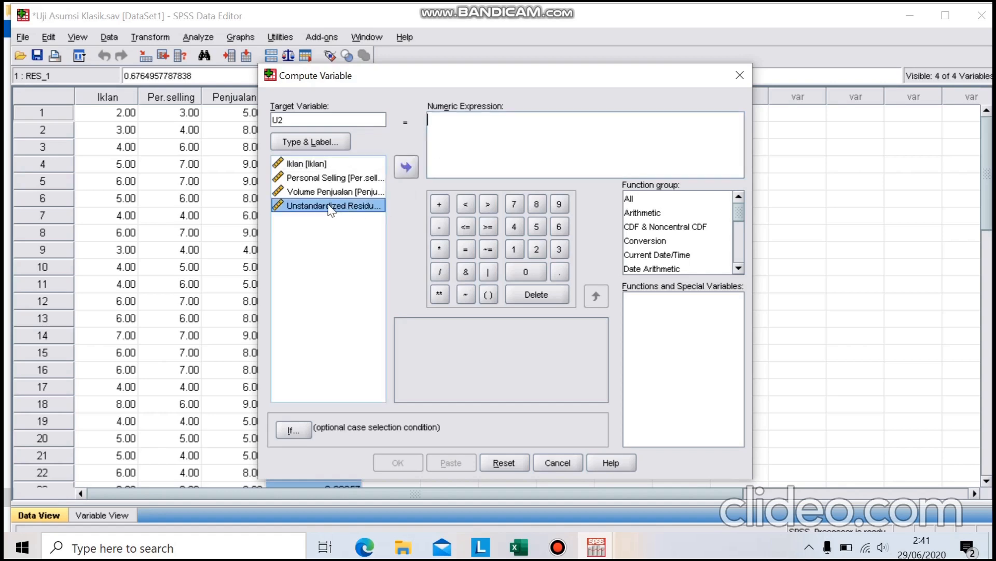
click(408, 169)
text(*)
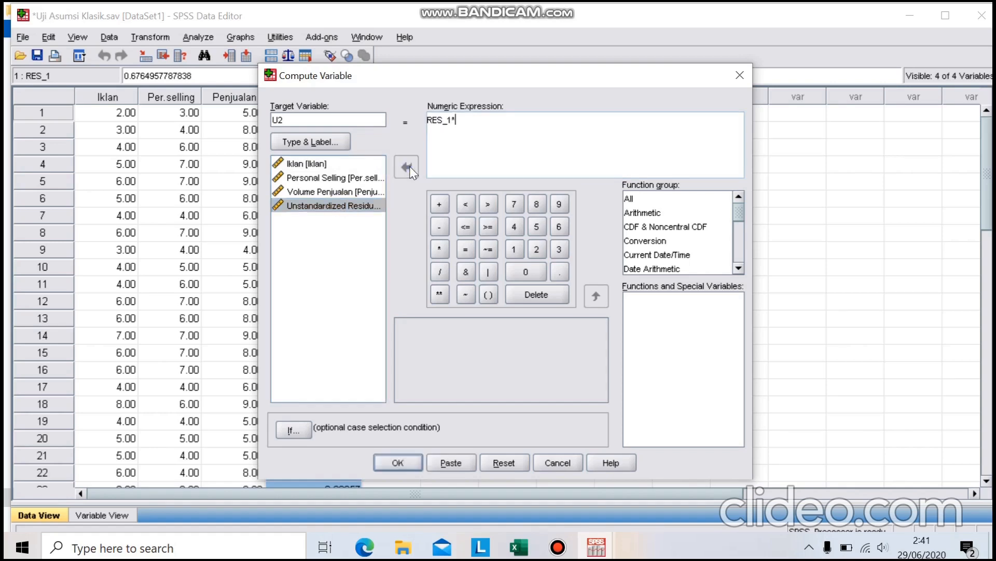
click(352, 206)
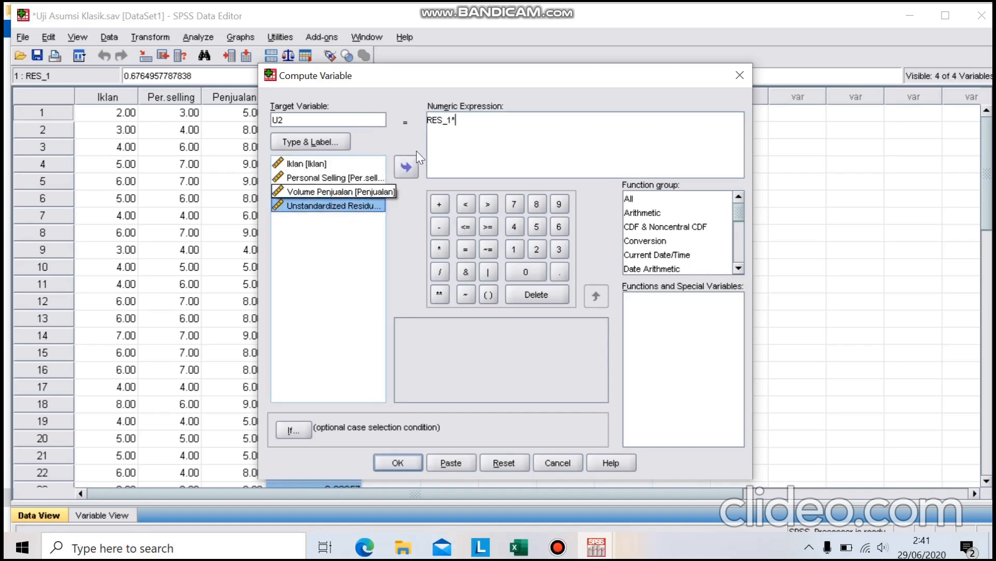
click(407, 166)
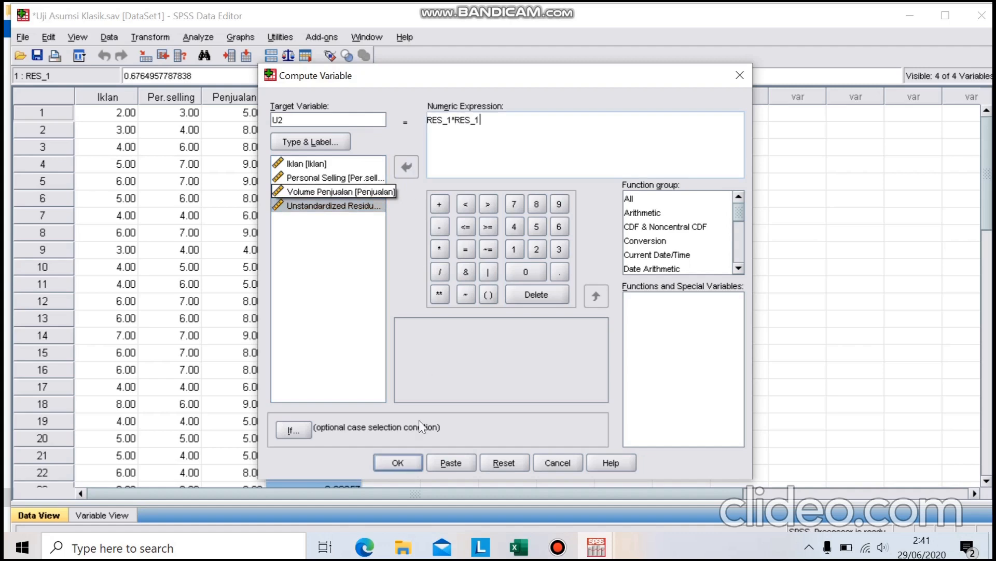
click(398, 462)
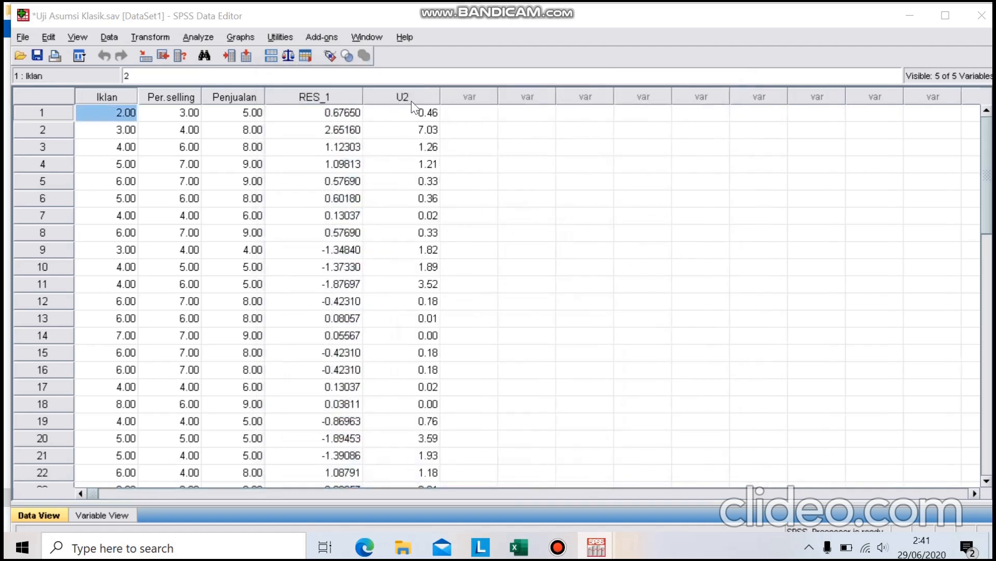
- Start another variable computation with the target variable LNiklan and clear the previous numeric expression
click(462, 114)
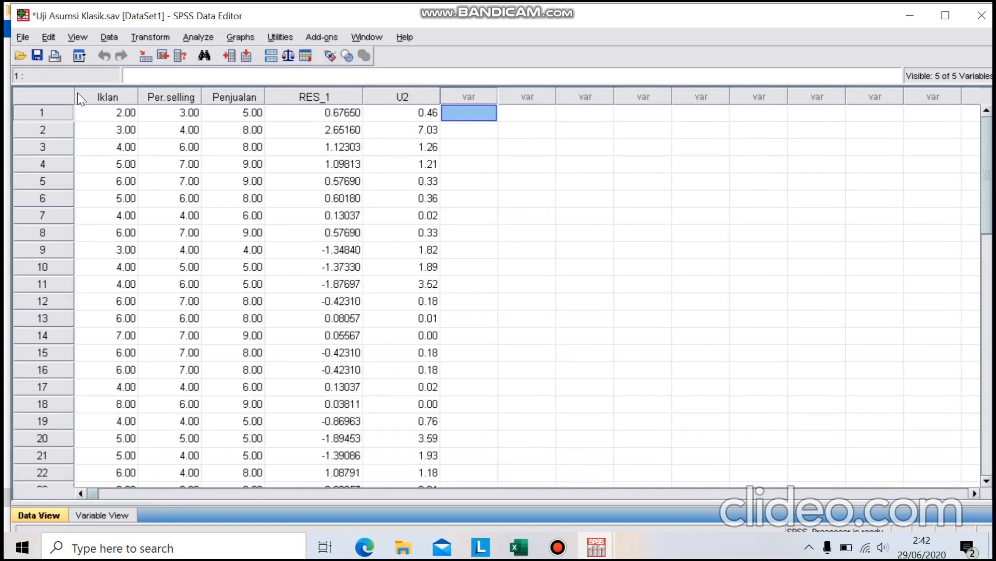
click(162, 36)
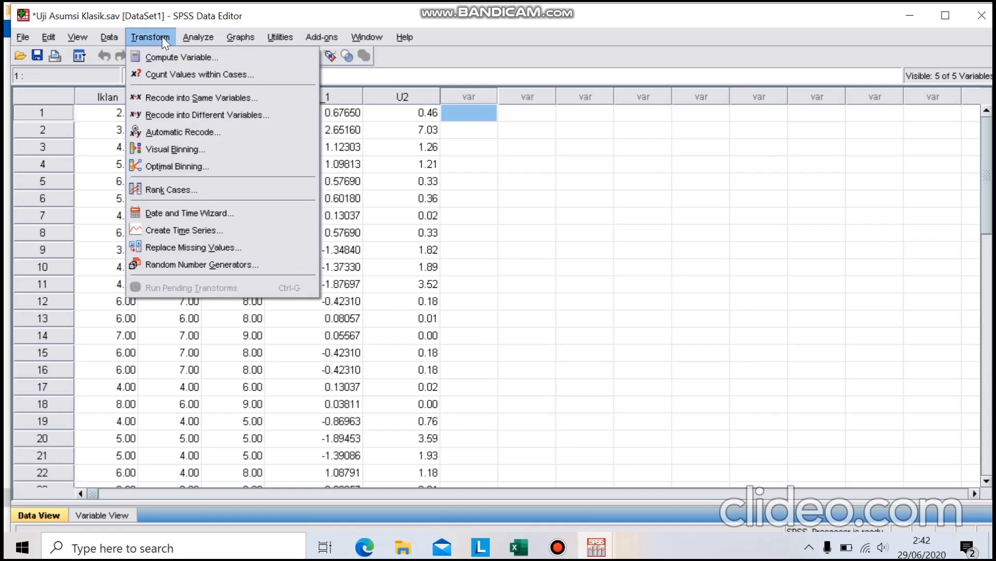
click(179, 58)
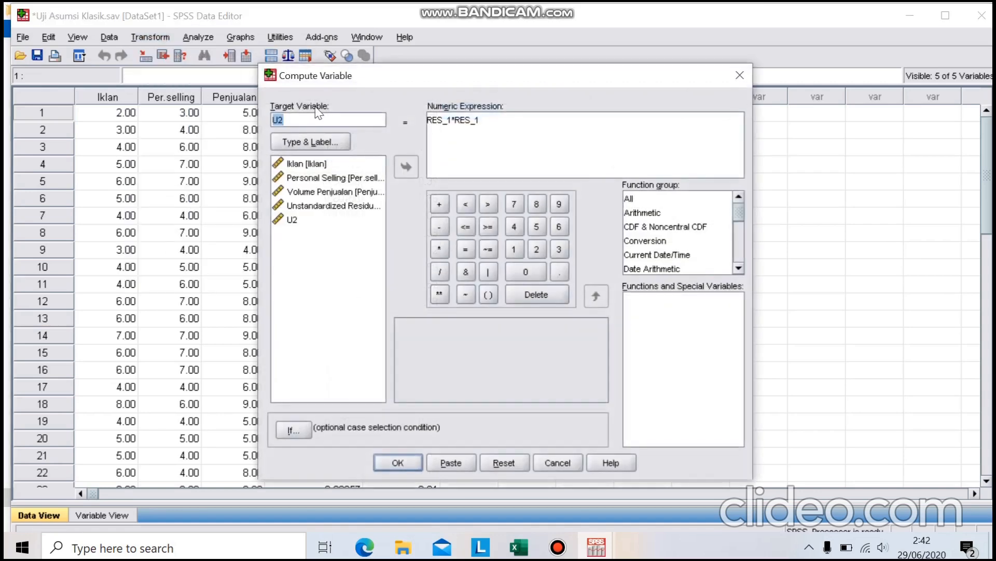
key(BackSpace)
key(BackSpace)
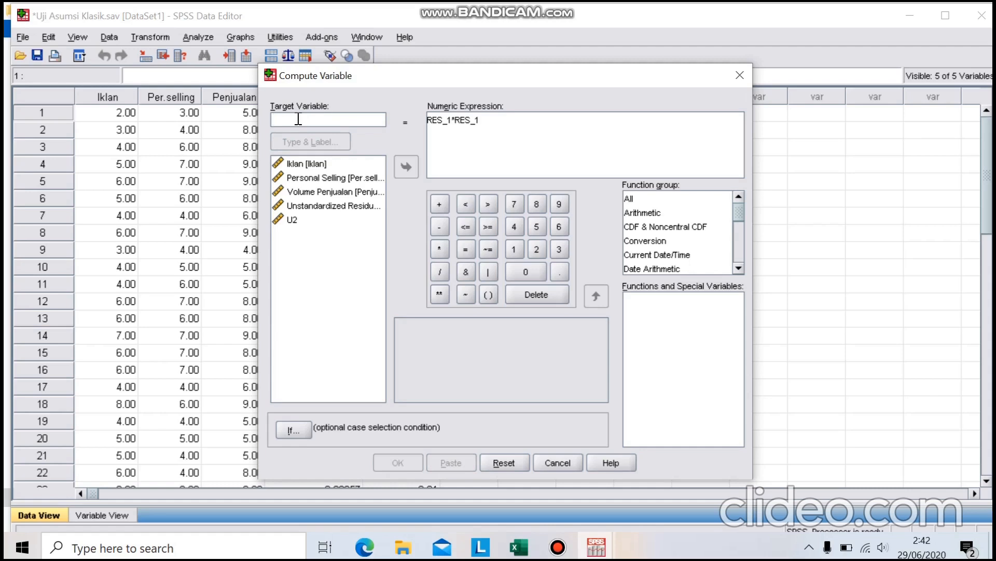
text(LN)
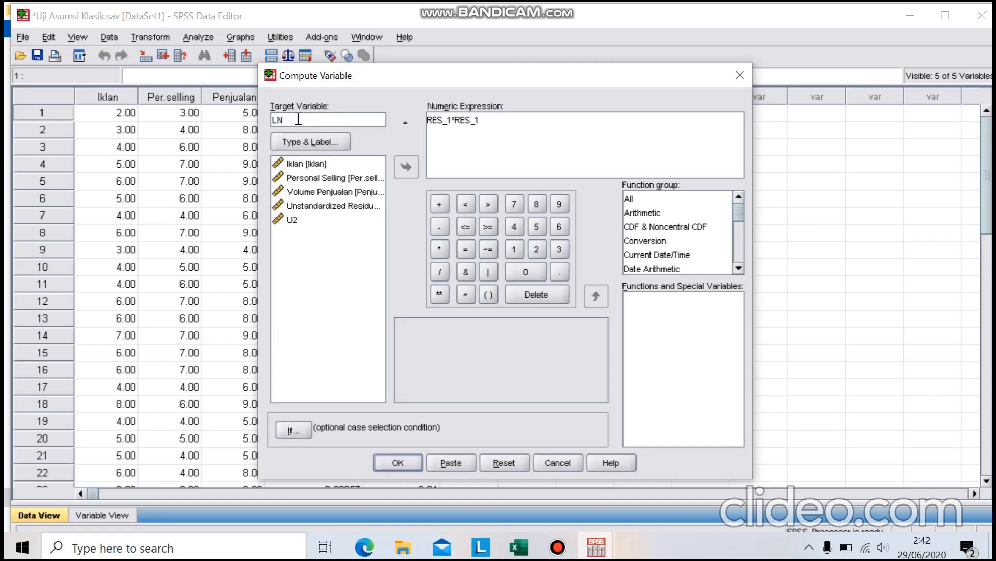
text(iklan)
drag(469, 121, 416, 124)
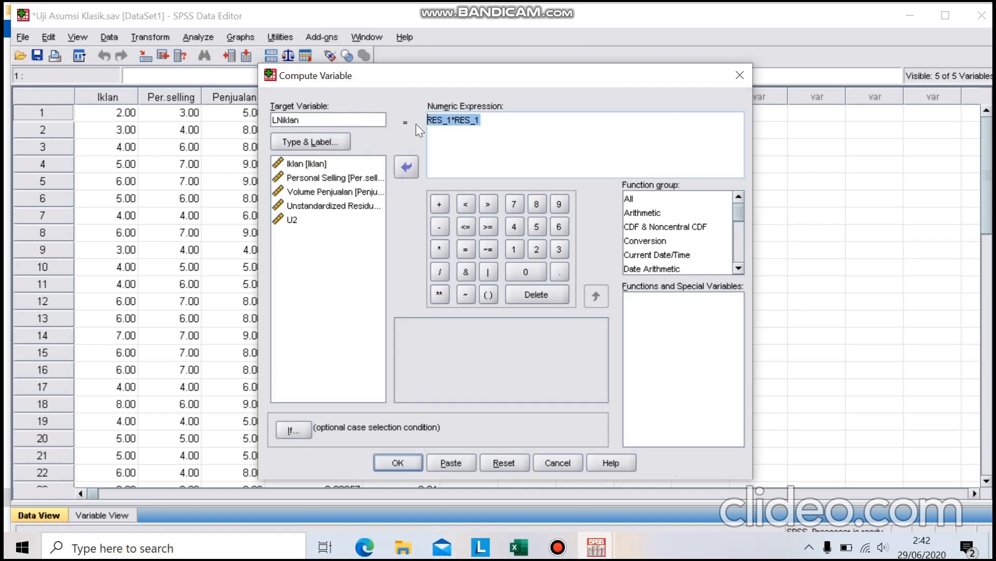
key(BackSpace)
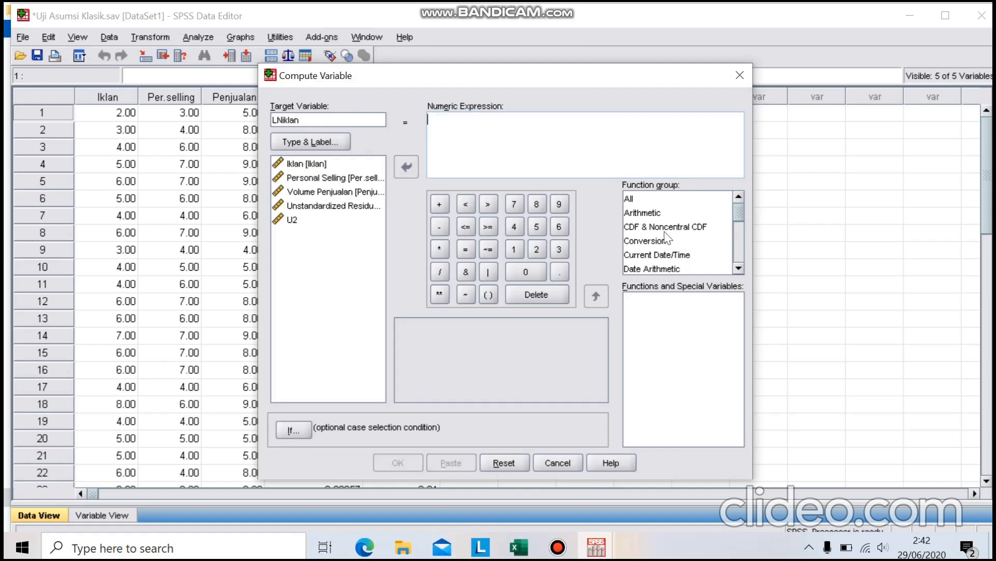
- Build the expression LN(Iklan) from the arithmetic function Ln and compute the LNiklan variable
click(651, 212)
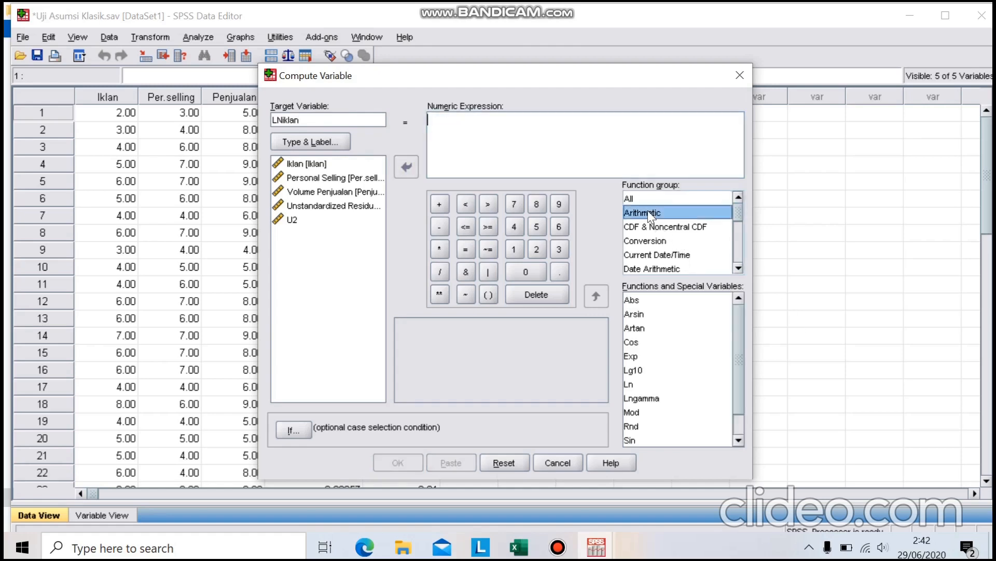
click(634, 384)
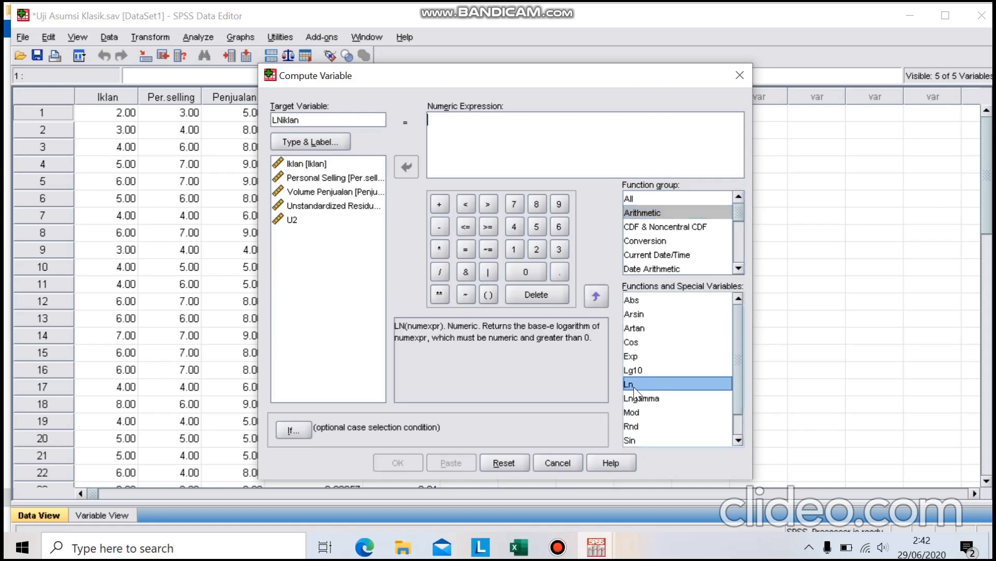
double_click(633, 385)
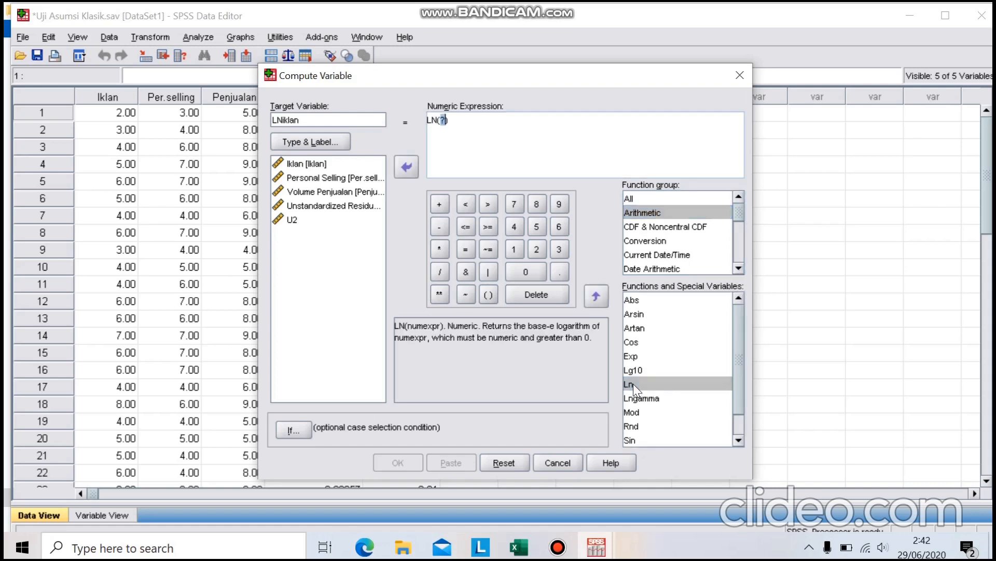
click(320, 165)
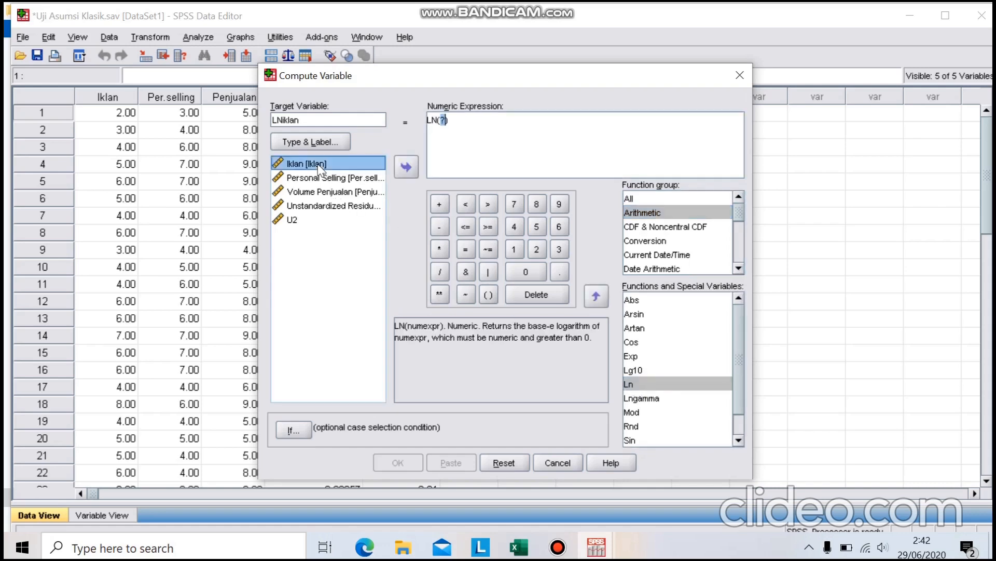
click(406, 167)
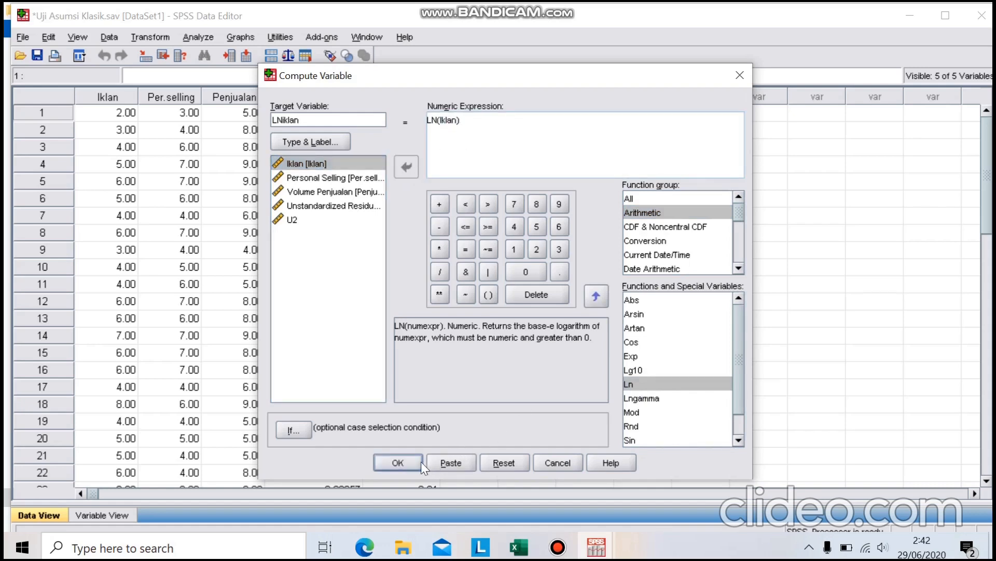
click(406, 464)
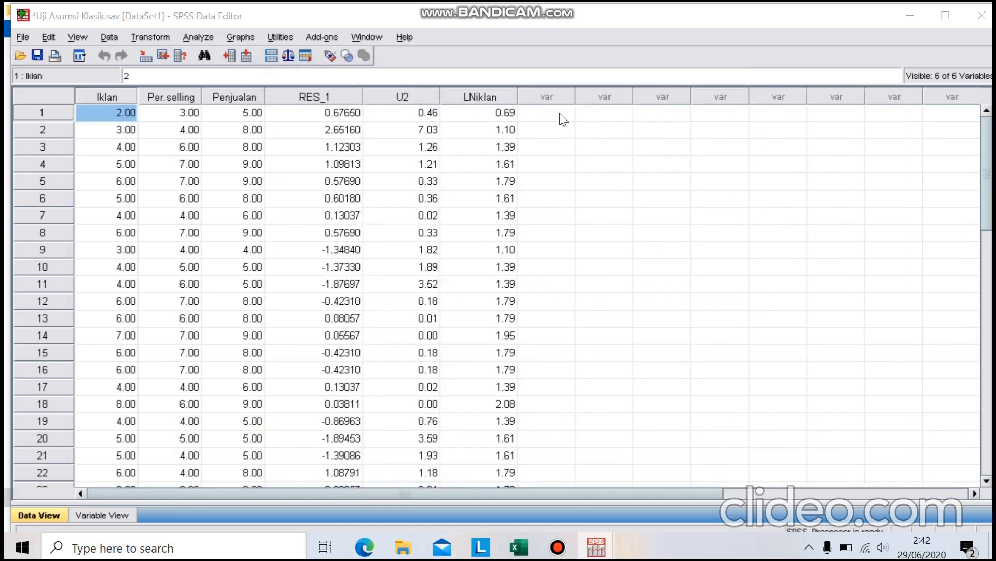
- Start a new variable computation and change the target variable to LNpers.selling
click(148, 38)
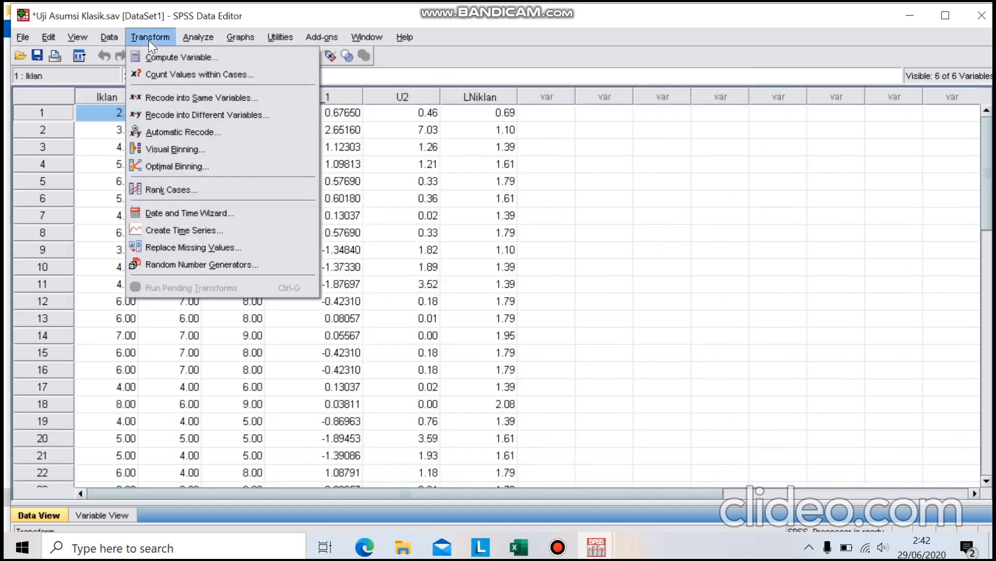
click(161, 54)
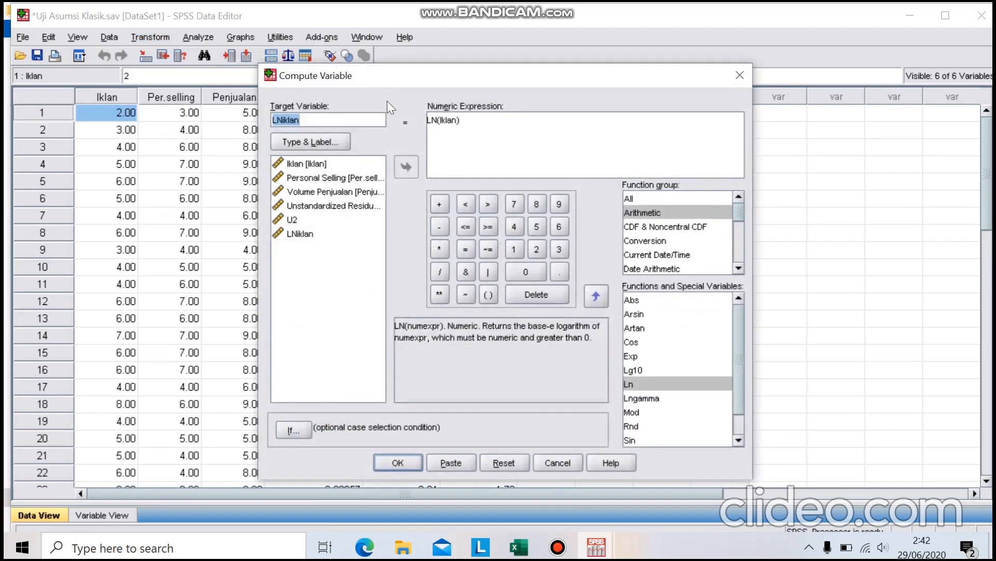
click(319, 125)
key(BackSpace)
key(BackSpace)
key(BackSpace)
key(BackSpace)
key(BackSpace)
text(pers.selling)
- Replace Iklan with Per.selling inside the LN expression and compute the LNpers.selling variable
click(459, 123)
key(BackSpace)
key(BackSpace)
key(BackSpace)
key(BackSpace)
key(BackSpace)
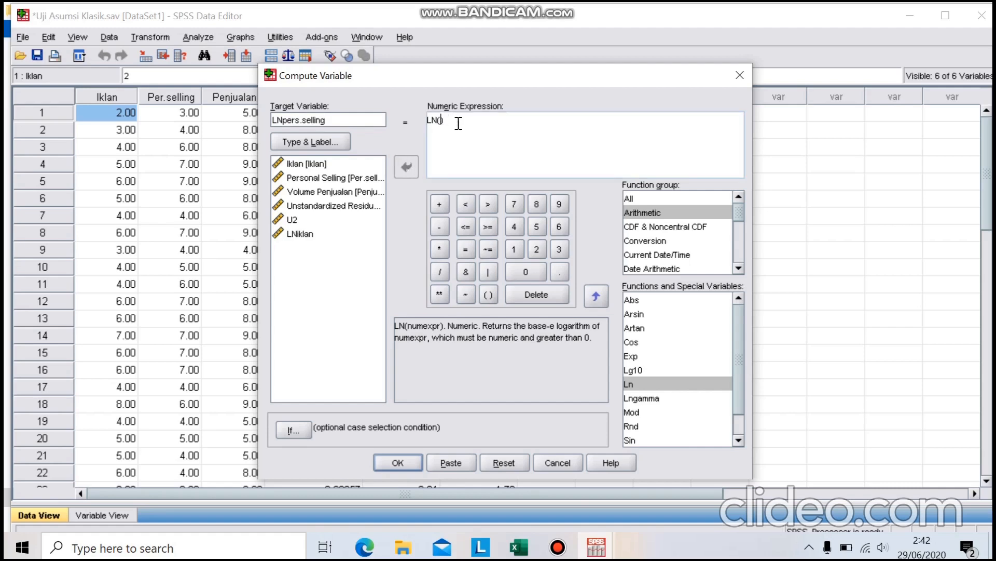
click(334, 179)
click(408, 166)
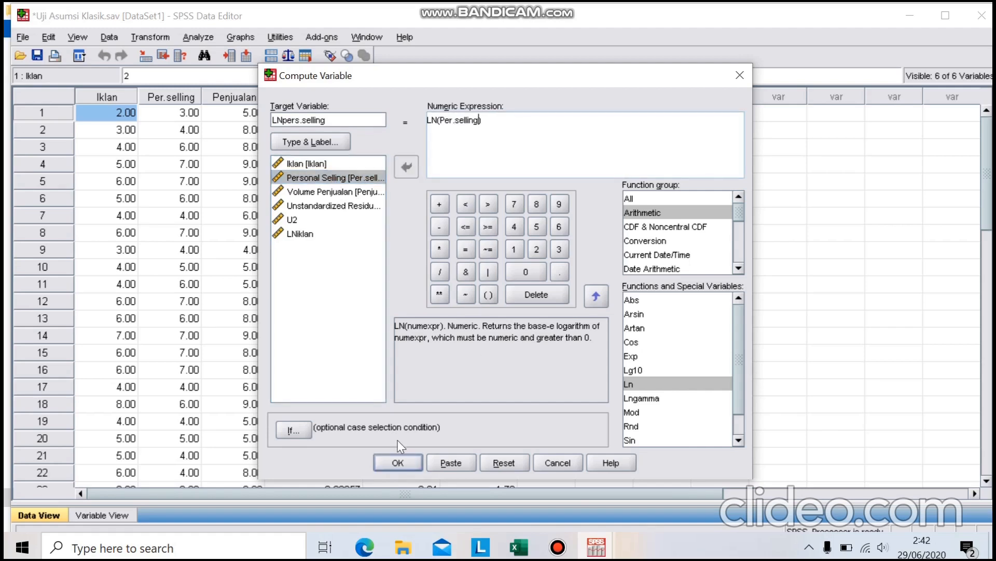
click(399, 463)
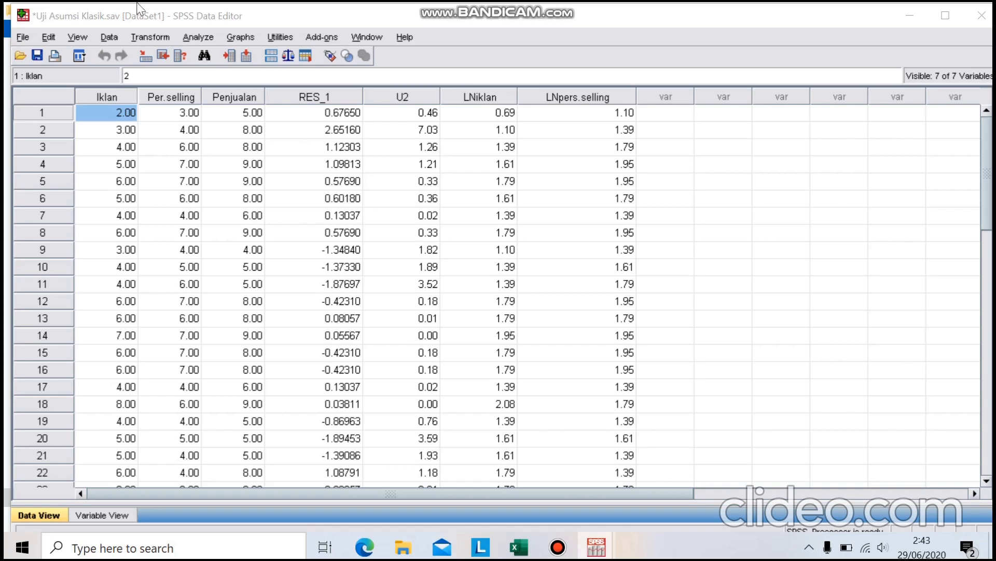
- Start a new variable computation and change the target variable to LNU2
click(147, 36)
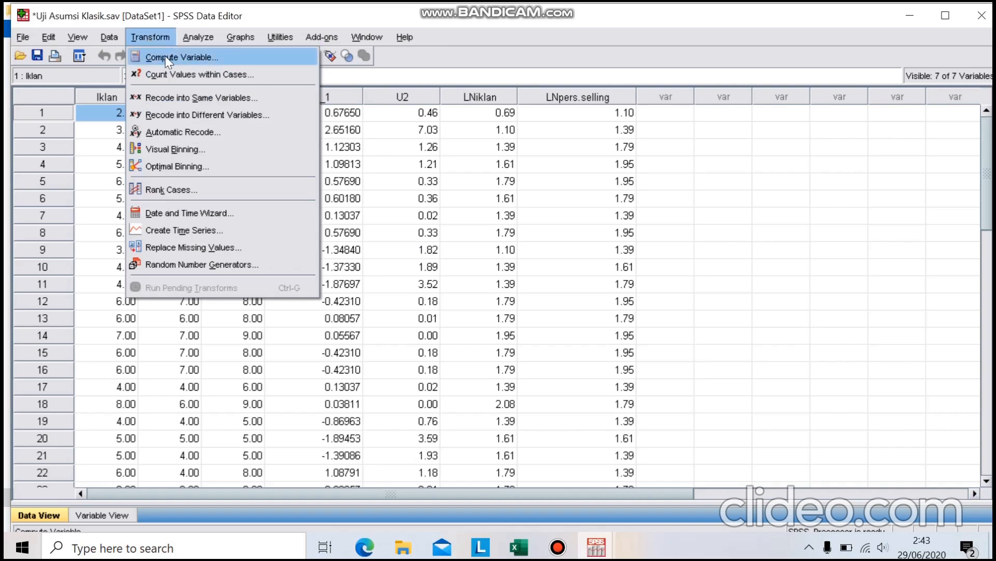
click(165, 56)
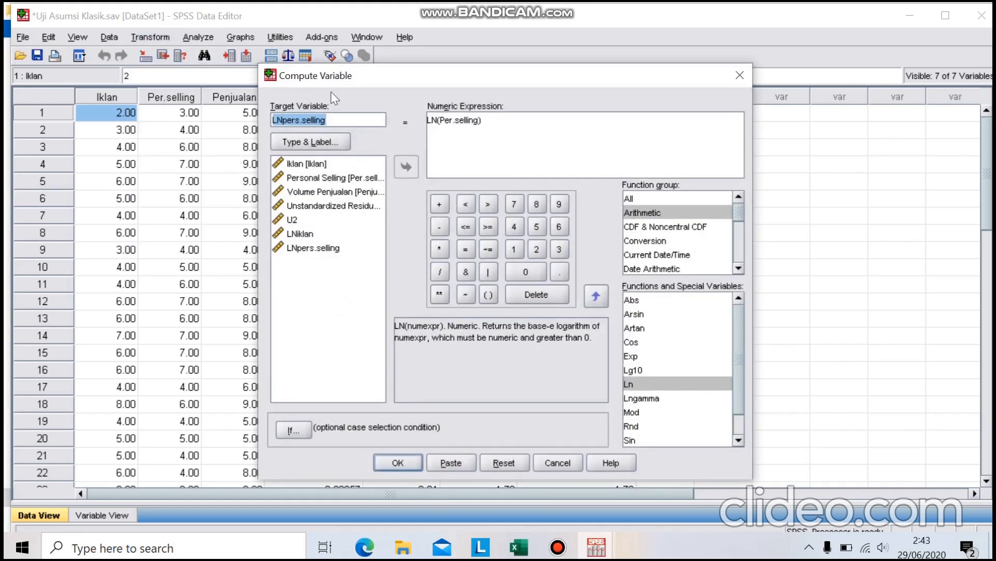
click(330, 119)
key(BackSpace)
key(BackSpace)
key(BackSpace)
key(BackSpace)
key(BackSpace)
key(BackSpace)
key(BackSpace)
key(BackSpace)
key(BackSpace)
key(BackSpace)
key(BackSpace)
key(BackSpace)
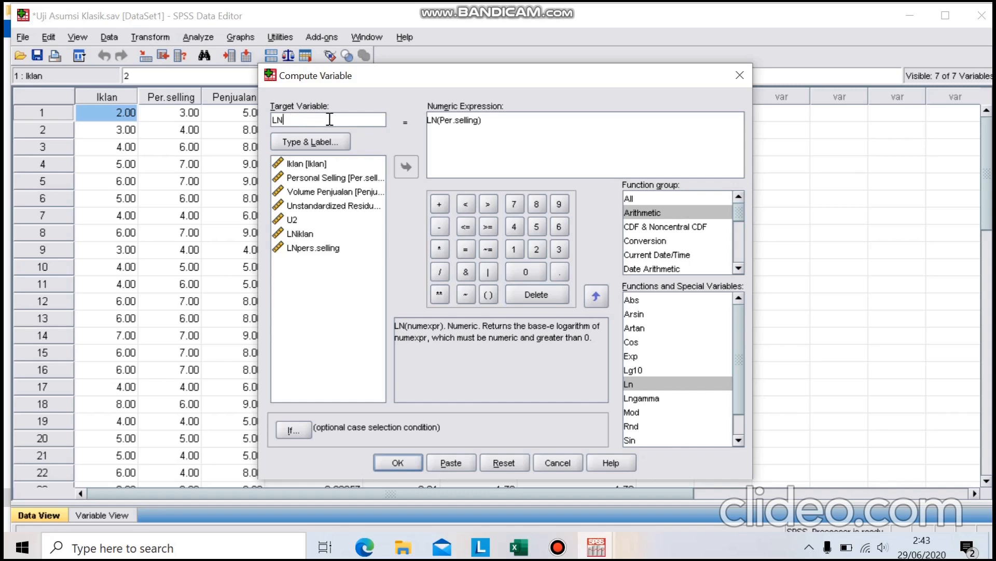
text(U2)
- Replace Per.selling with U2 inside the LN expression, compute the LNU2 variable and select its data column
click(480, 121)
key(BackSpace)
key(BackSpace)
key(BackSpace)
key(BackSpace)
key(BackSpace)
key(BackSpace)
key(BackSpace)
key(BackSpace)
key(BackSpace)
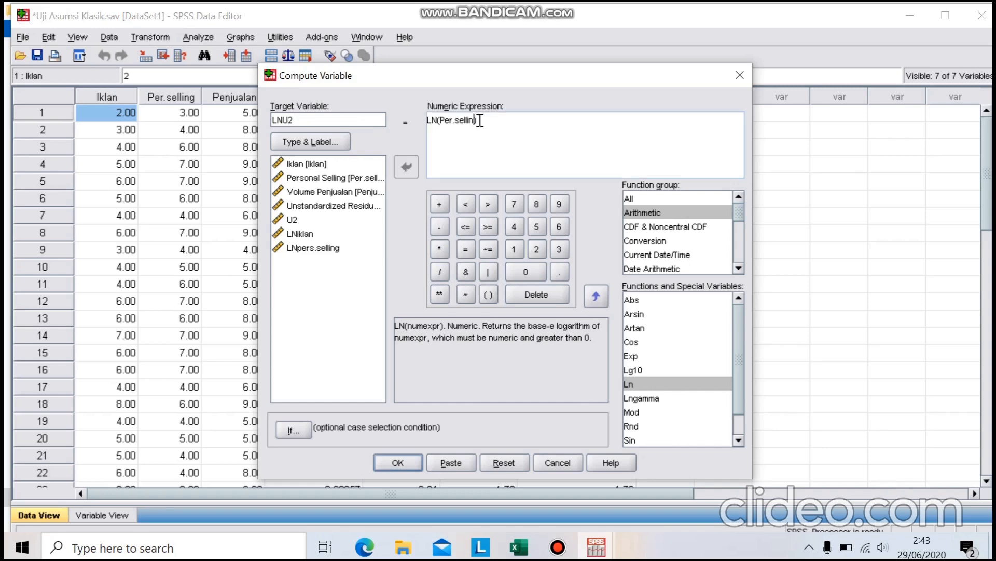
key(BackSpace)
key(BackSpace)
click(315, 218)
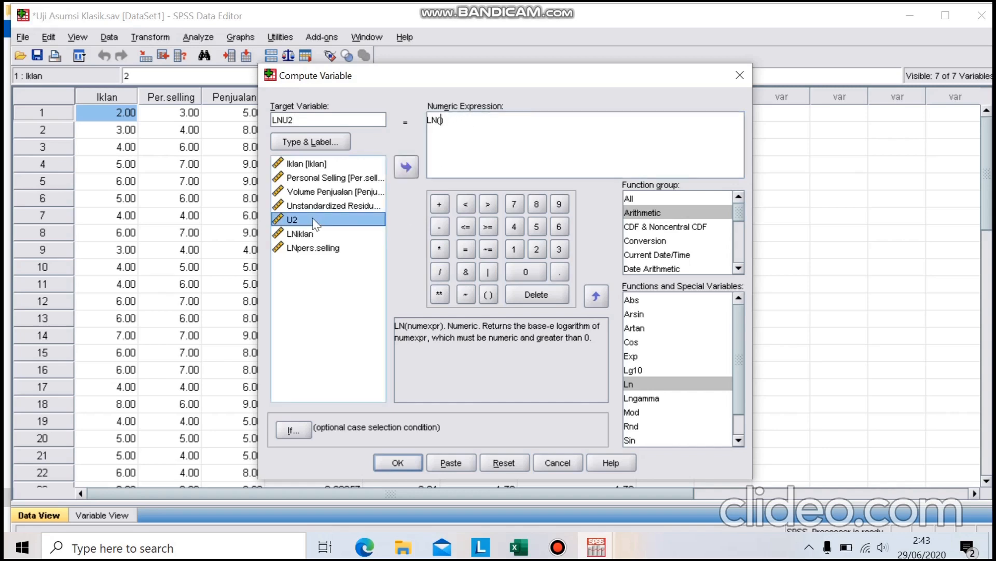
click(407, 167)
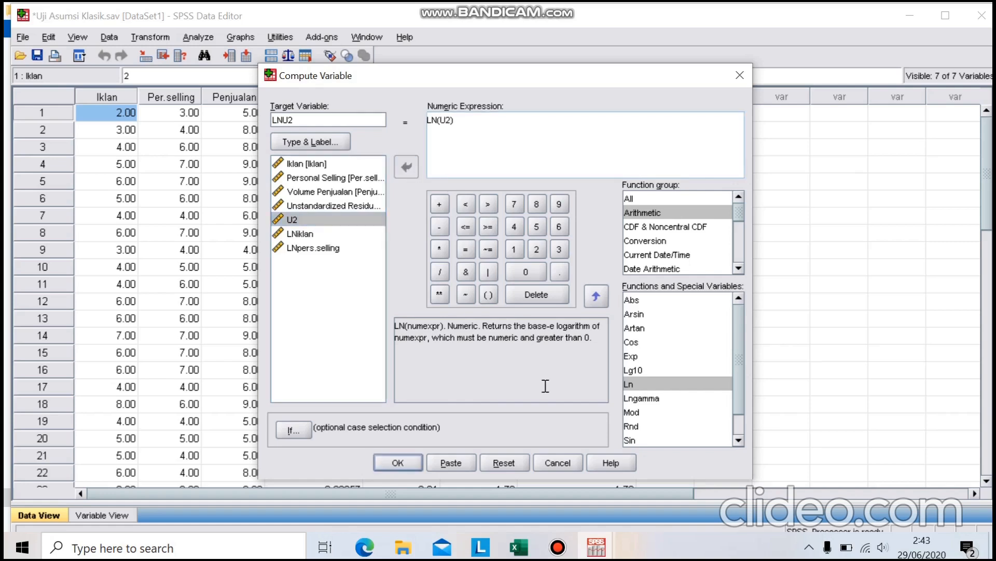
click(408, 460)
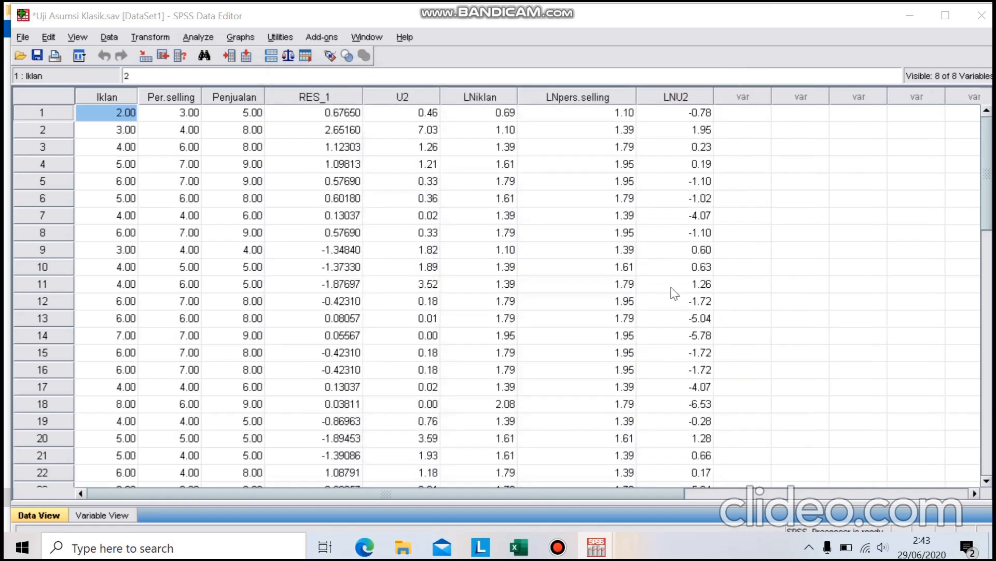
click(692, 91)
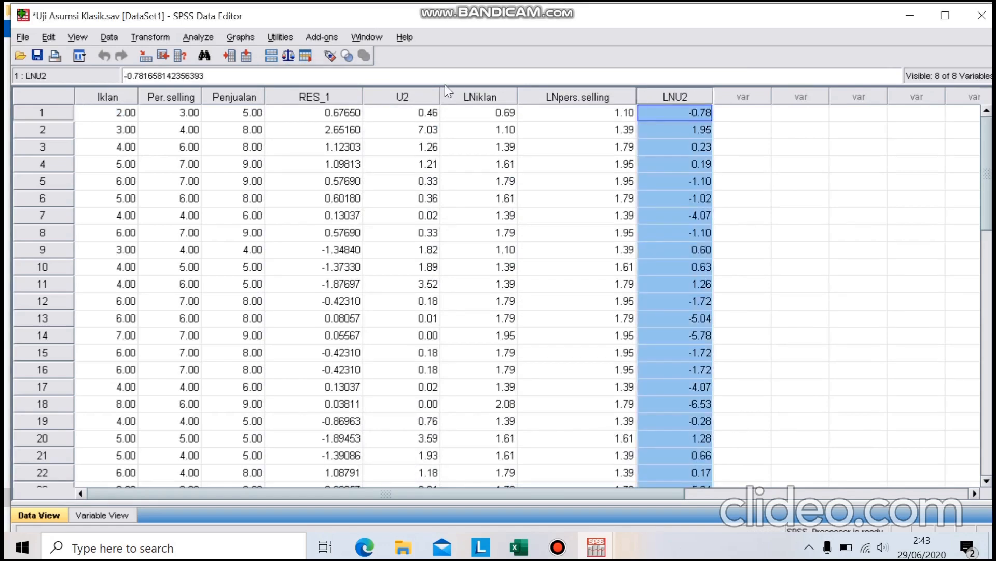
- Start a linear regression and replace Volume Penjualan with LNU2 as the dependent variable
click(196, 39)
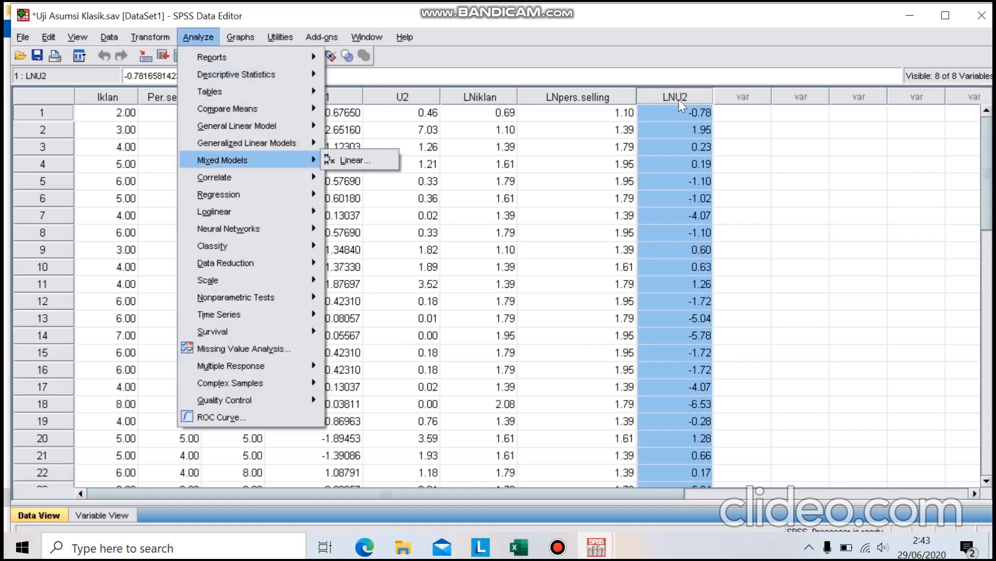
mouse_move(254, 189)
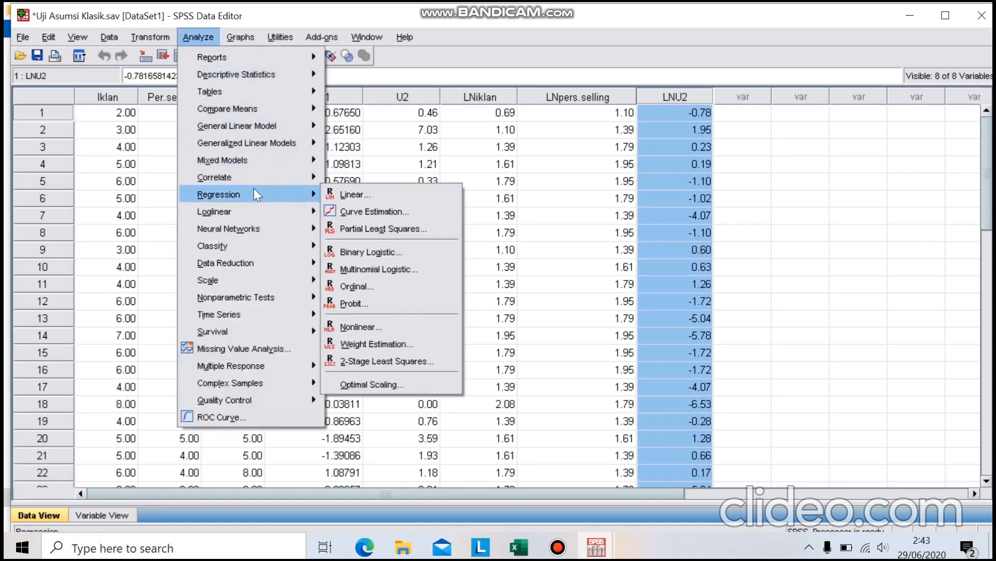
click(337, 193)
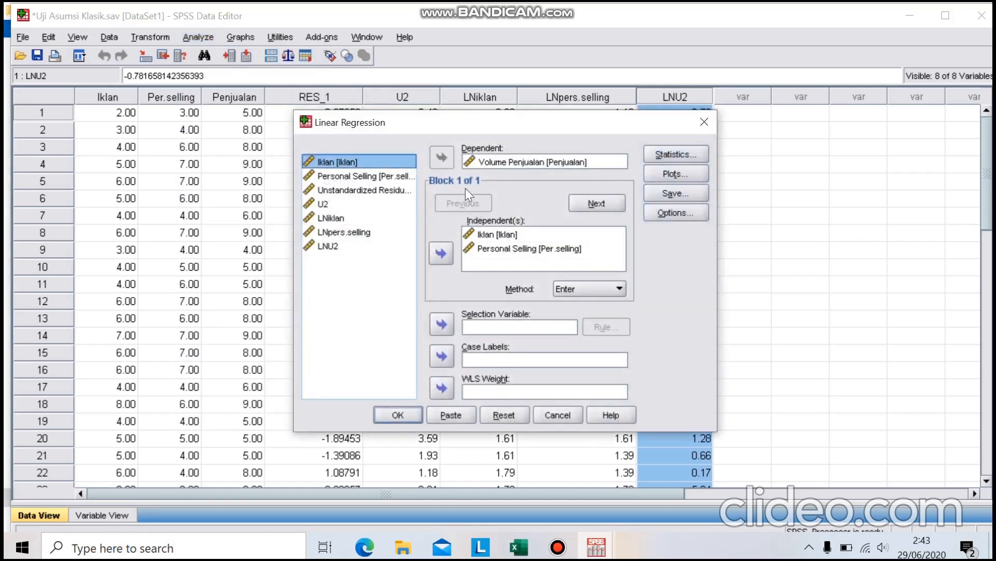
click(475, 163)
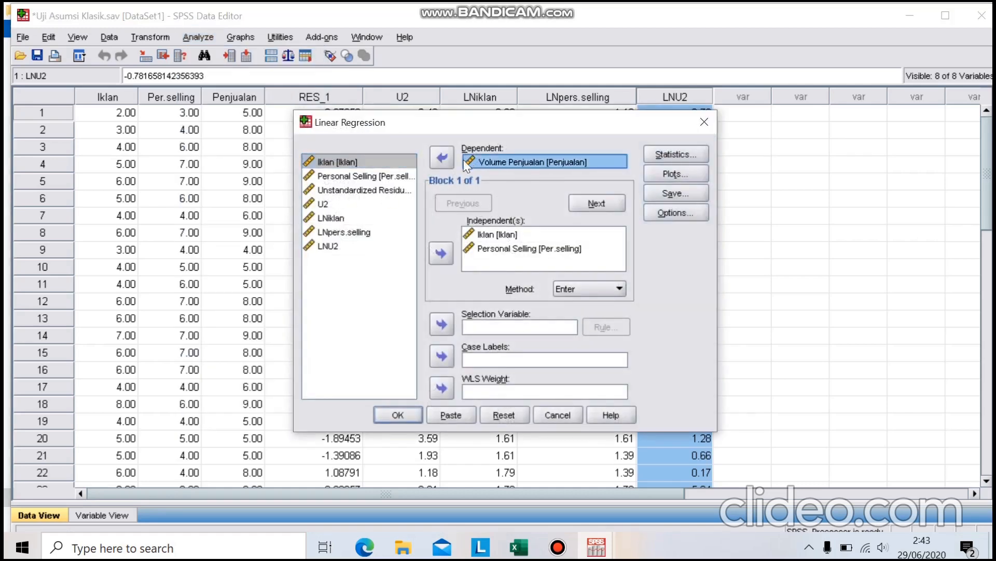
click(438, 160)
click(341, 262)
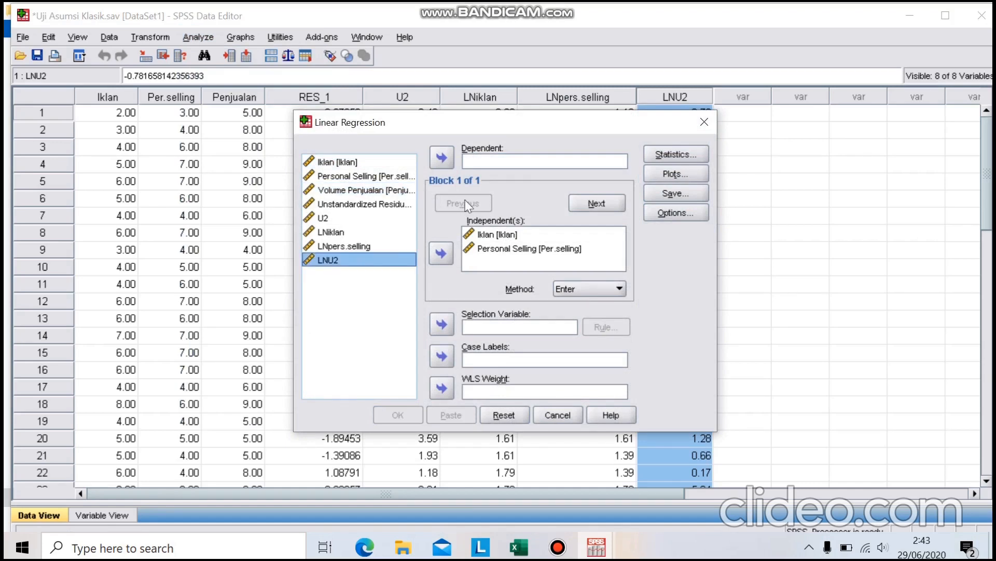
click(447, 154)
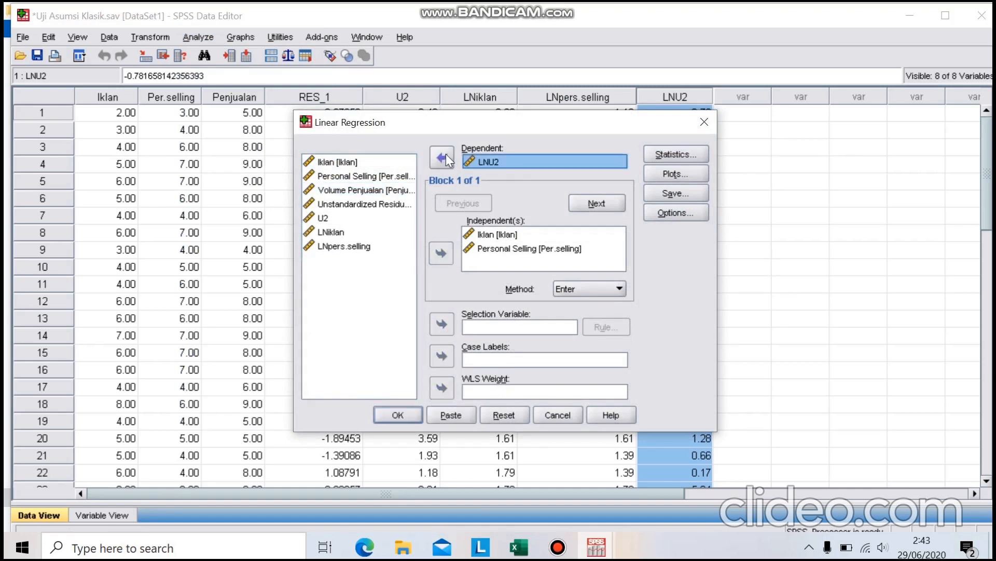
- Replace the independents Iklan and Personal Selling with LNiklan and LNpers.selling, and run the regression
click(329, 219)
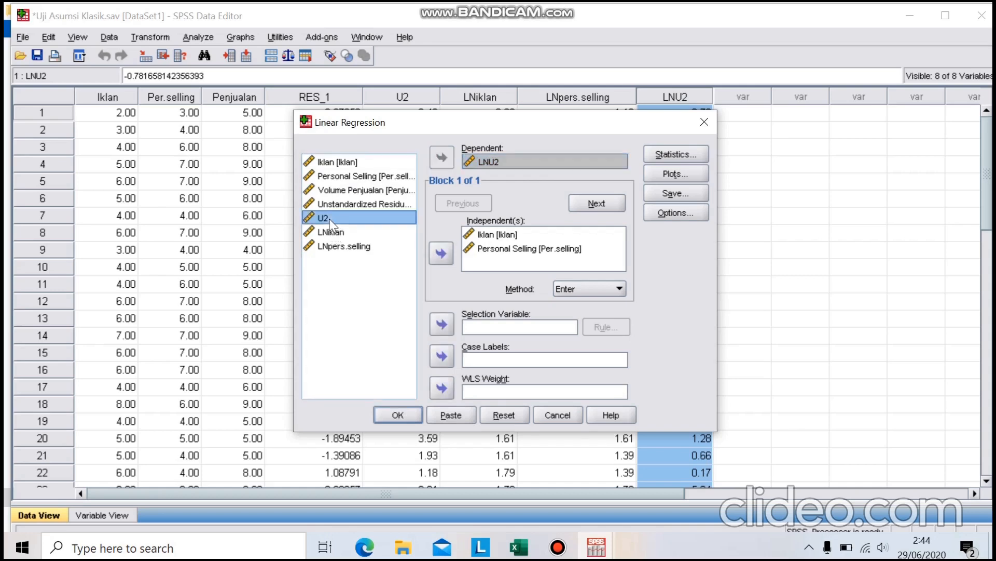
click(339, 237)
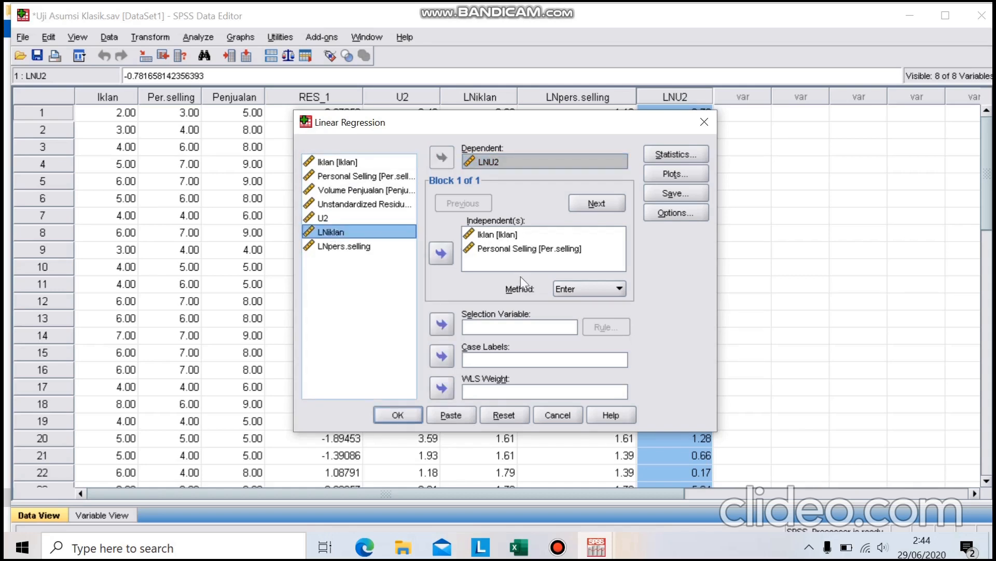
click(445, 252)
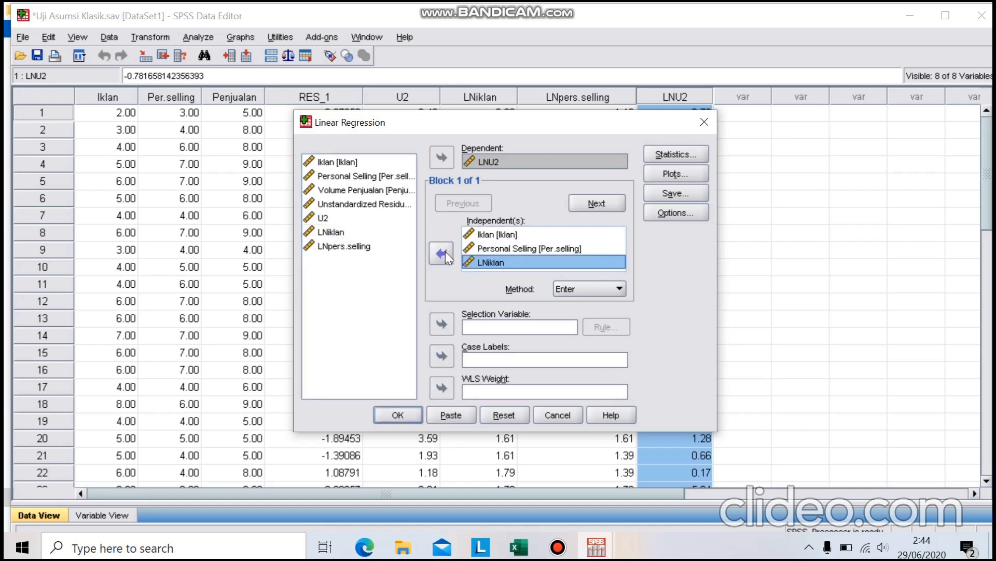
click(494, 233)
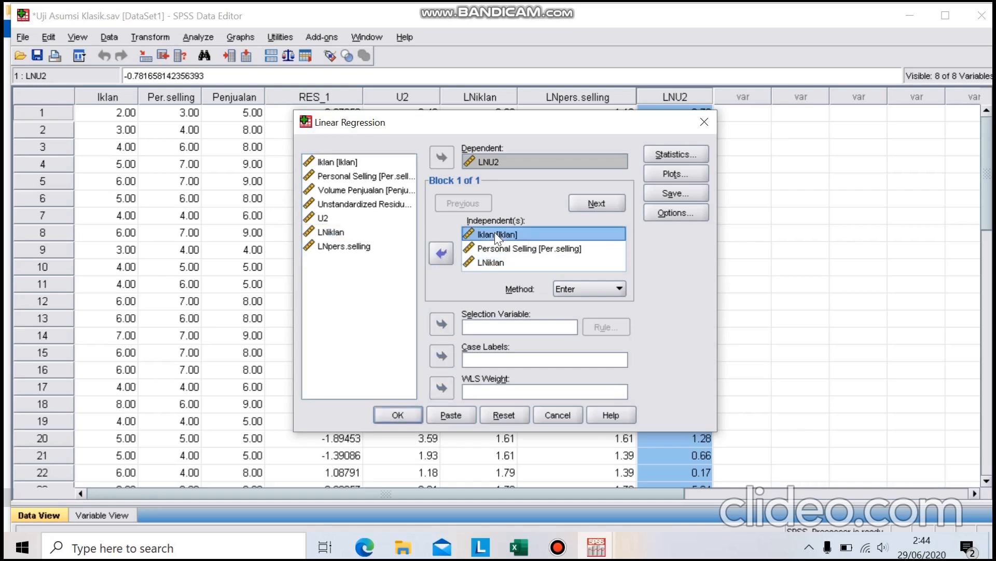
click(443, 253)
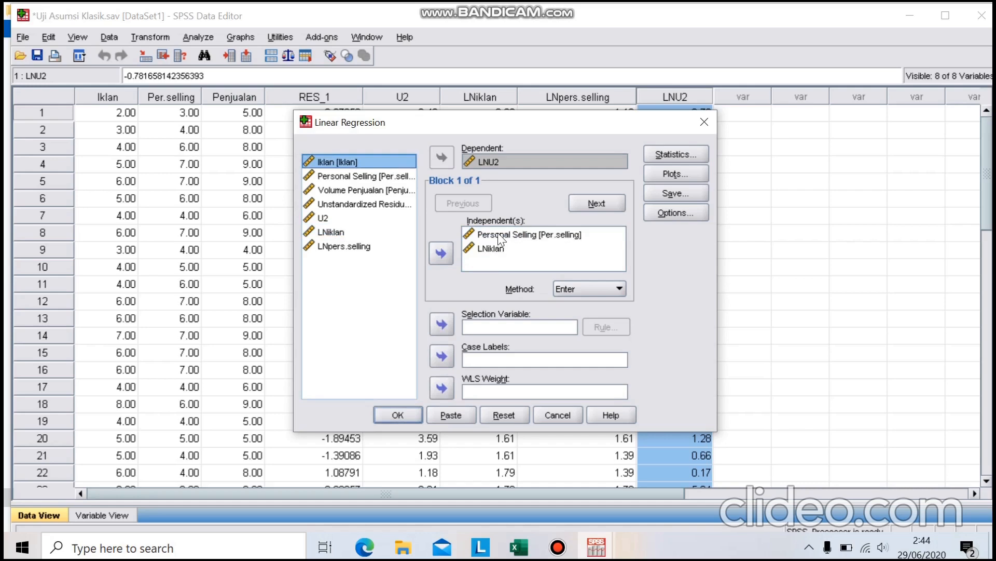
click(497, 234)
click(444, 251)
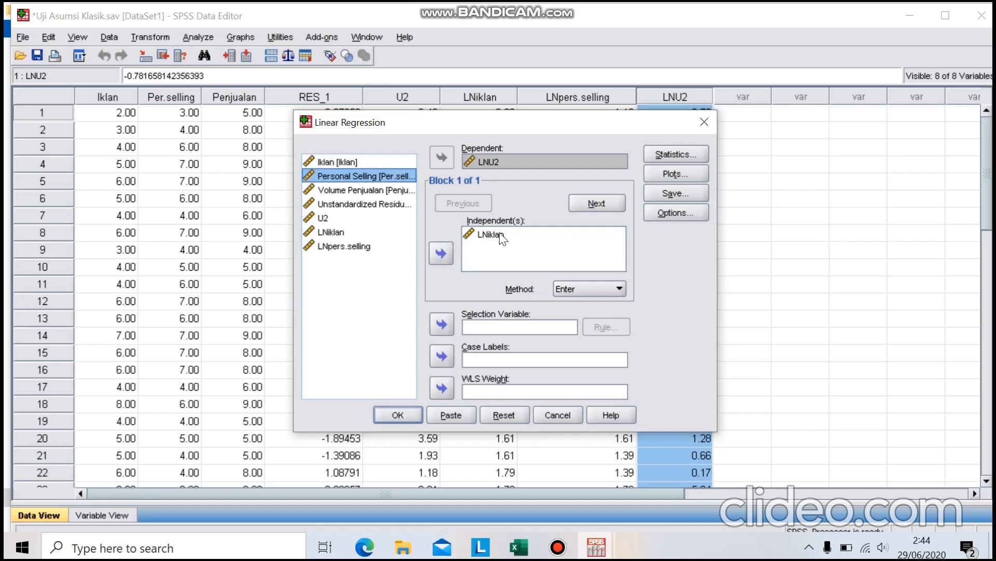
click(353, 247)
click(447, 253)
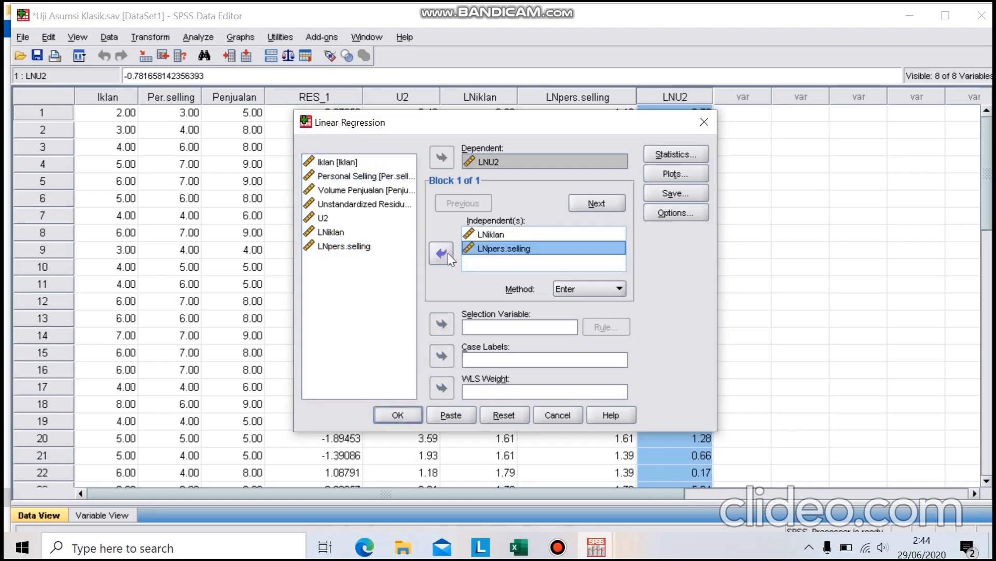
click(398, 415)
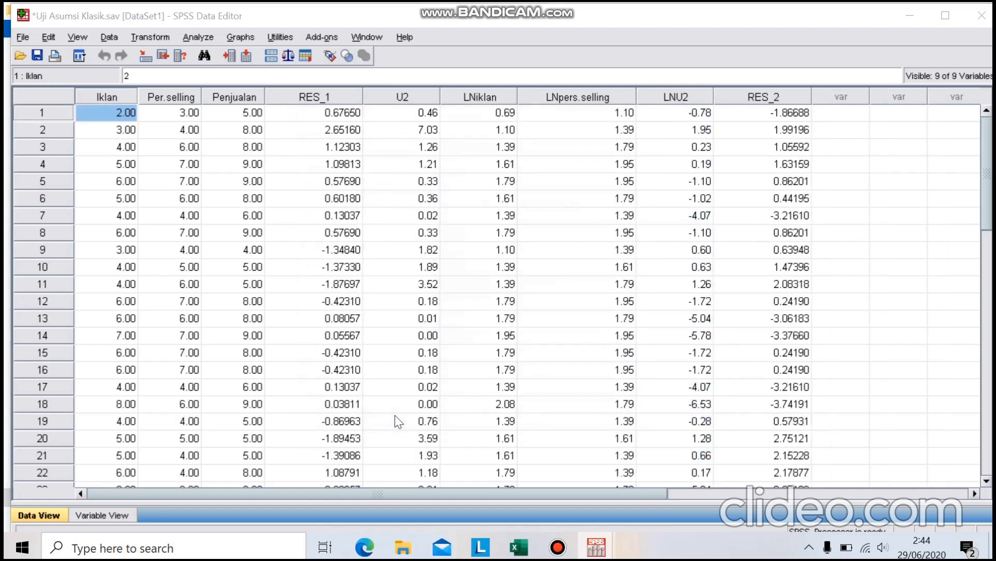
- Check the new RES_2 residual column and examine the ANOVA and Coefficients tables of the LNU2 regression in the output
click(765, 98)
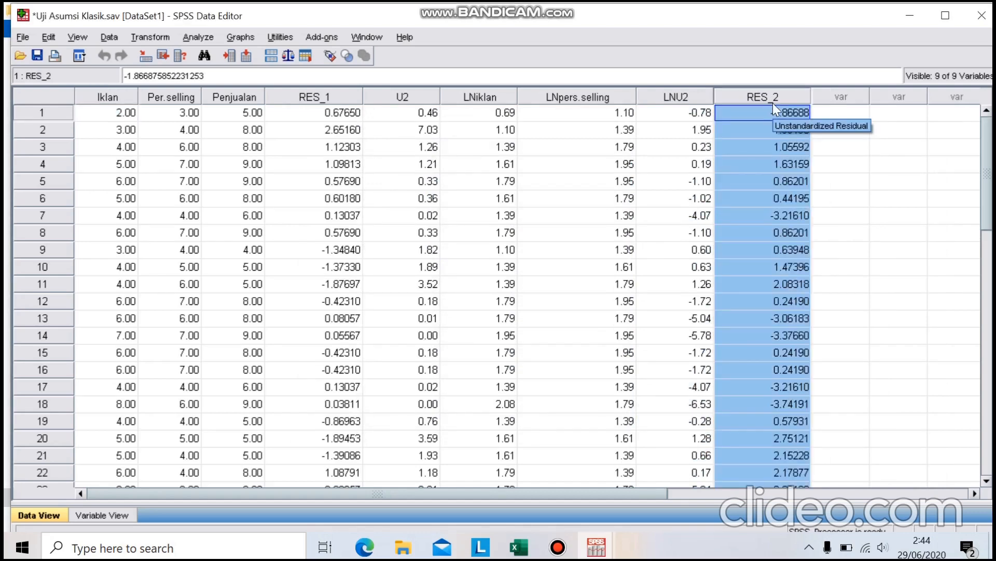
mouse_move(600, 551)
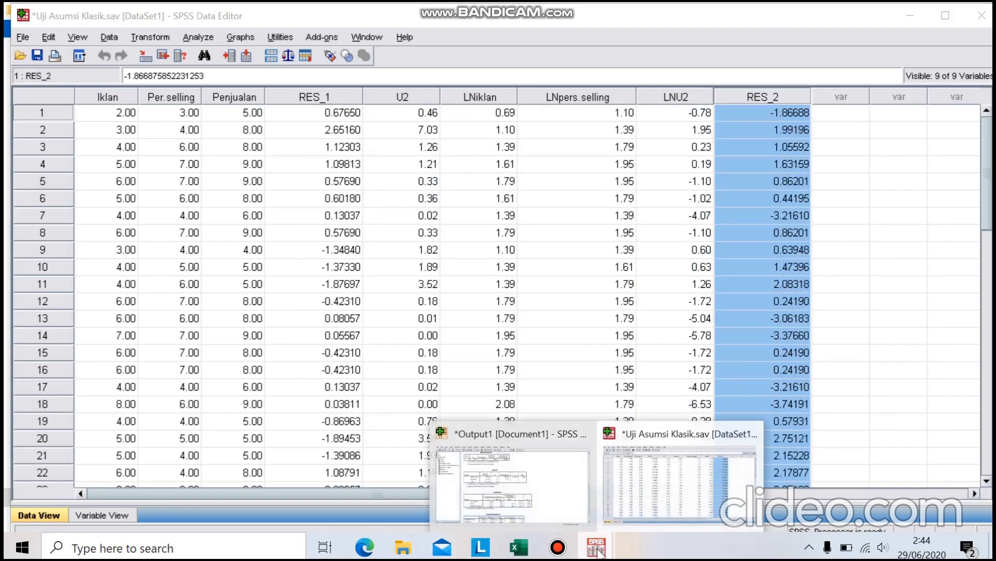
click(590, 463)
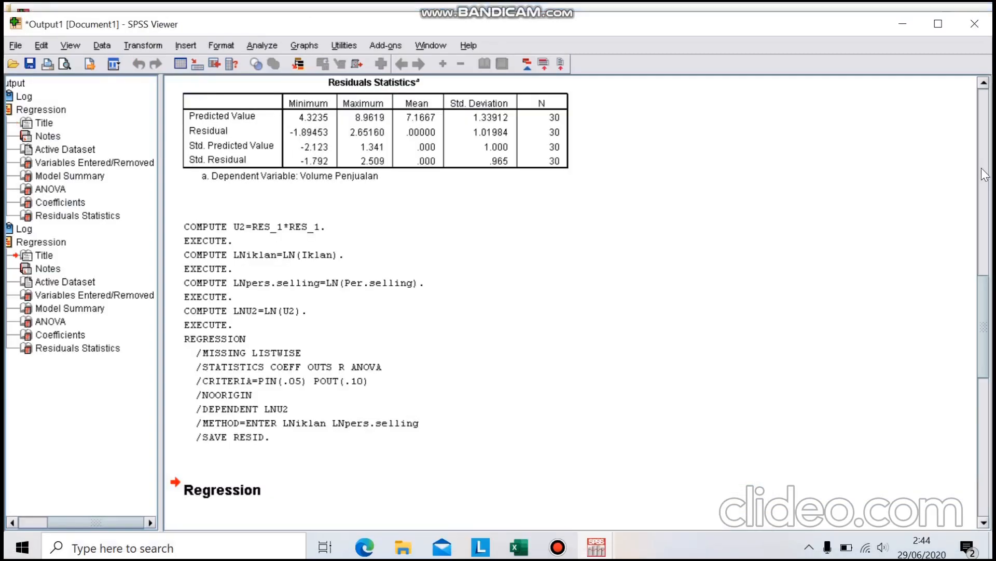
drag(983, 285, 989, 496)
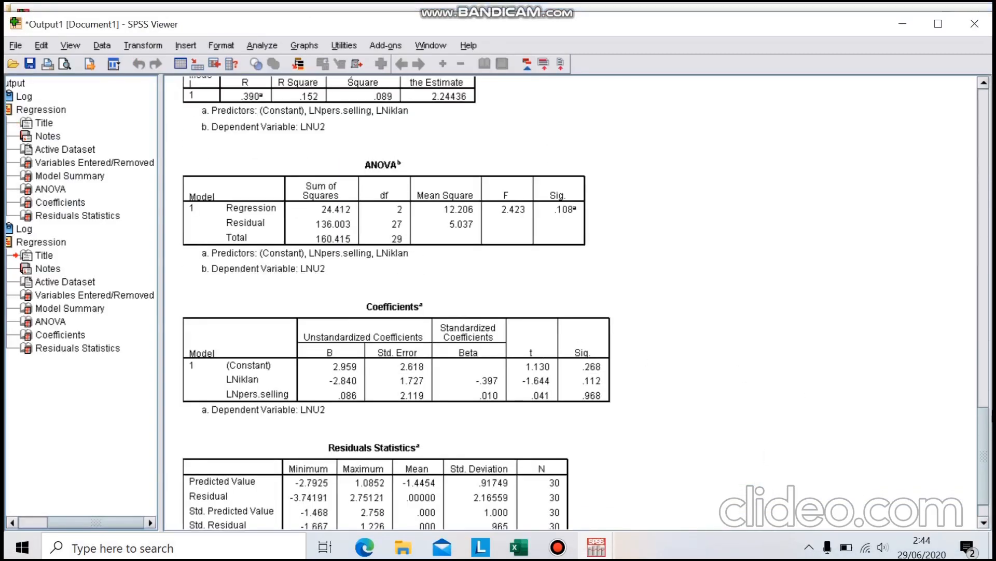
scroll(441, 441, down, 2)
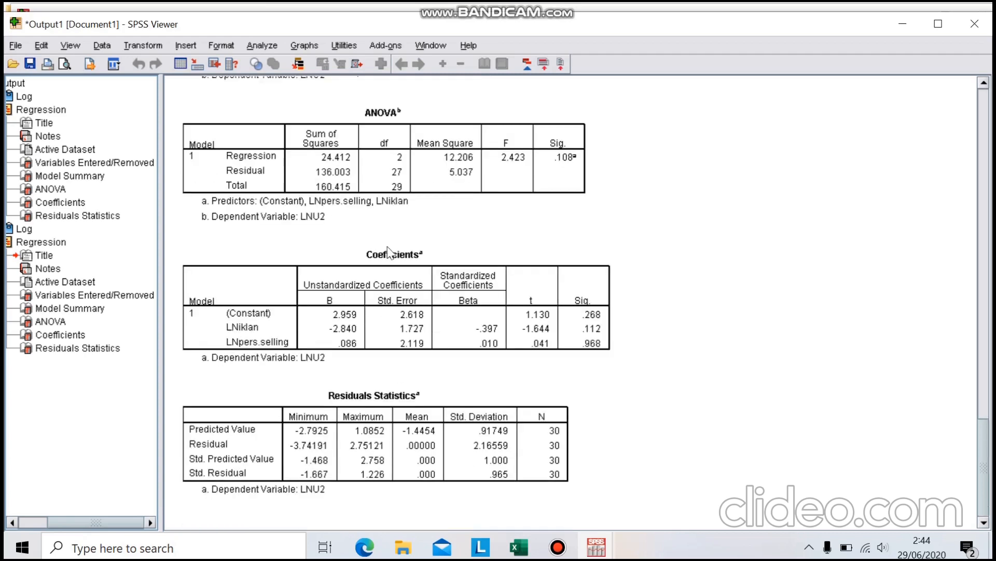